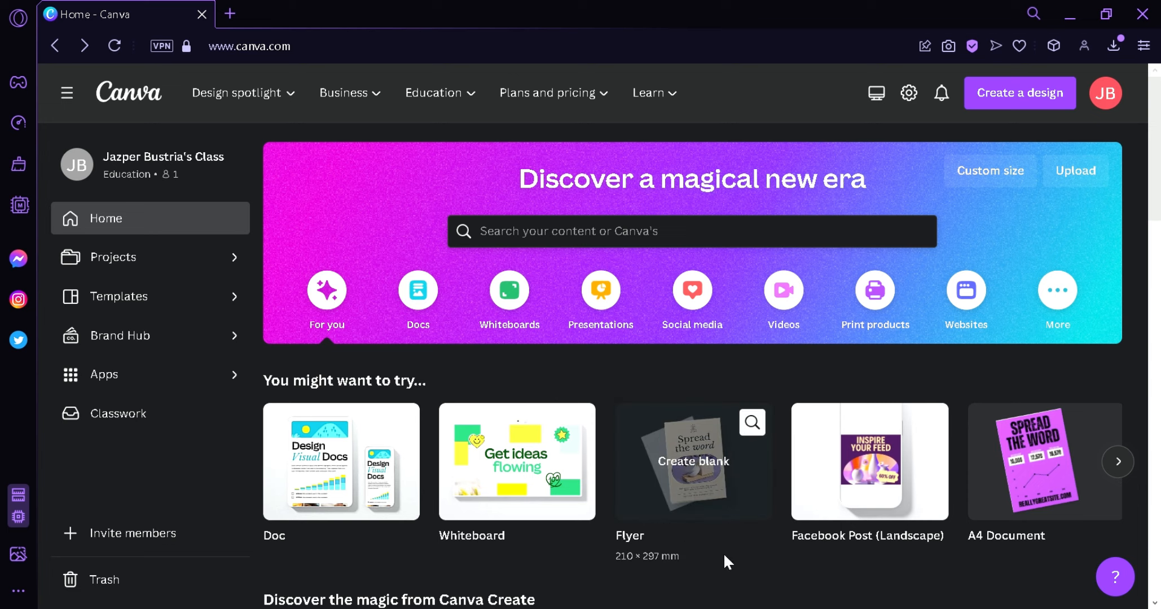
Browse the flyer templates from the home page and create a blank 210 × 297 mm flyer design.
click(682, 466)
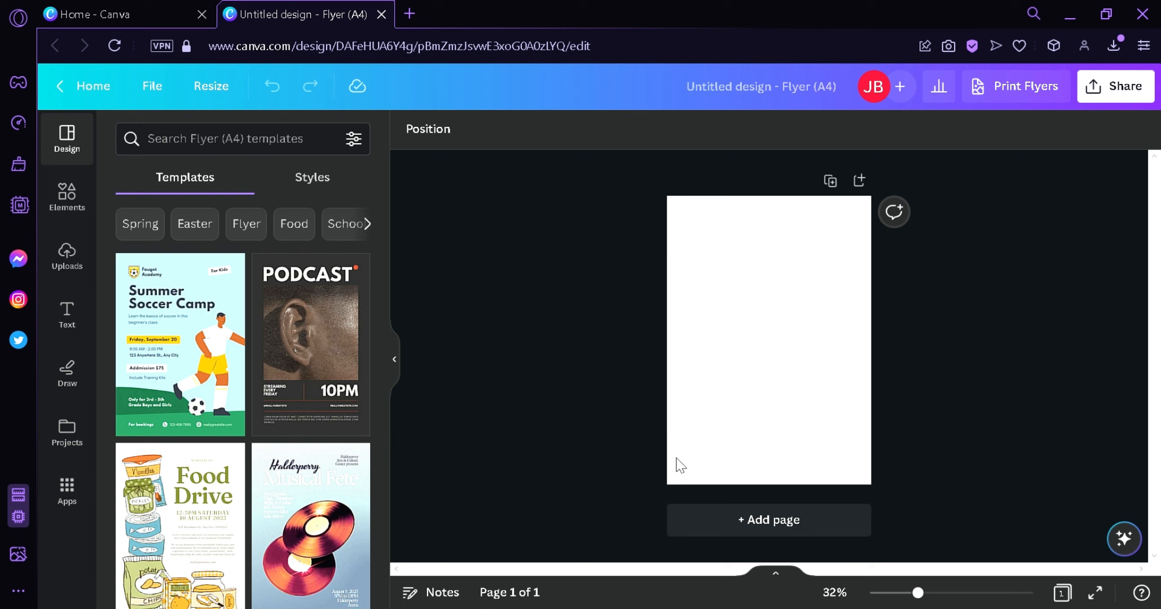
click(113, 14)
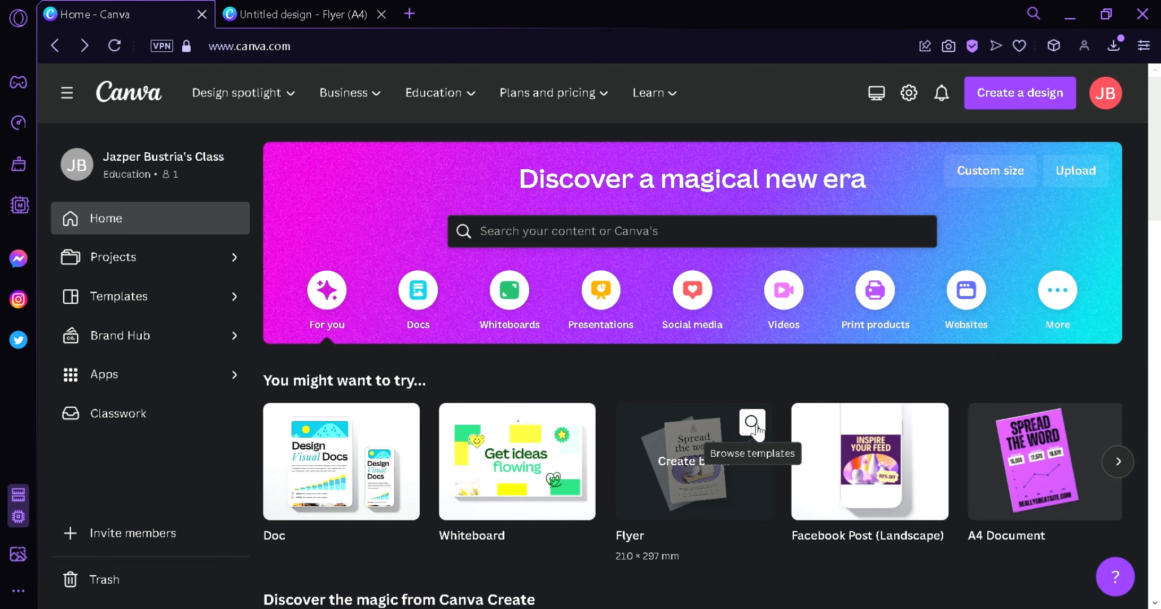
click(754, 425)
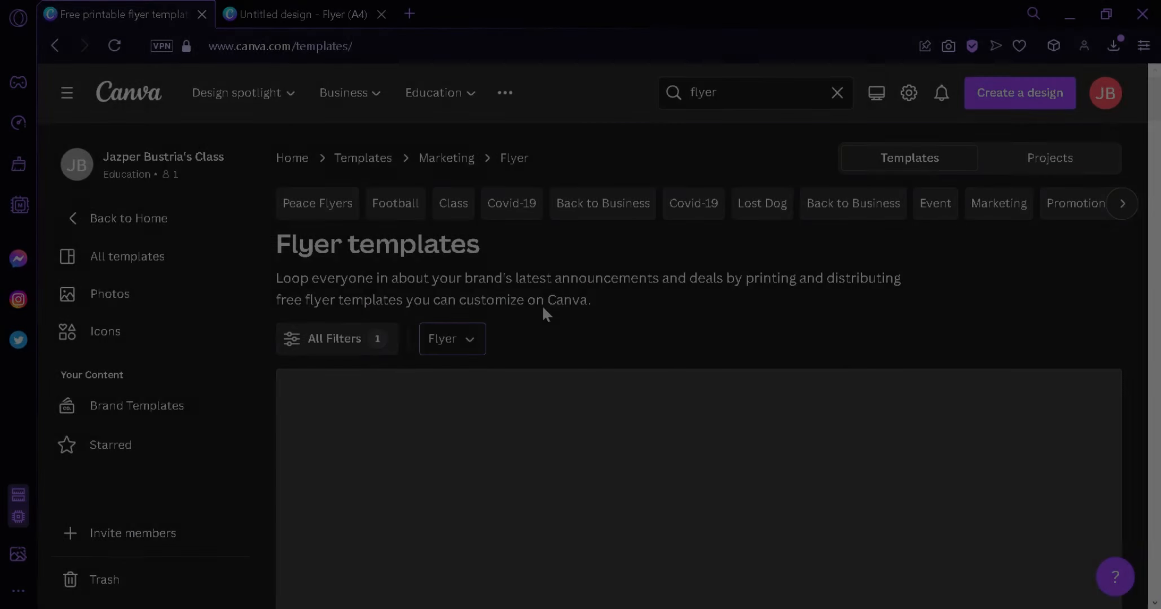
scroll(544, 313, down, 4)
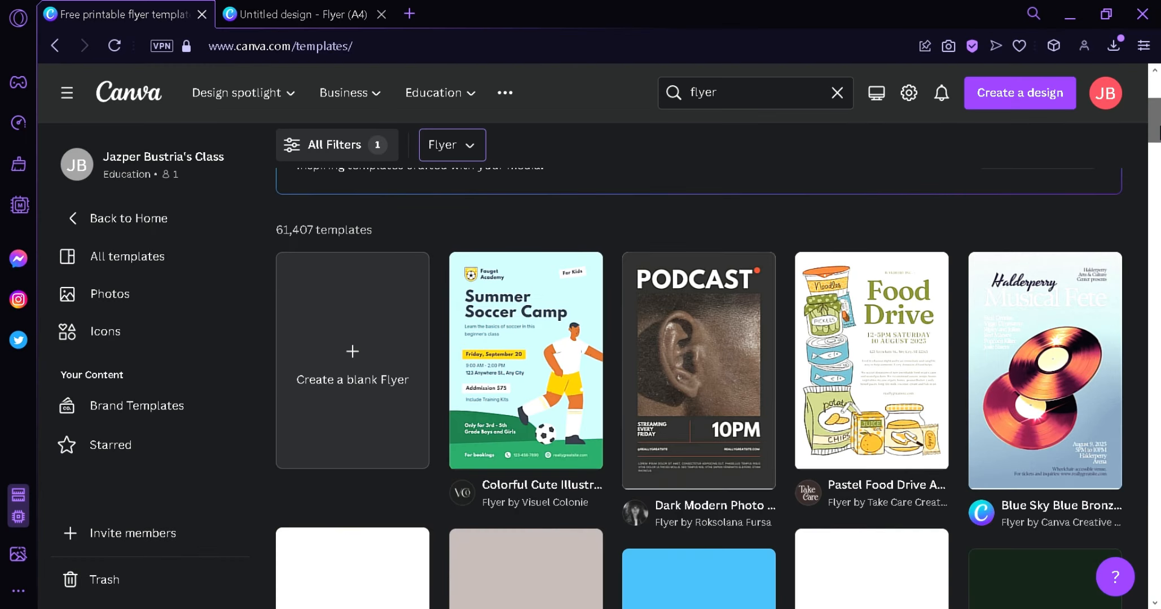
scroll(700, 361, down, 3)
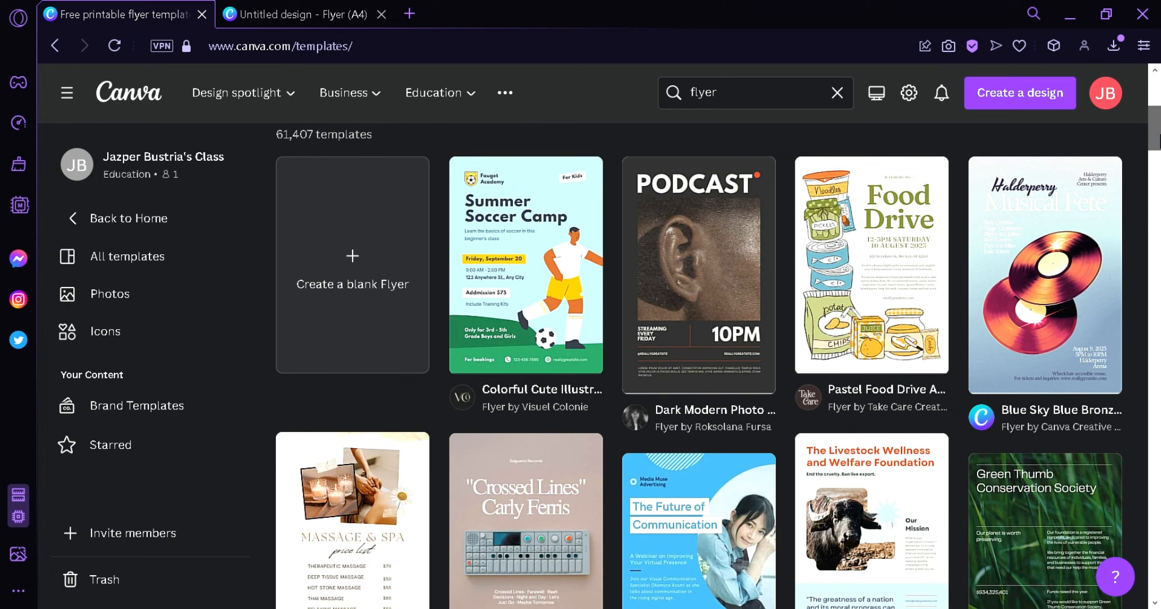
scroll(699, 361, up, 2)
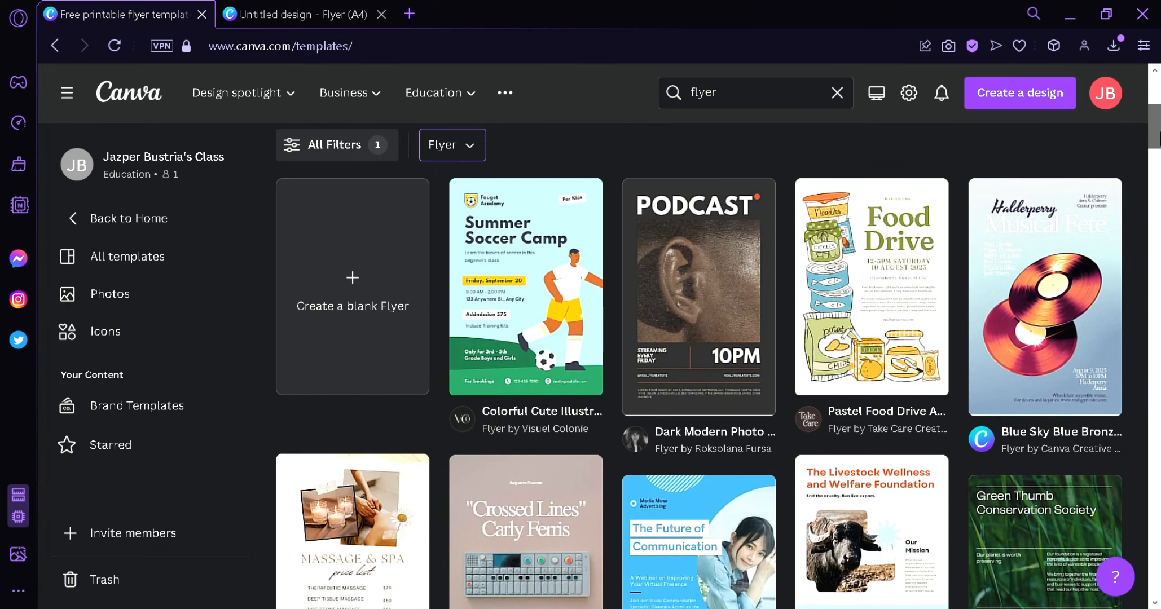
drag(1160, 139, 1155, 105)
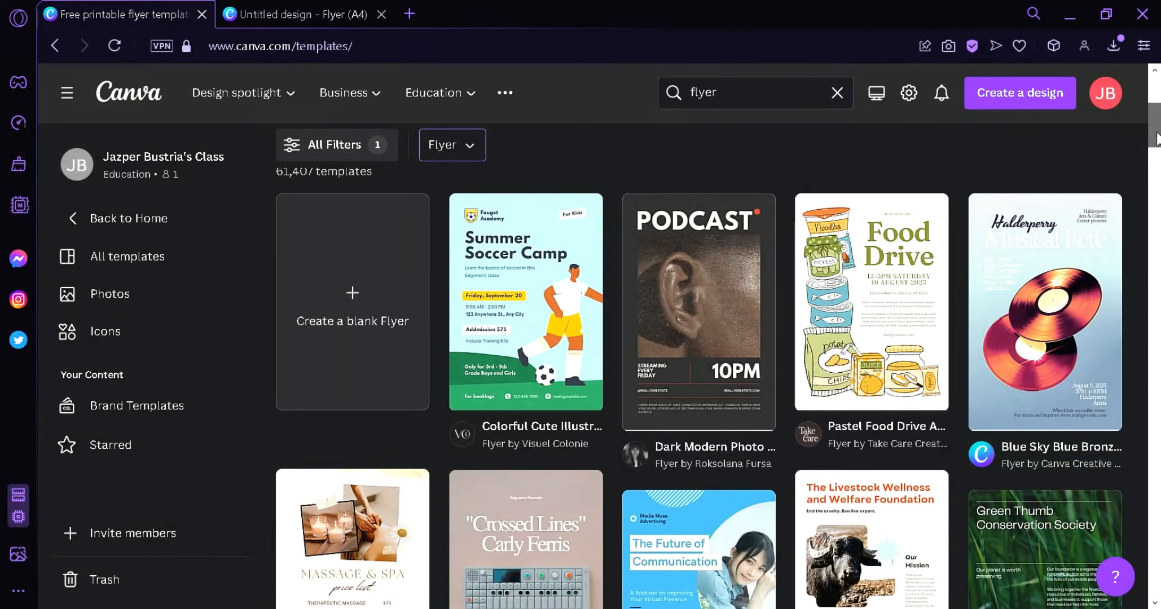
click(378, 292)
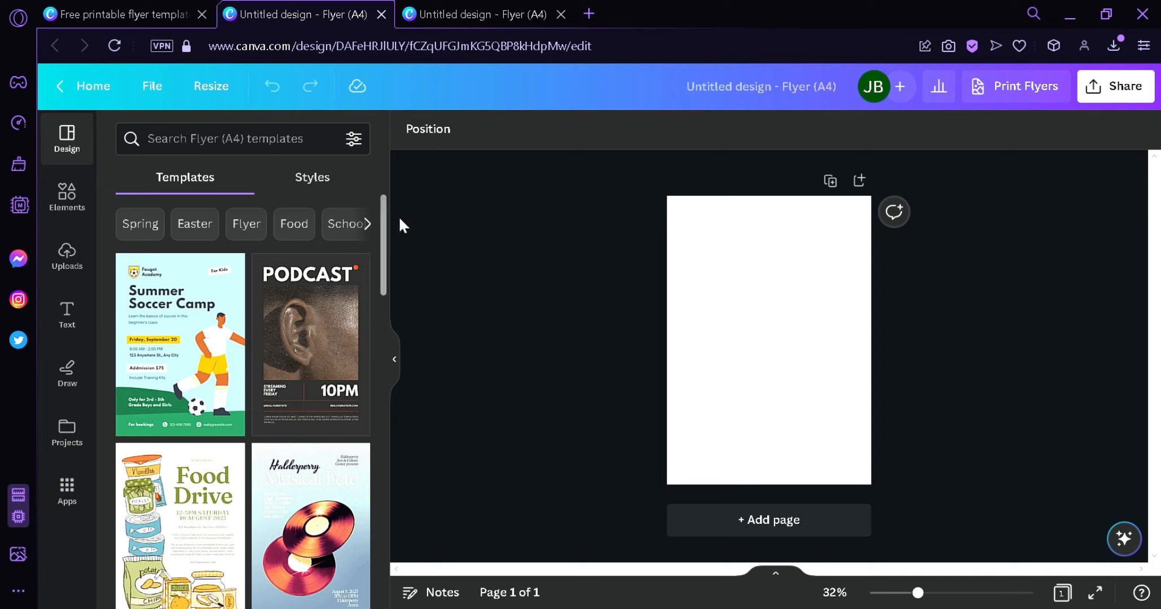
Fill the blank flyer page's background with the dark gray default solid color.
drag(398, 216, 452, 165)
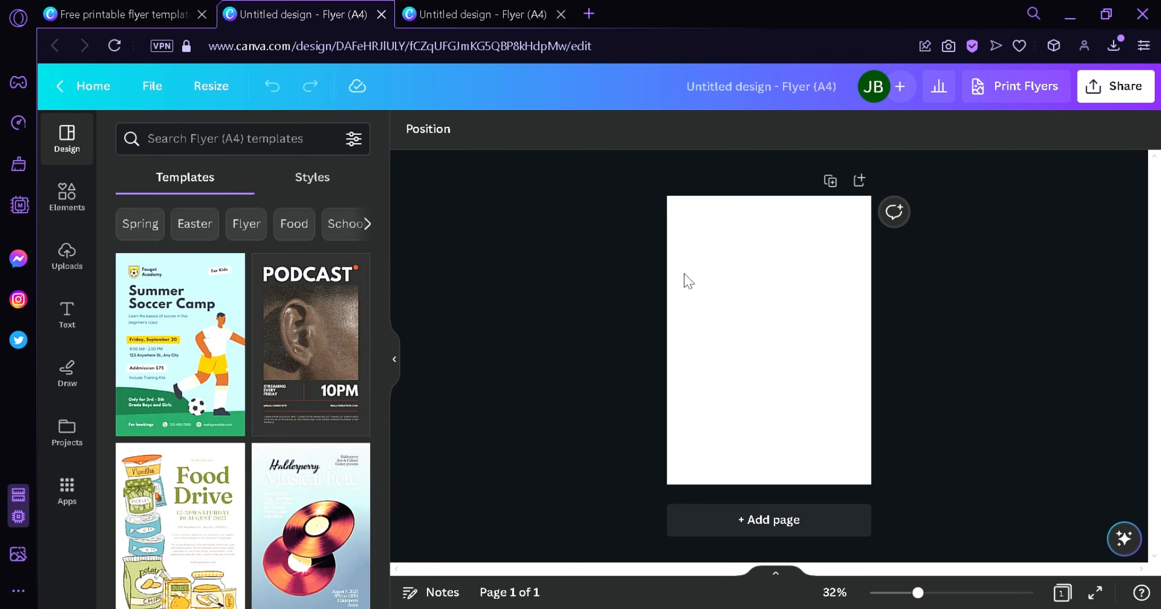
click(705, 275)
click(410, 130)
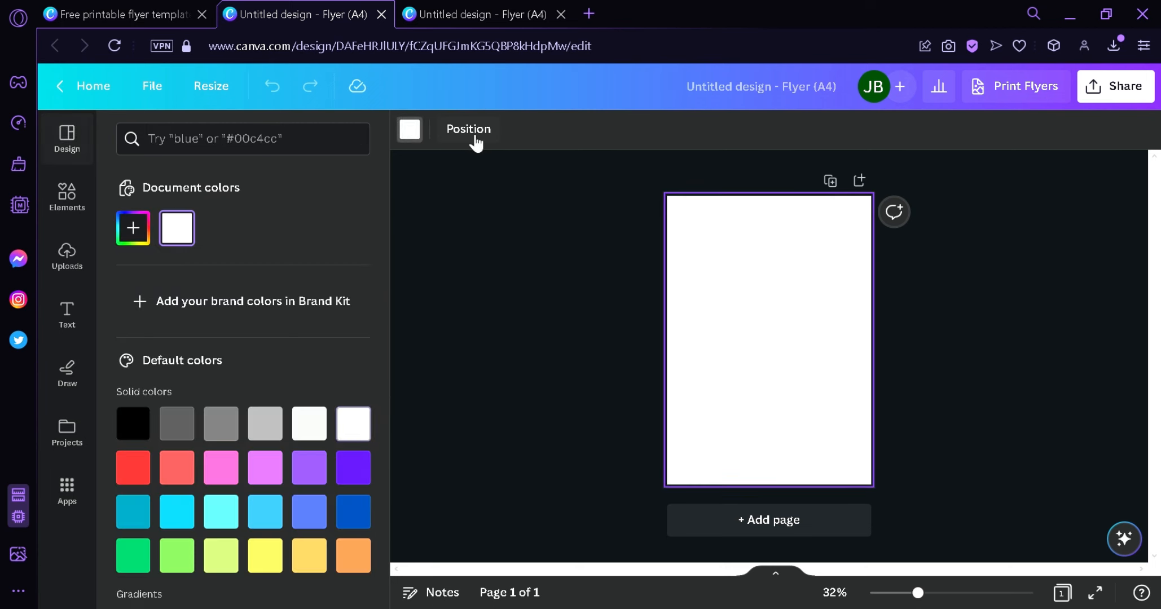
click(179, 430)
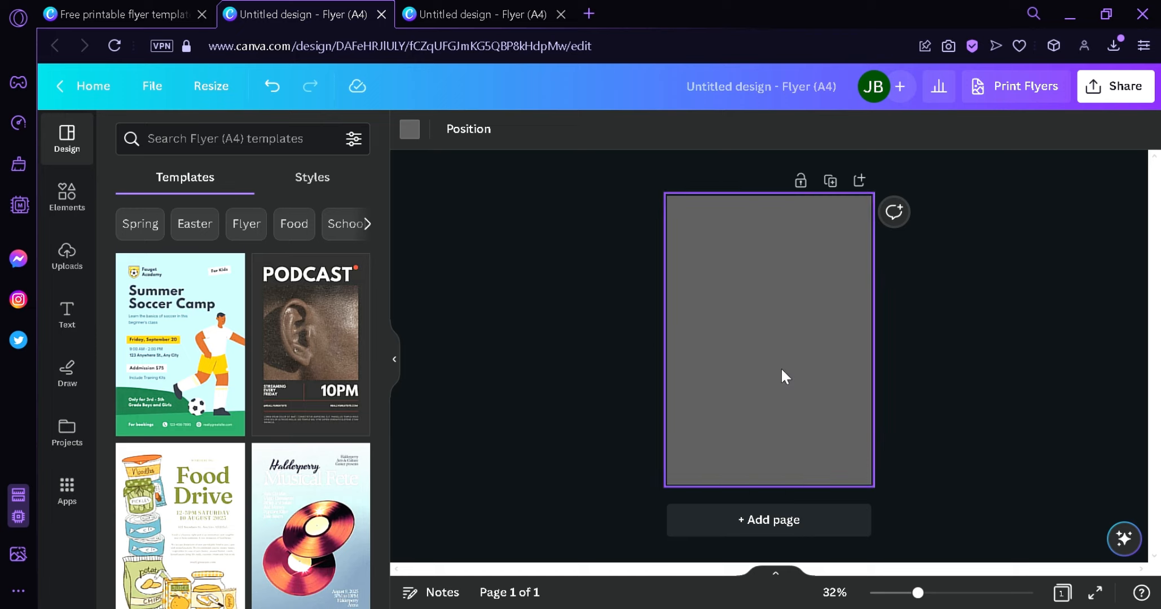
Place a plain square frame from the full Frames collection on the upper part of the flyer page.
click(66, 204)
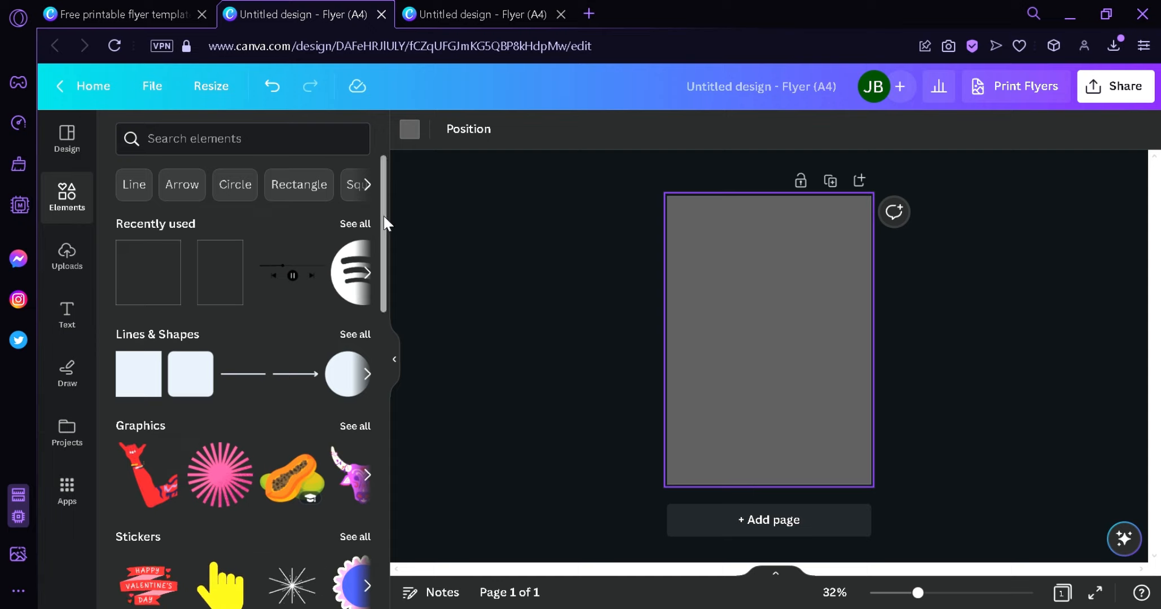
drag(385, 223, 386, 507)
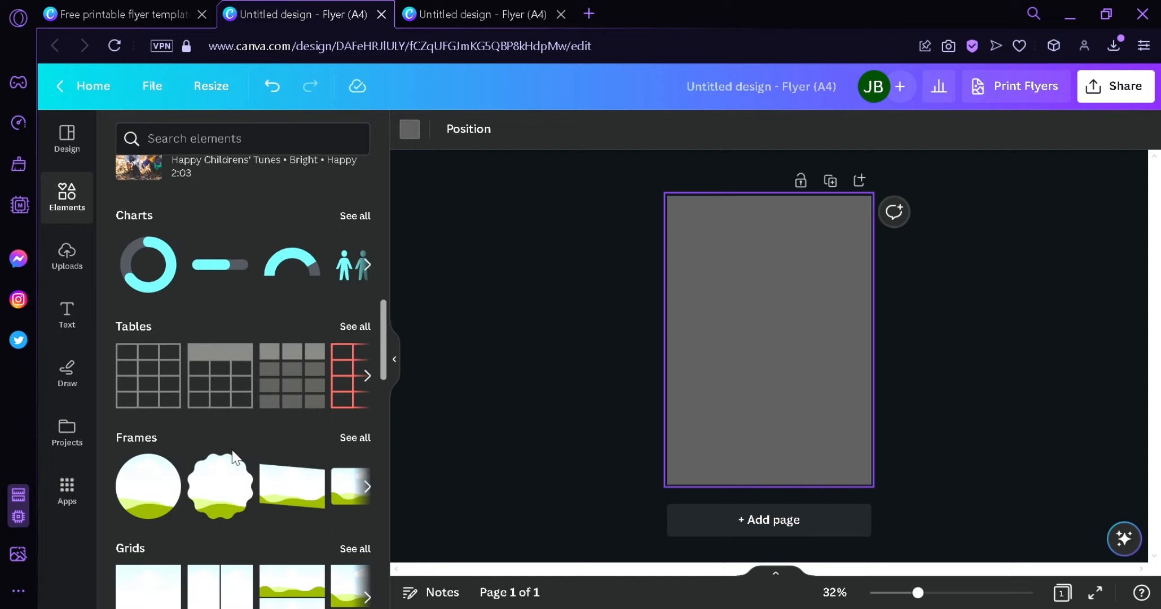
click(359, 439)
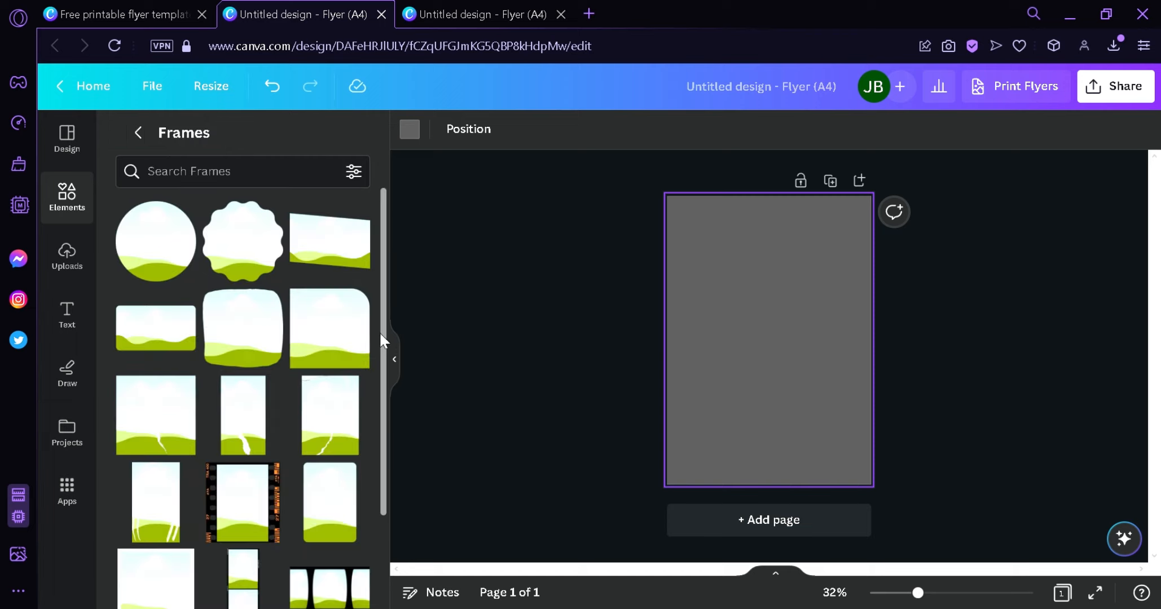
scroll(382, 271, down, 1)
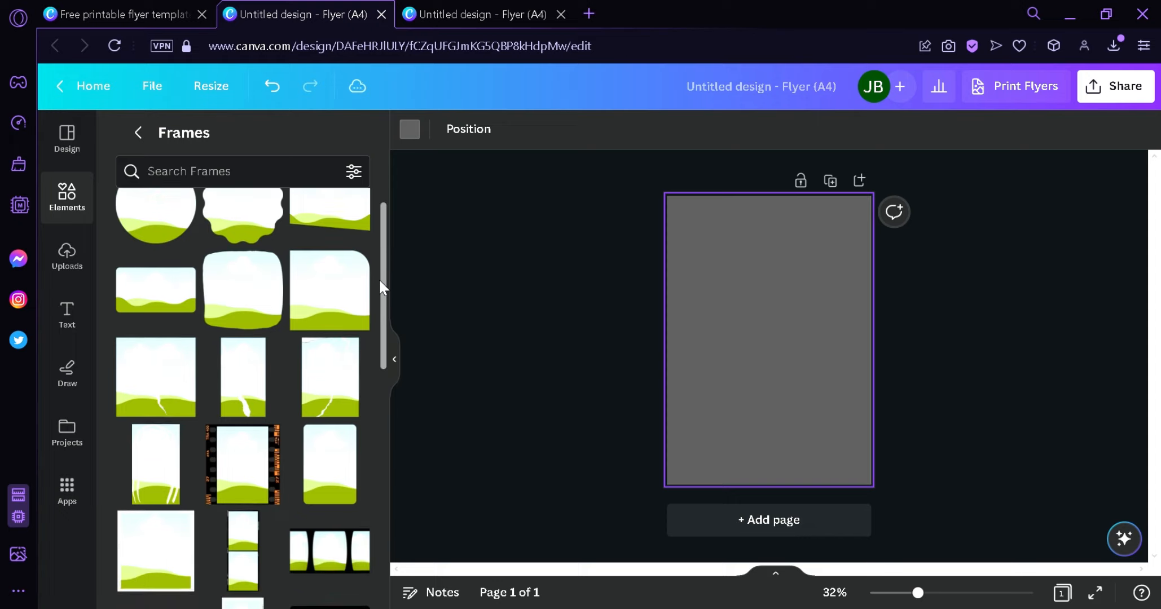
drag(382, 285, 376, 409)
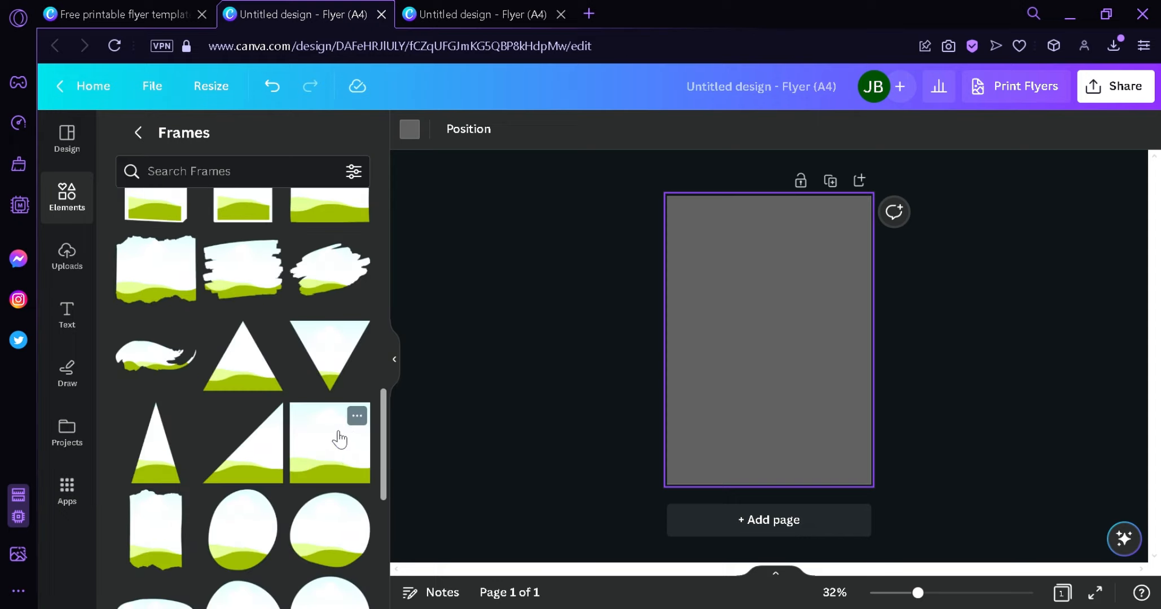
drag(339, 439, 774, 311)
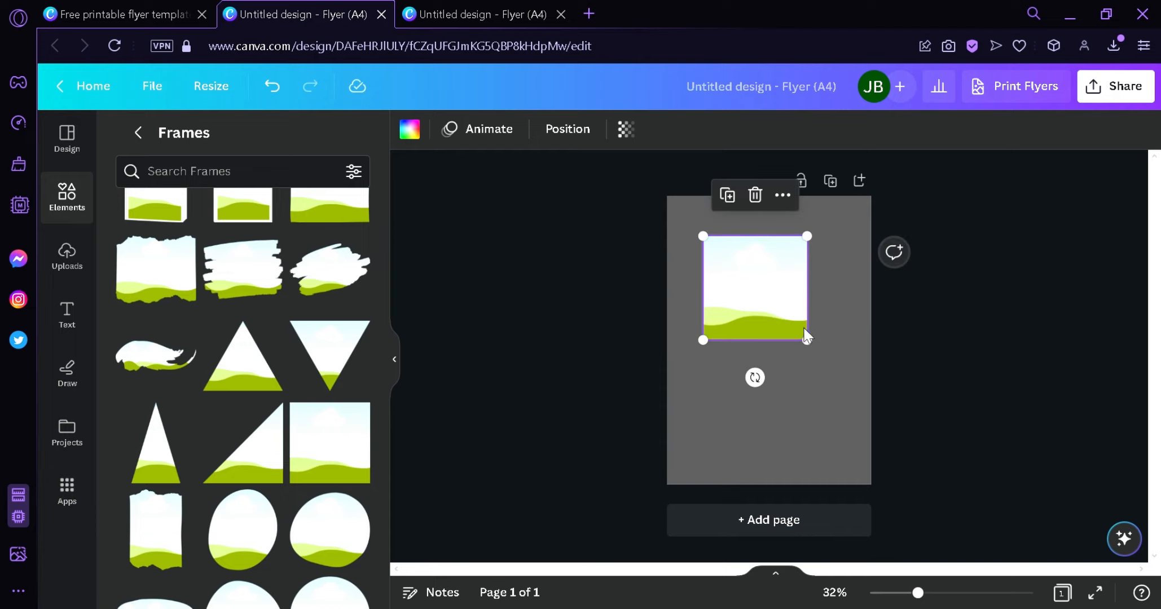
Enlarge the square frame to nearly the page width and center it horizontally in the upper part of the page.
drag(811, 344, 860, 410)
drag(818, 377, 818, 381)
click(937, 408)
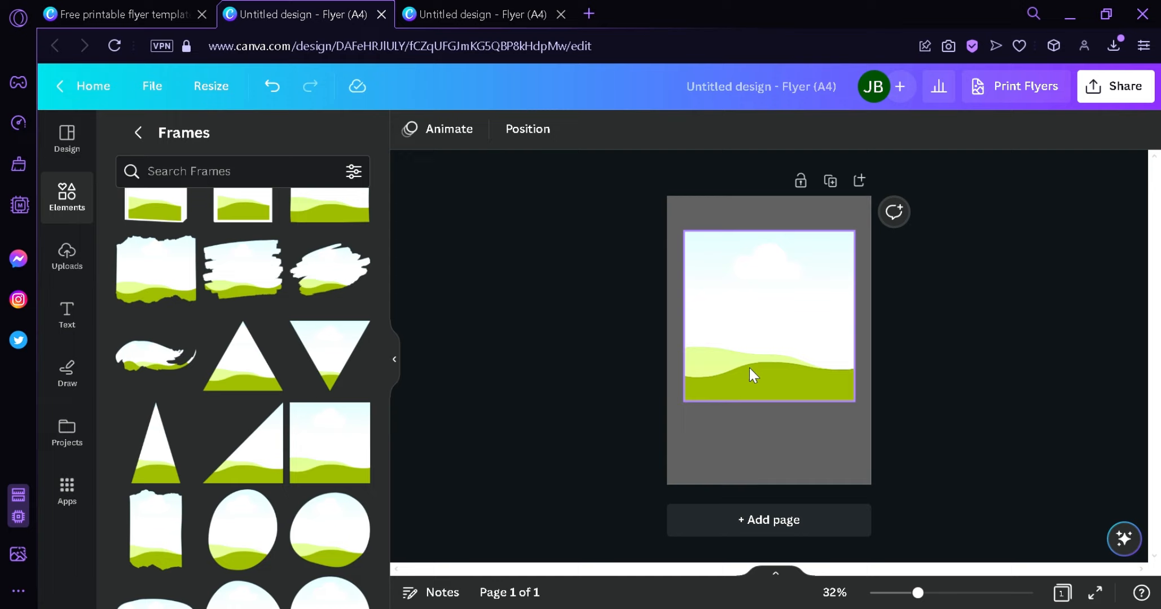
Search the element photos for "headset" and fill the square frame with the photo of black headphones on a black background.
click(74, 209)
click(234, 148)
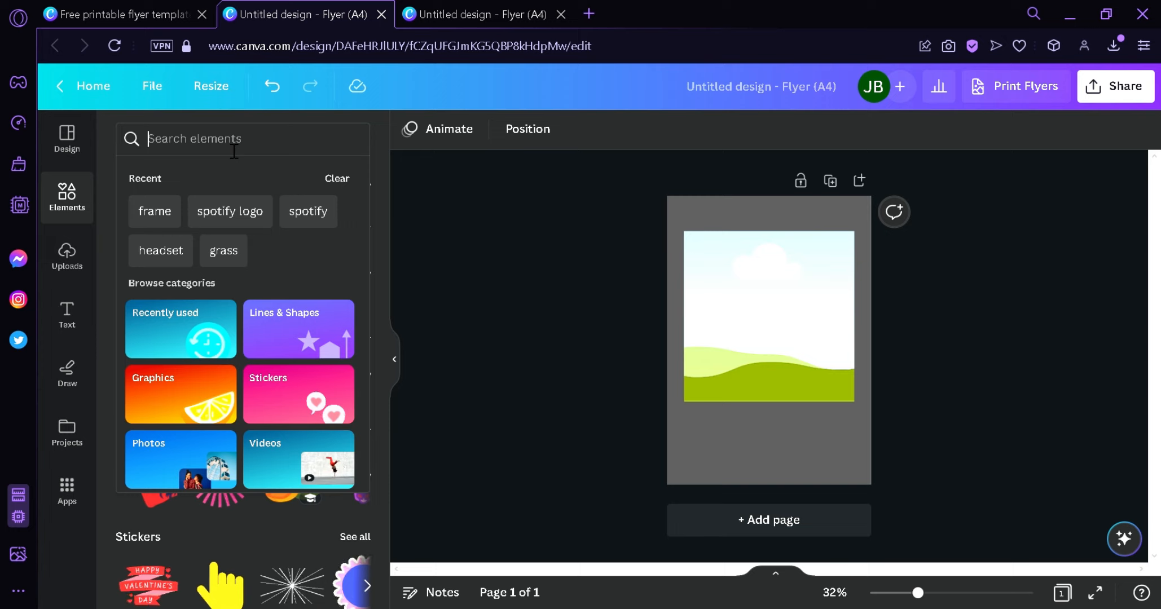
text(headset)
key(Return)
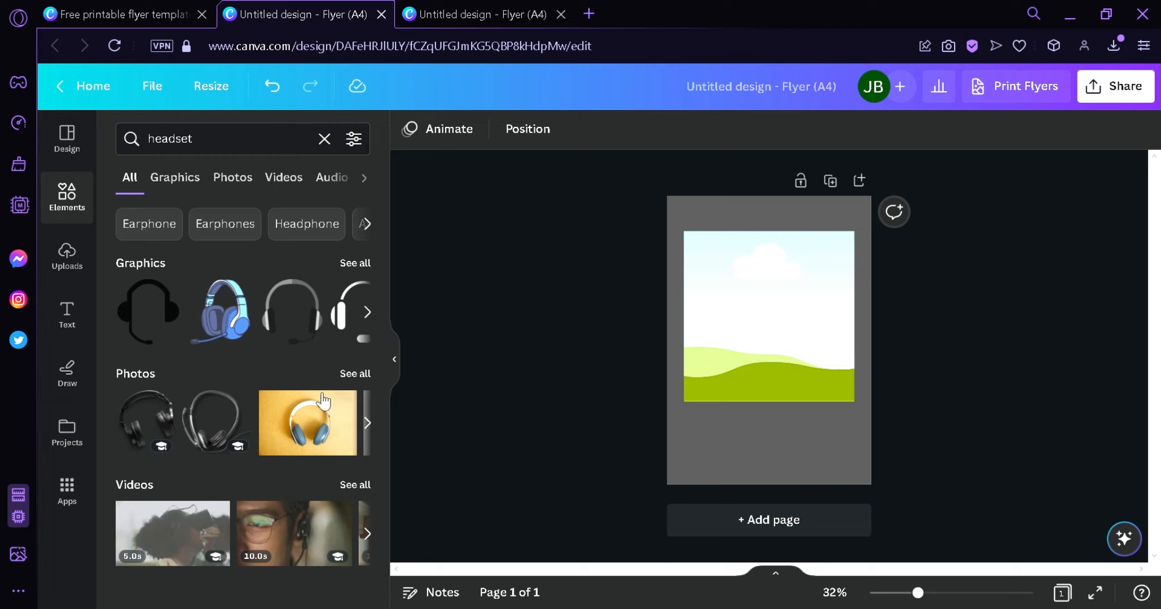
click(361, 375)
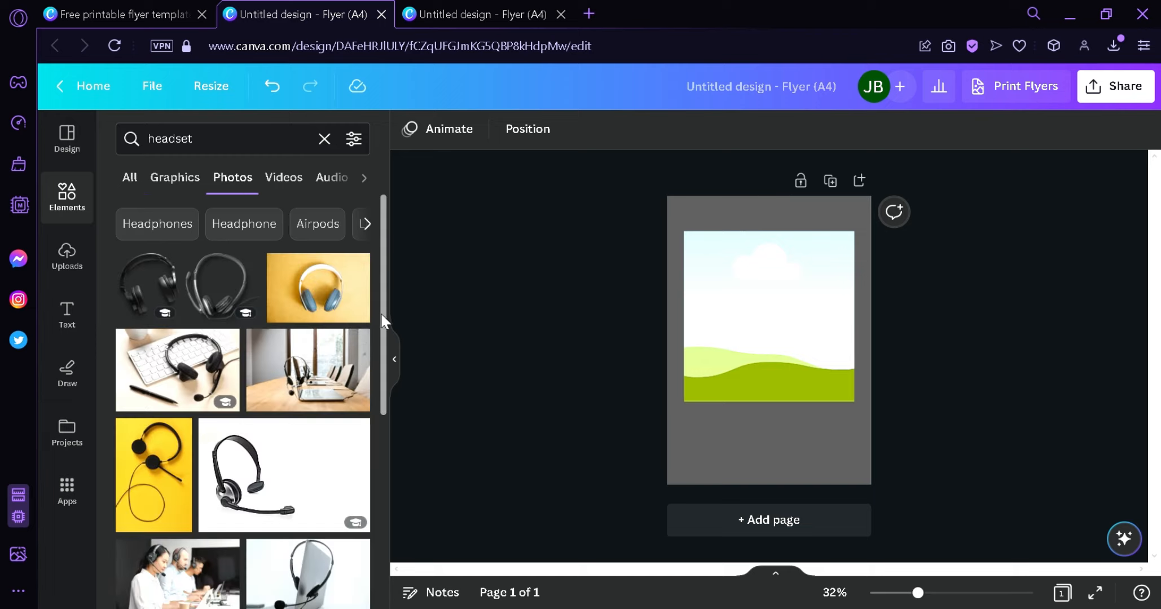
drag(382, 316, 384, 486)
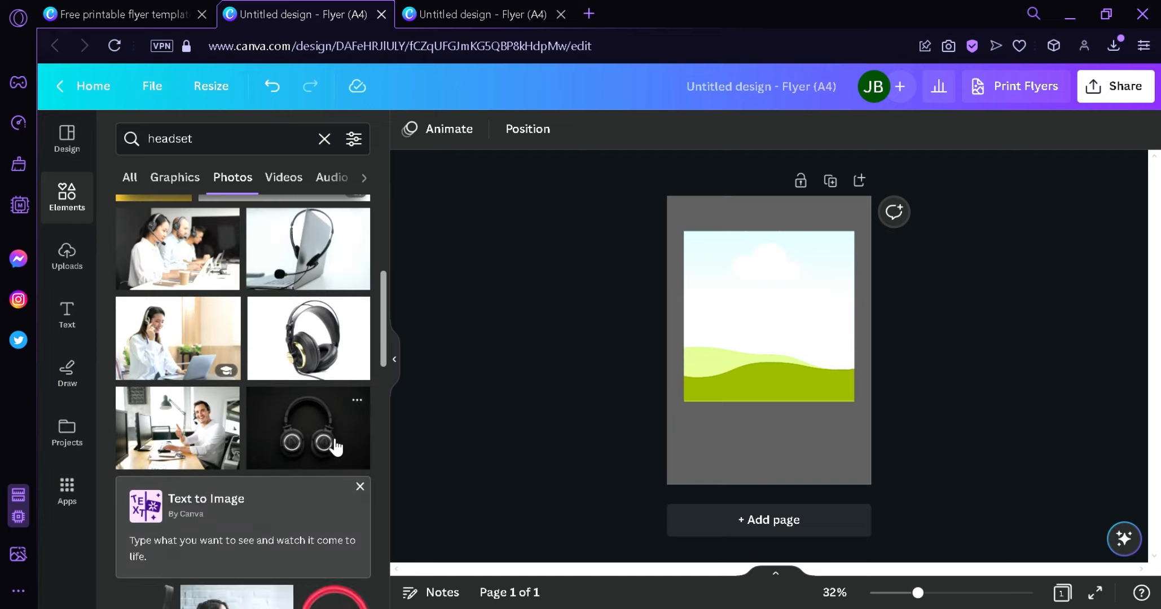
drag(303, 436, 745, 327)
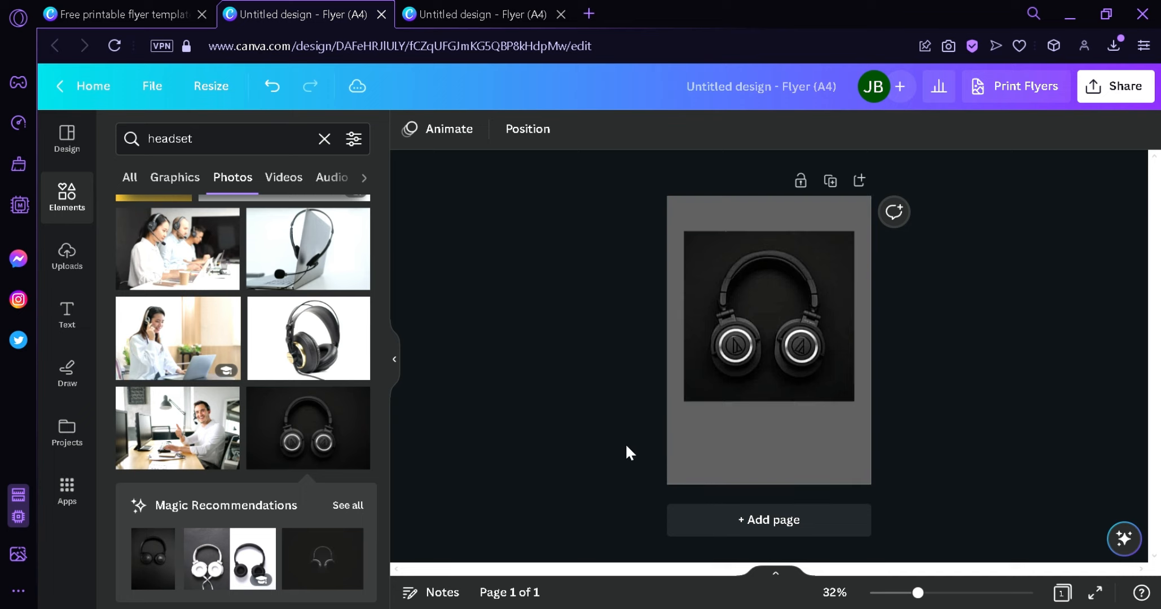
Add a square shape and stretch it to about 194 × 279 mm, leaving a thin margin around the page.
click(92, 202)
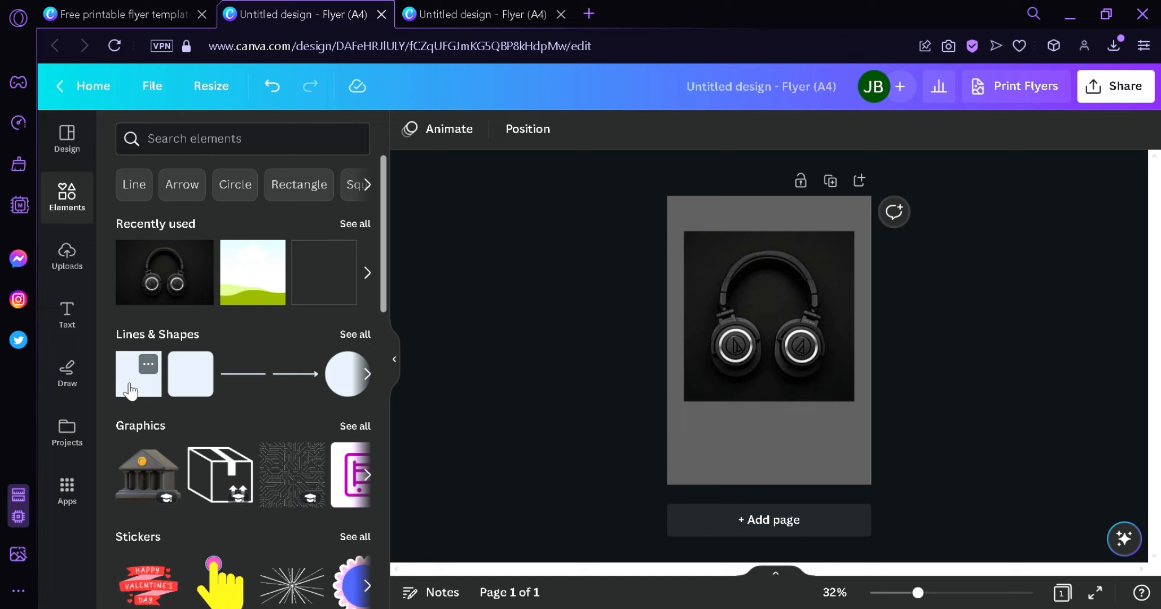
drag(136, 395, 683, 241)
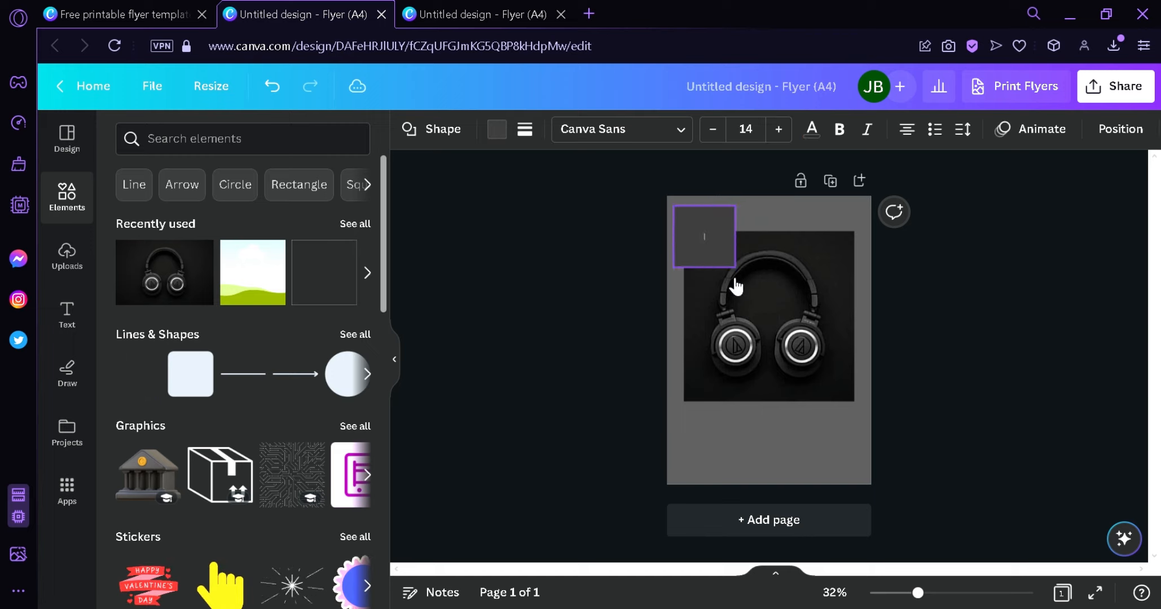
drag(744, 282, 872, 480)
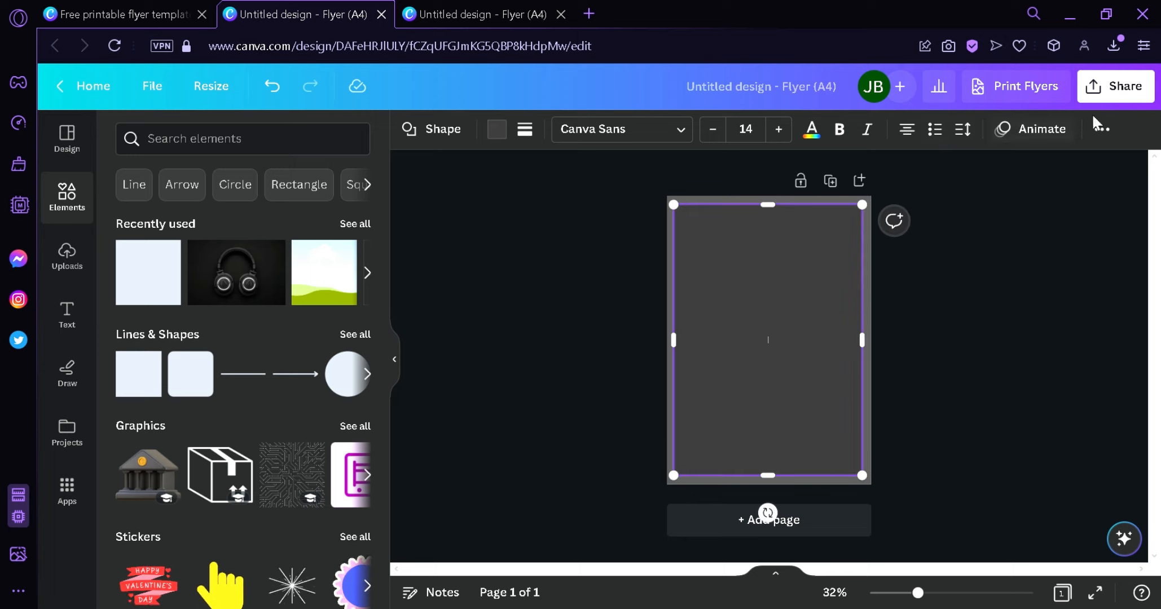
Send the large dark rectangle to the back, behind the headphone photo, and center it on the page.
click(1104, 130)
click(1034, 168)
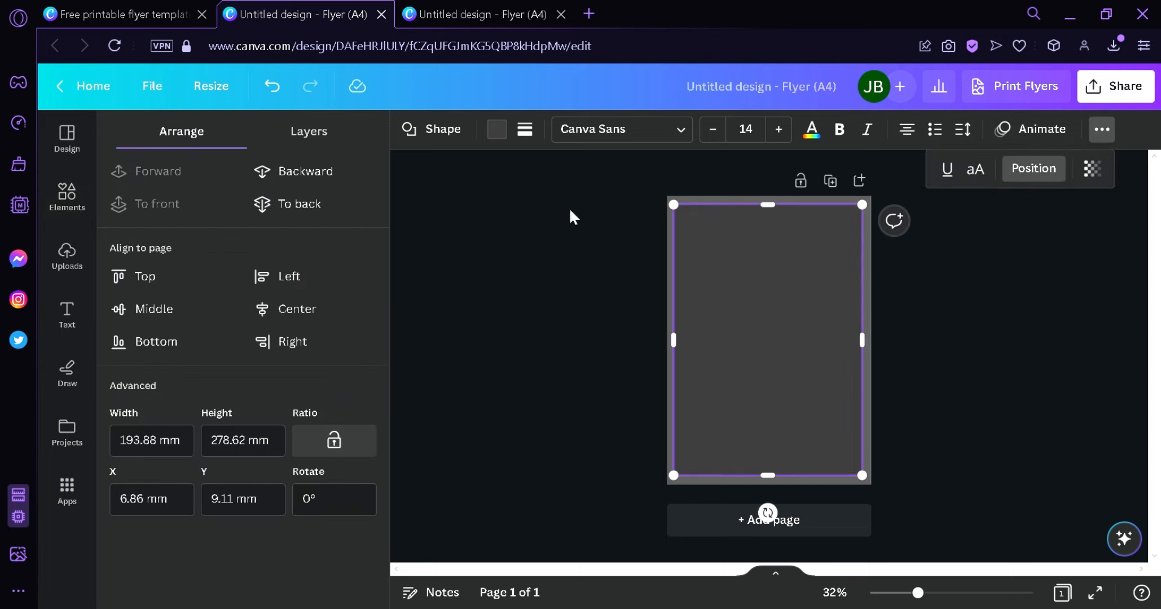
click(299, 209)
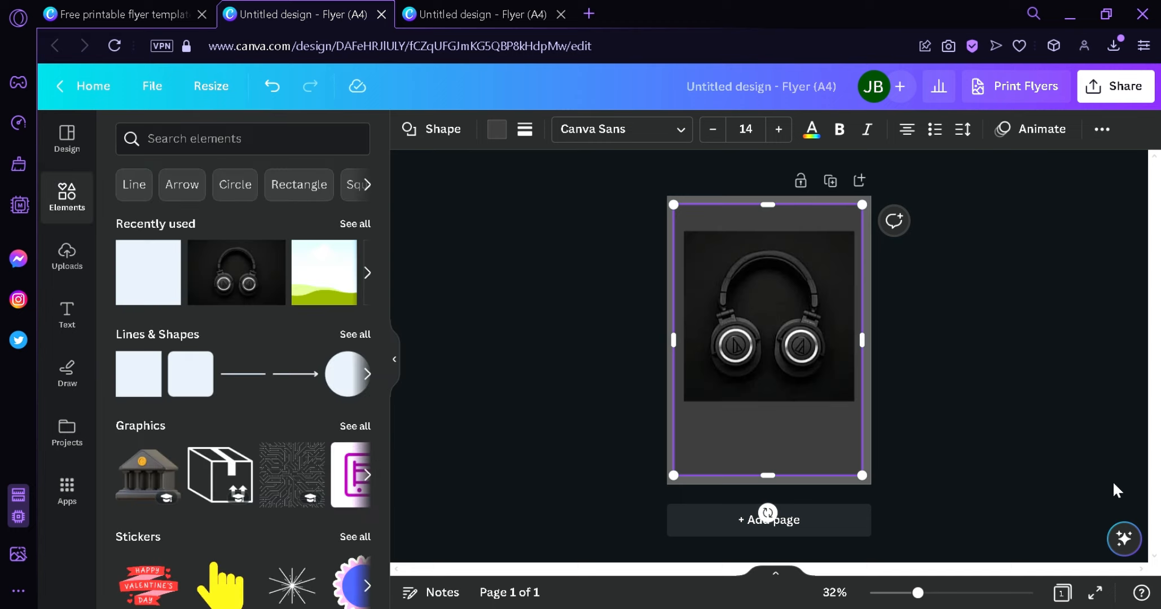
click(1049, 452)
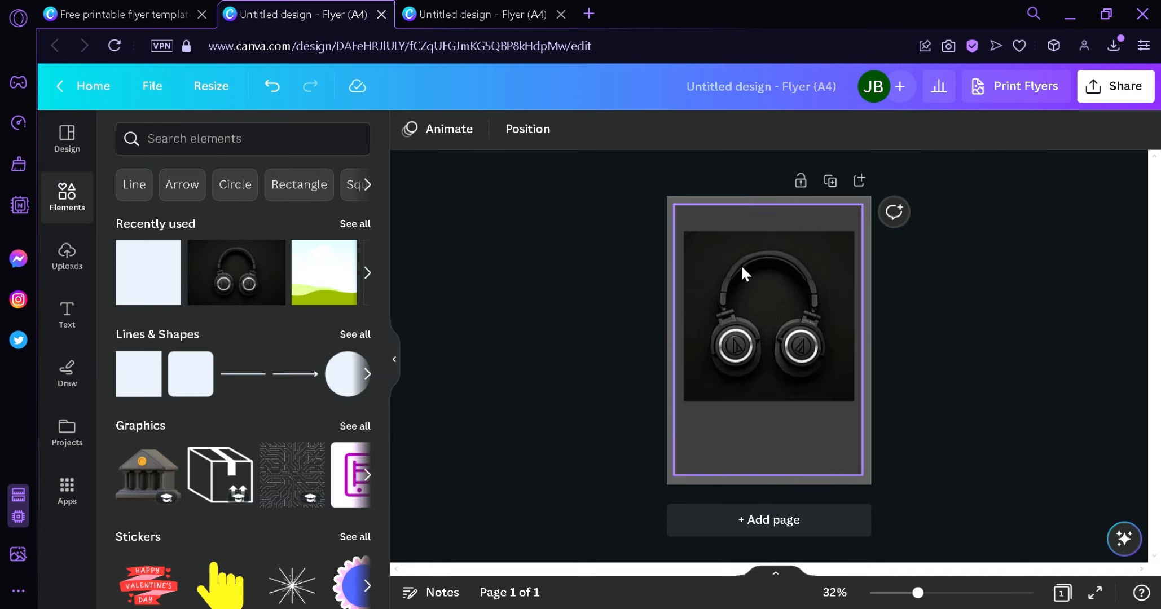
drag(795, 440, 807, 449)
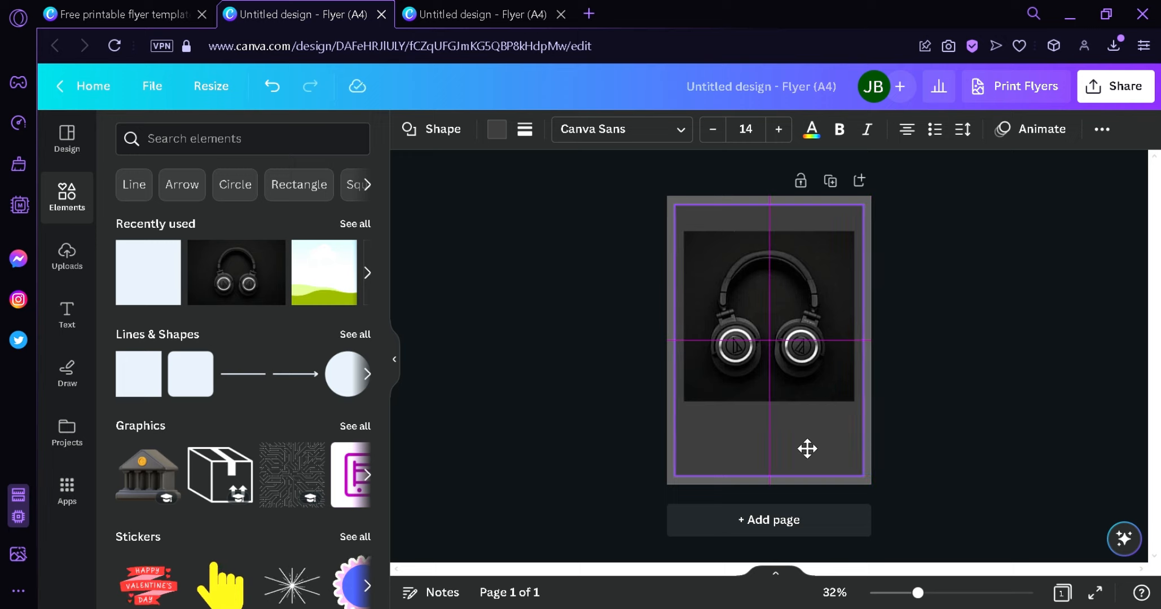
click(952, 427)
Shrink the framed headphone photo slightly and keep it horizontally centered inside the dark rectangle.
click(822, 343)
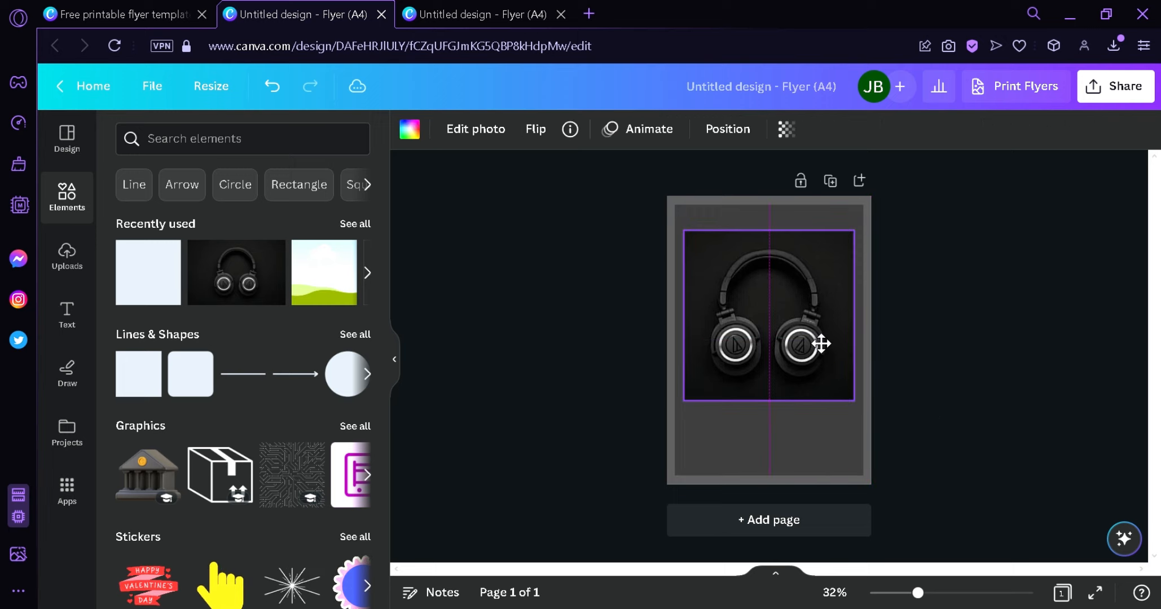
drag(822, 344, 823, 344)
drag(854, 402, 830, 372)
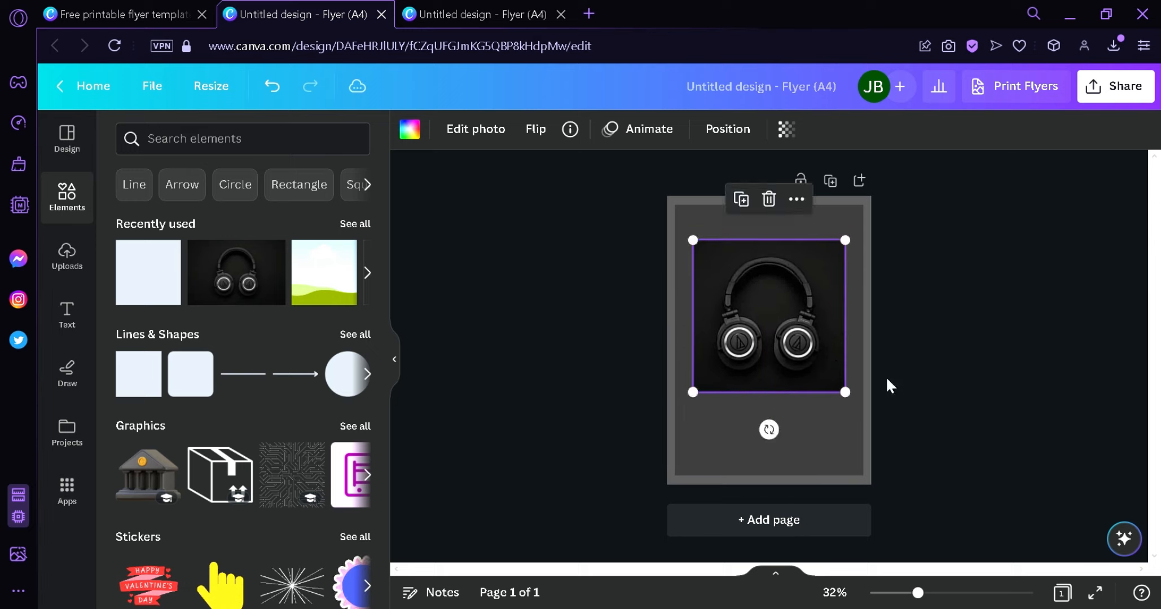
click(951, 395)
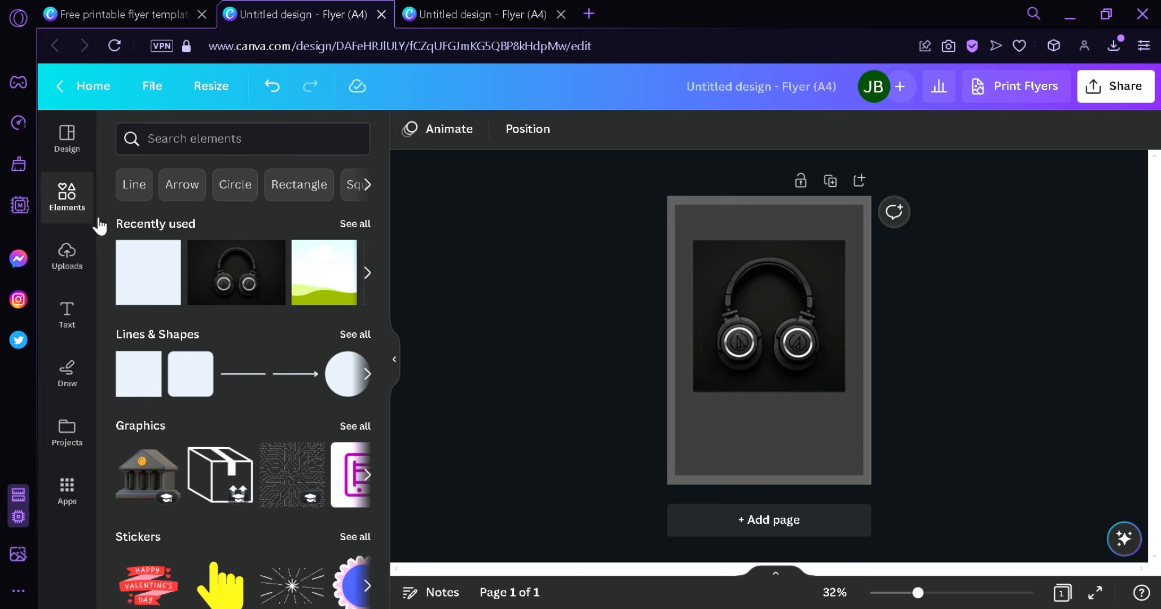
Add the outlined "ACTION" text style, move it above the headphone photo and shrink it to about font size 79.7.
click(68, 316)
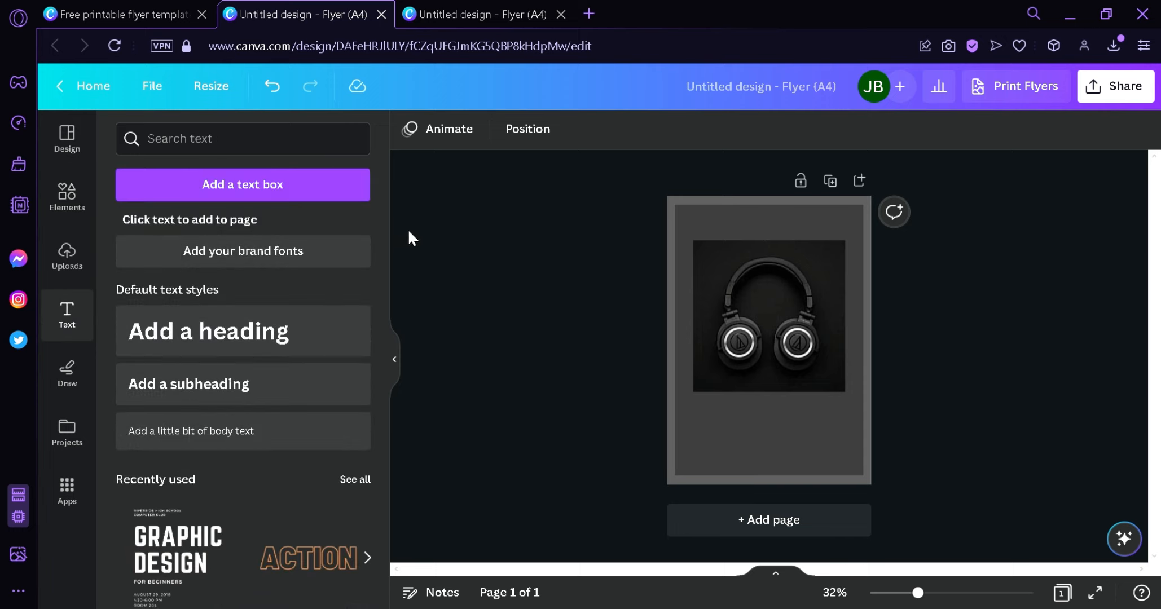
drag(380, 230, 387, 448)
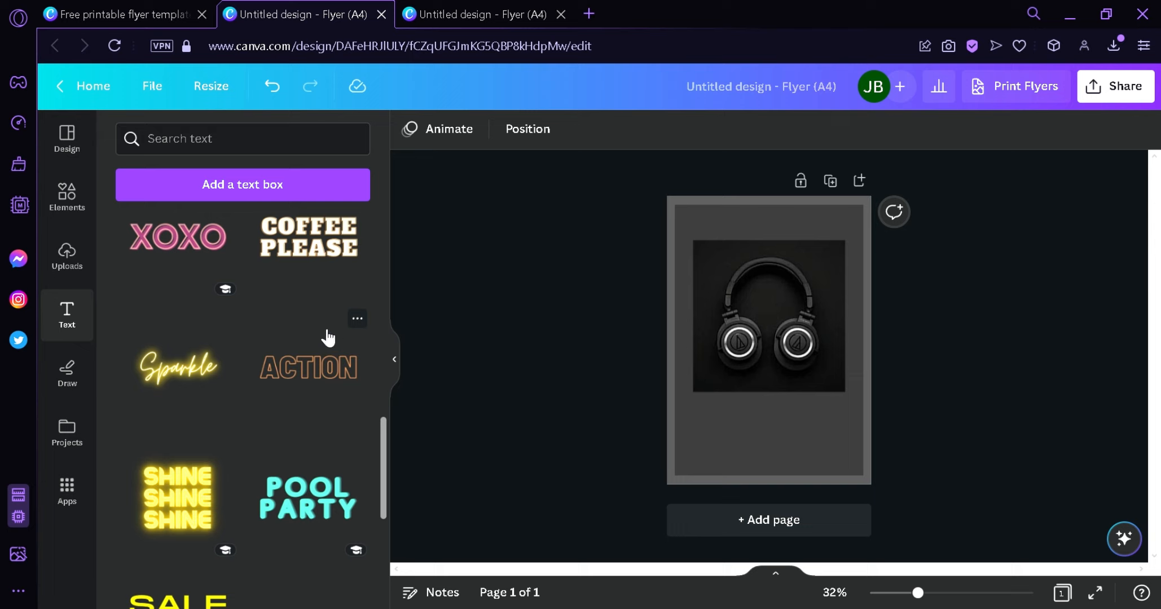
click(320, 383)
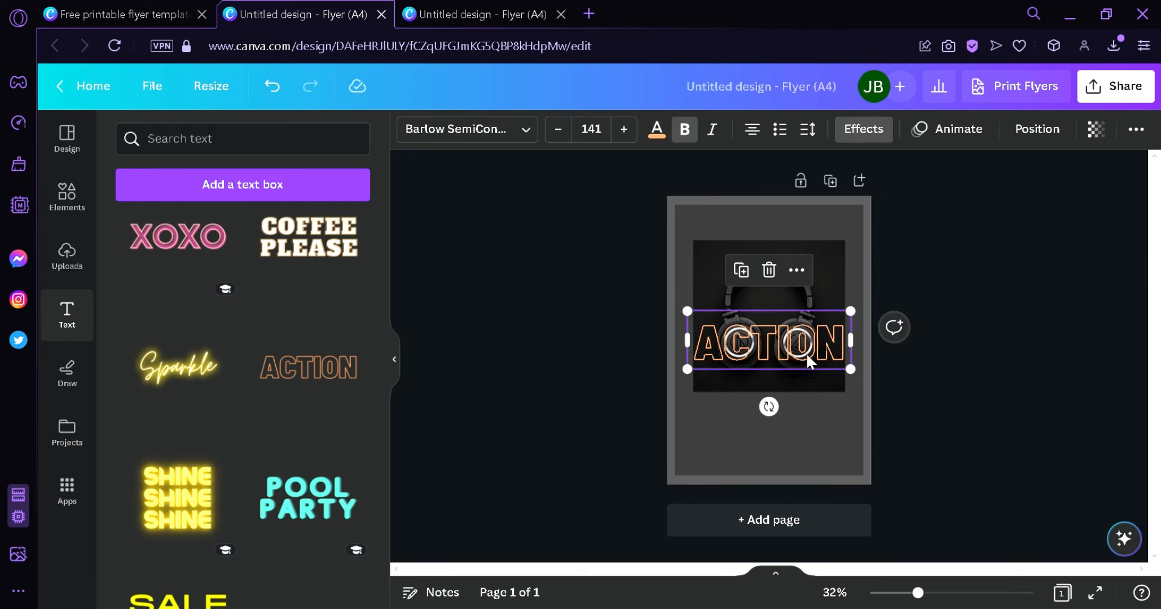
drag(806, 353, 821, 246)
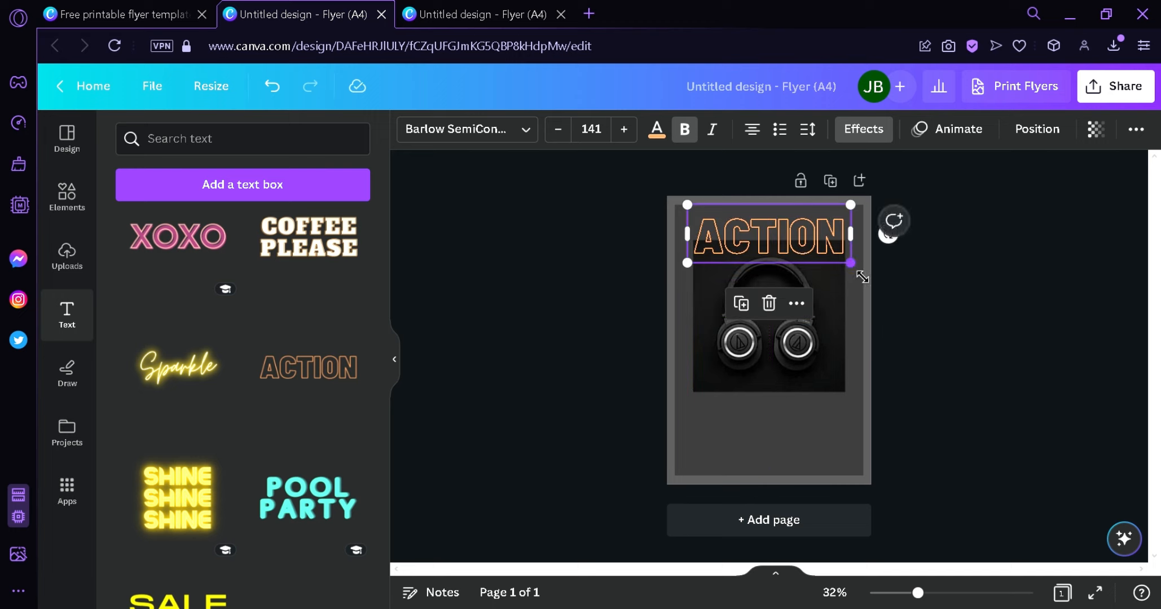
drag(862, 277, 804, 236)
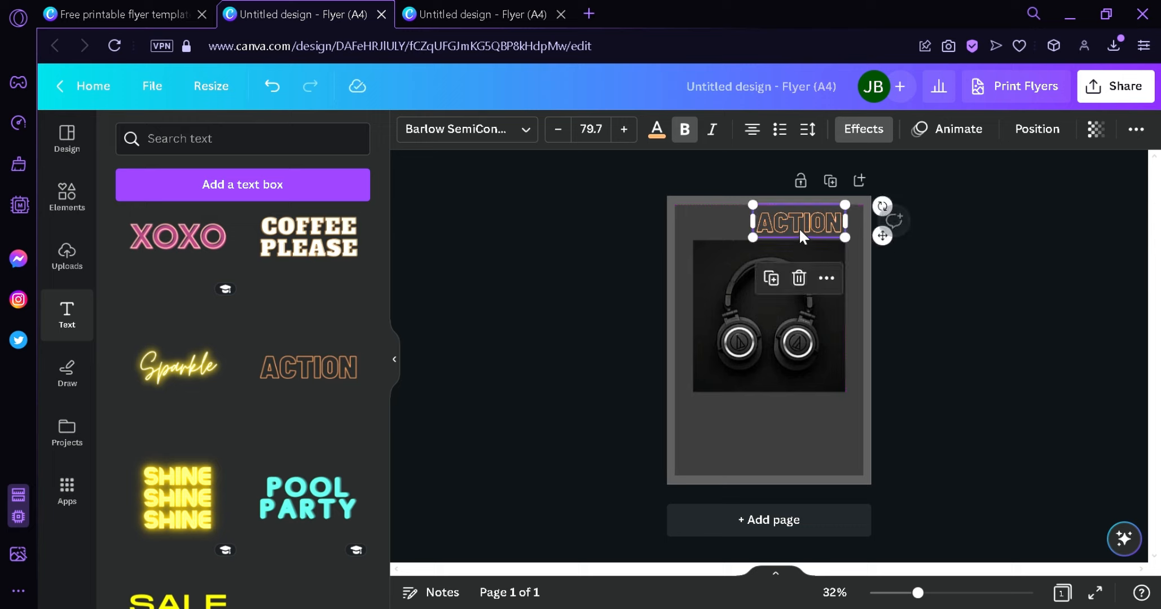
Replace the outlined text with "SPOTIFY", widen its box to fit one line and nudge it into the space above the photo.
double_click(801, 231)
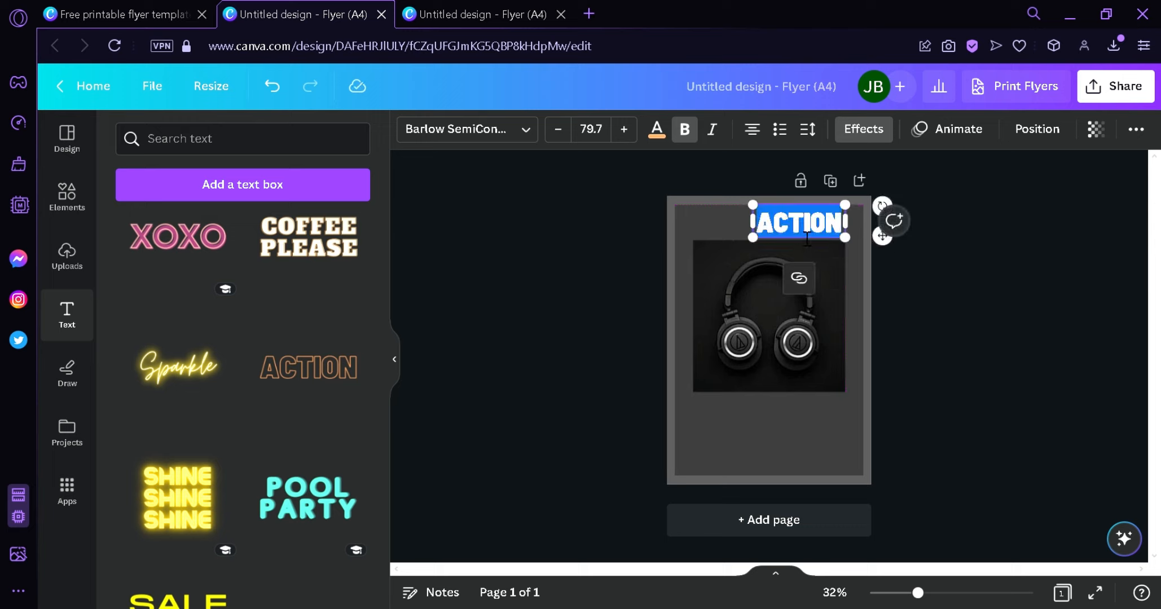
text(SPOTIFY)
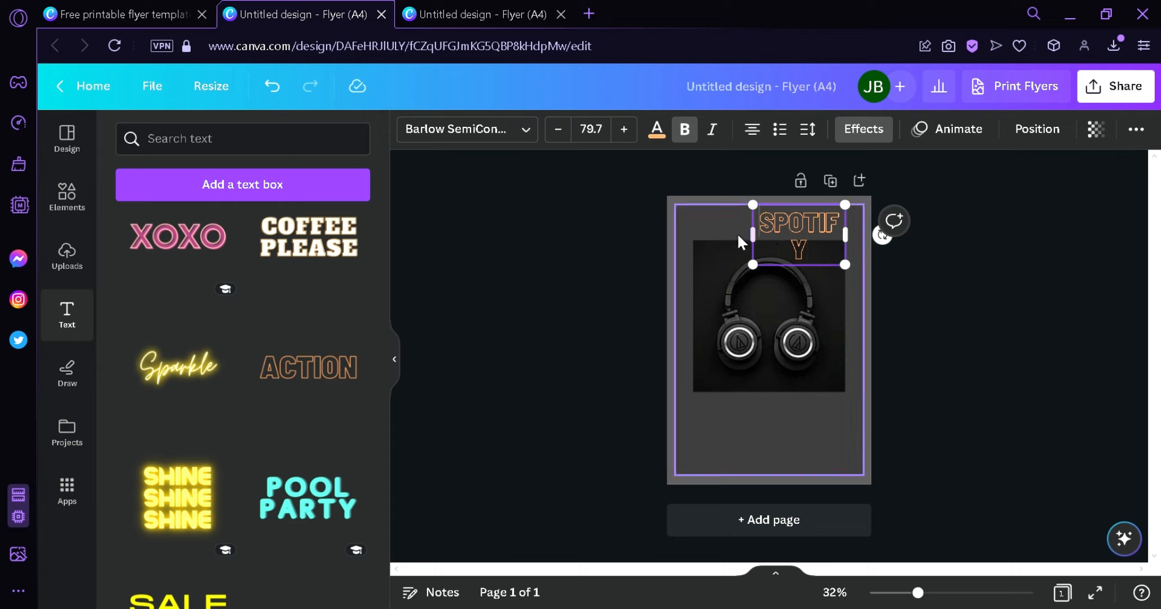
drag(762, 245, 733, 245)
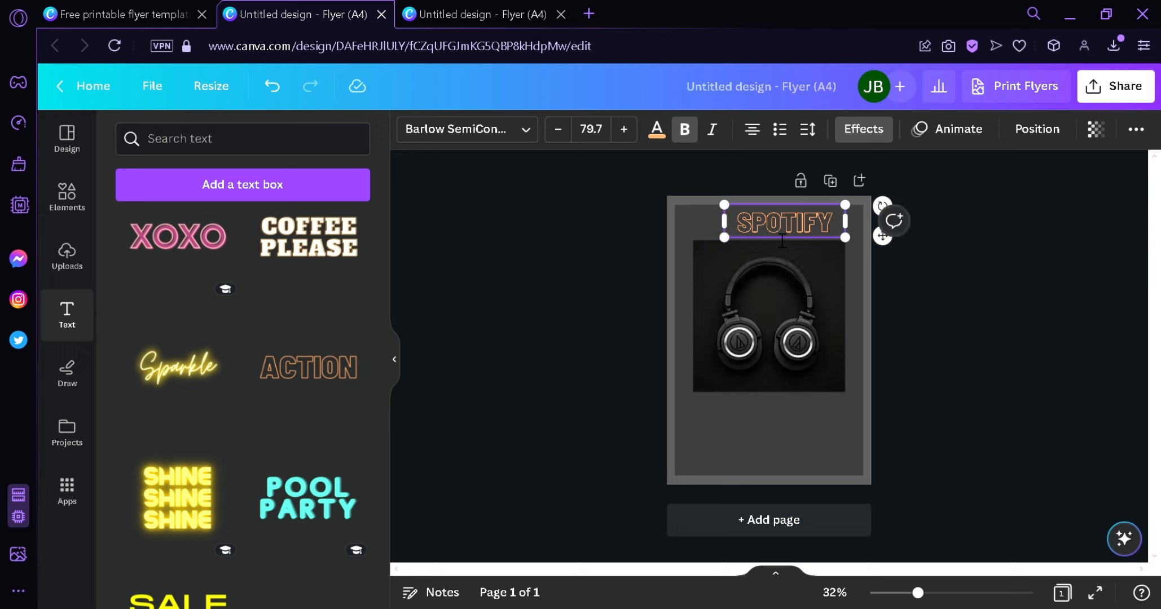
click(994, 316)
click(803, 223)
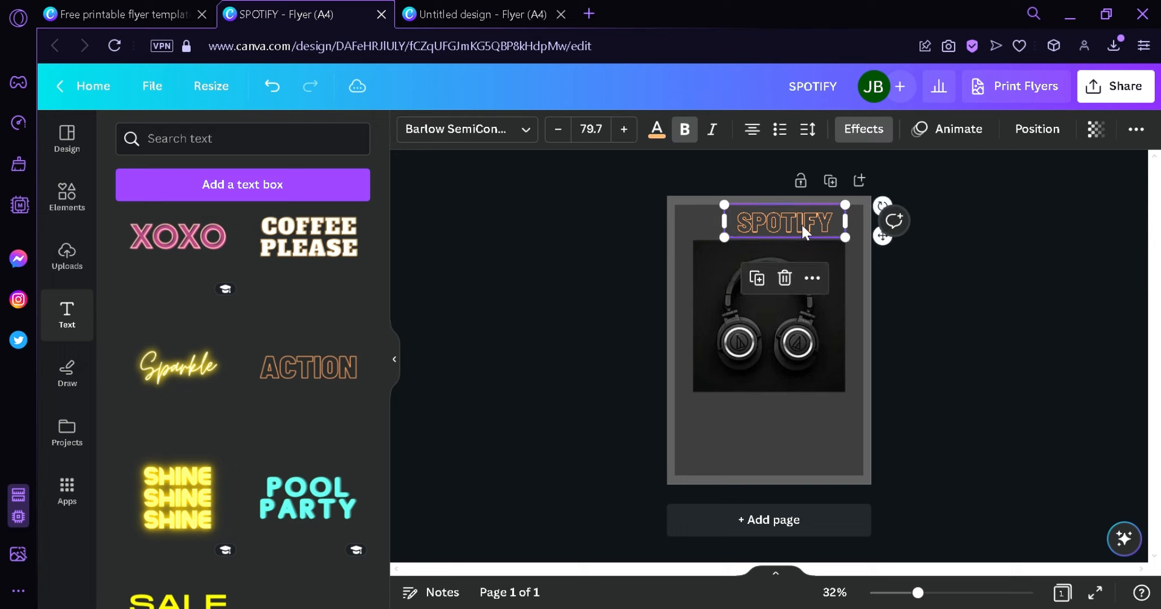
drag(803, 223, 813, 235)
click(1026, 307)
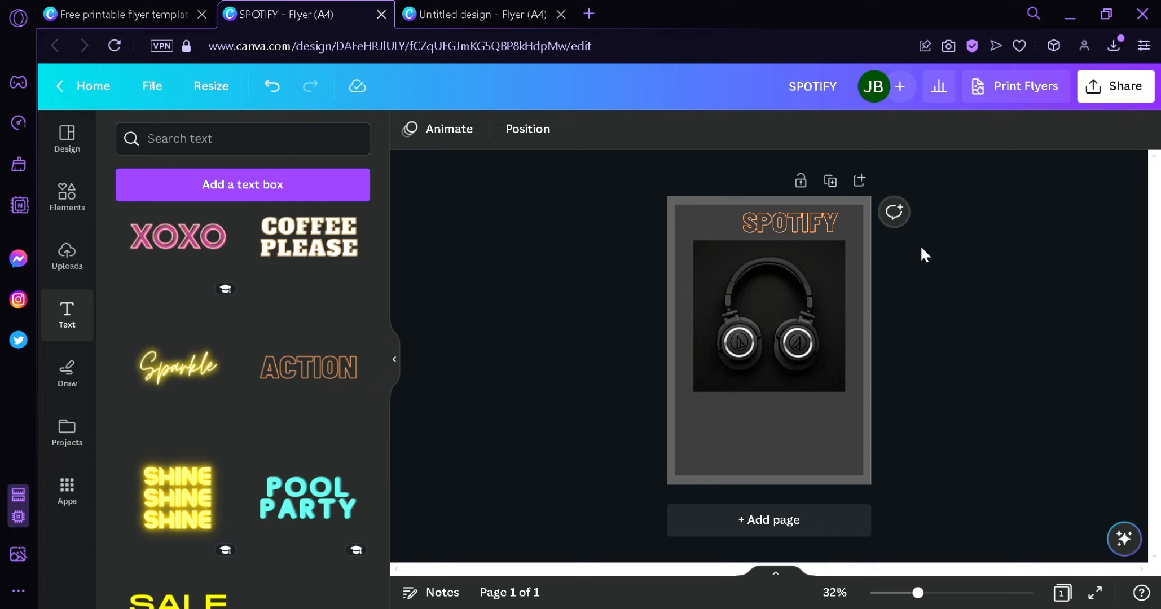
Search the element graphics for "spotify logo" and place the first round Spotify logo, scaled down, beside the SPOTIFY title.
click(73, 197)
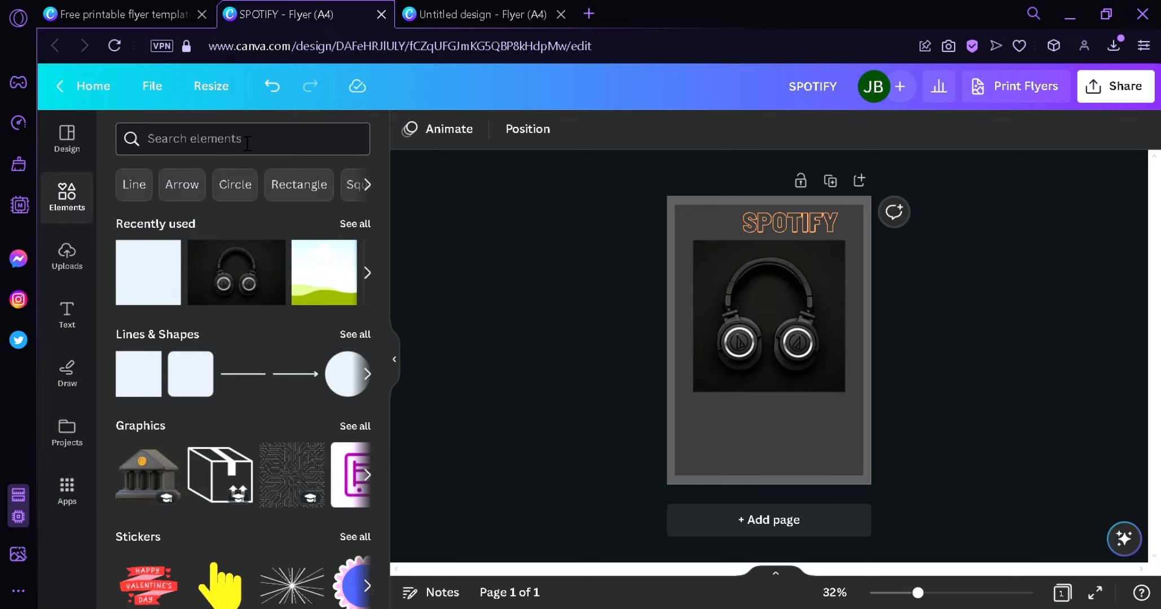
click(247, 142)
text(spoti)
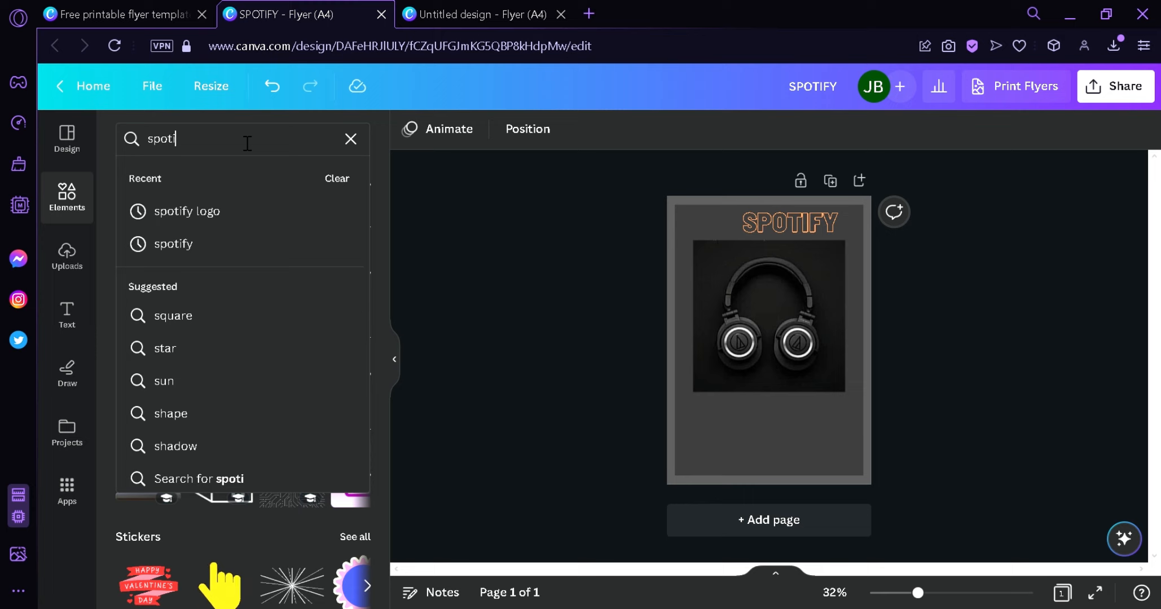
text(fy)
click(186, 211)
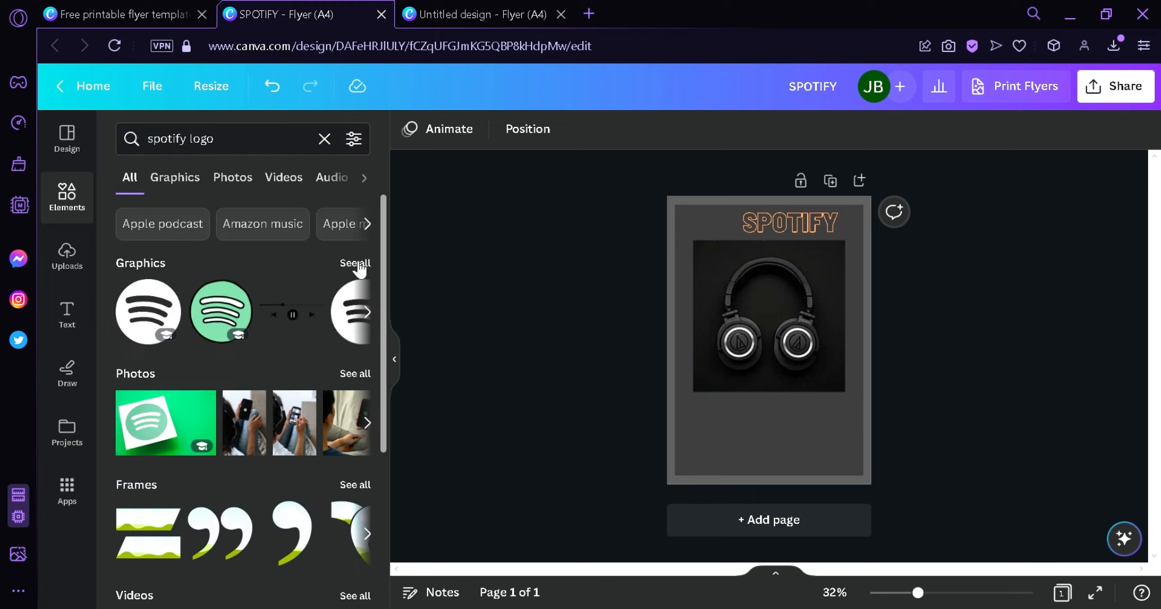
click(355, 263)
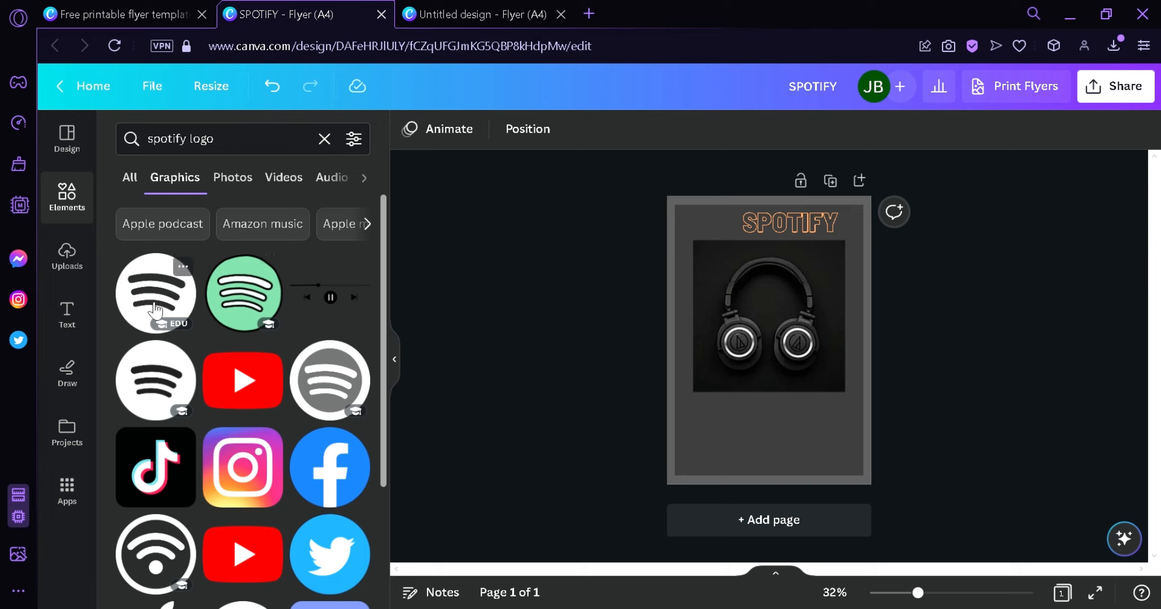
drag(149, 308, 705, 241)
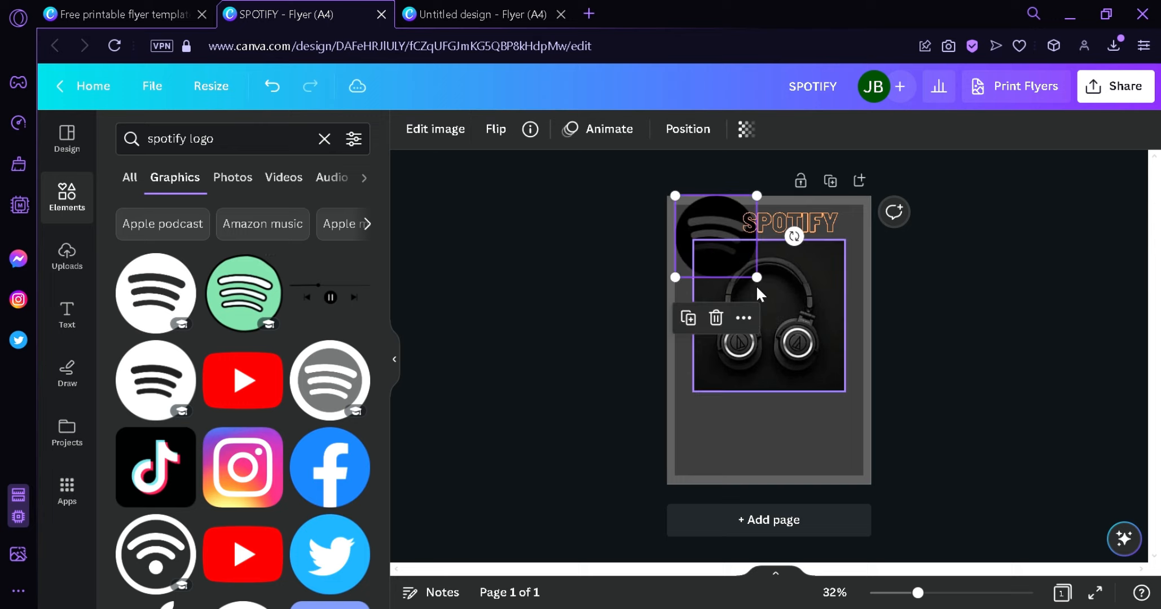
drag(764, 290, 733, 231)
click(1016, 324)
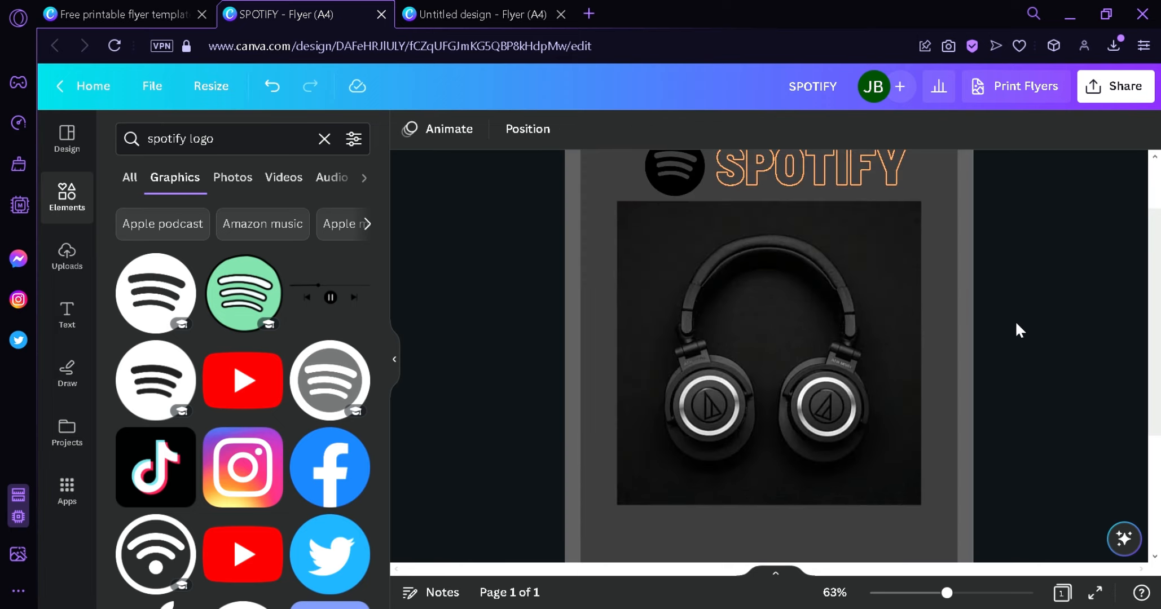
Shrink the Spotify logo slightly and move the SPOTIFY title closer beside it.
scroll(1016, 322, up, 3)
scroll(1016, 323, up, 1)
scroll(1016, 322, up, 2)
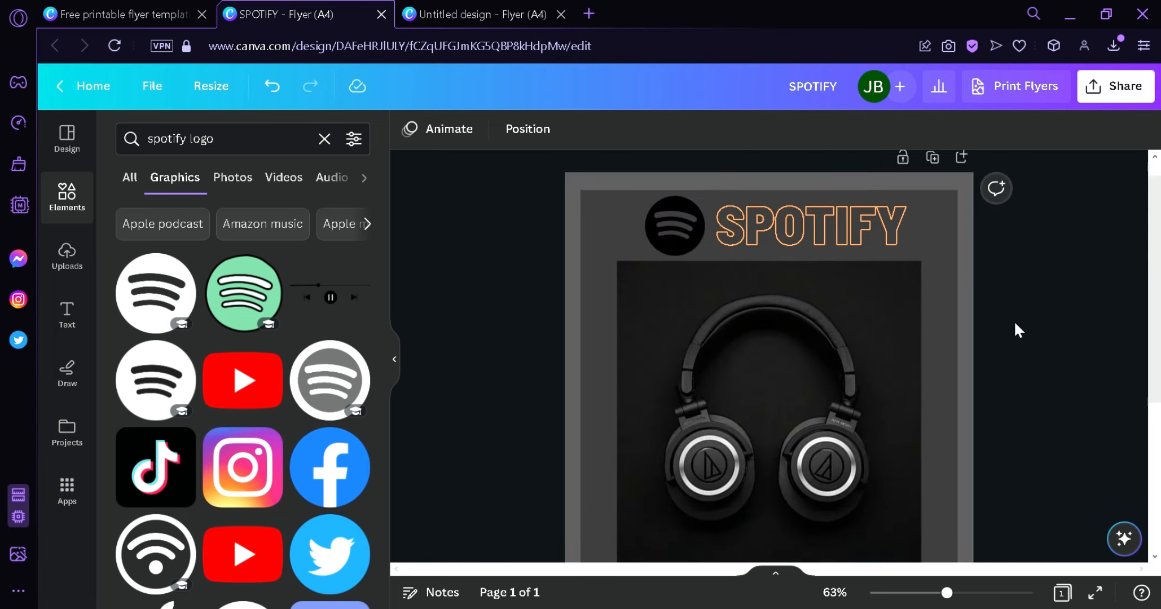
scroll(901, 287, up, 2)
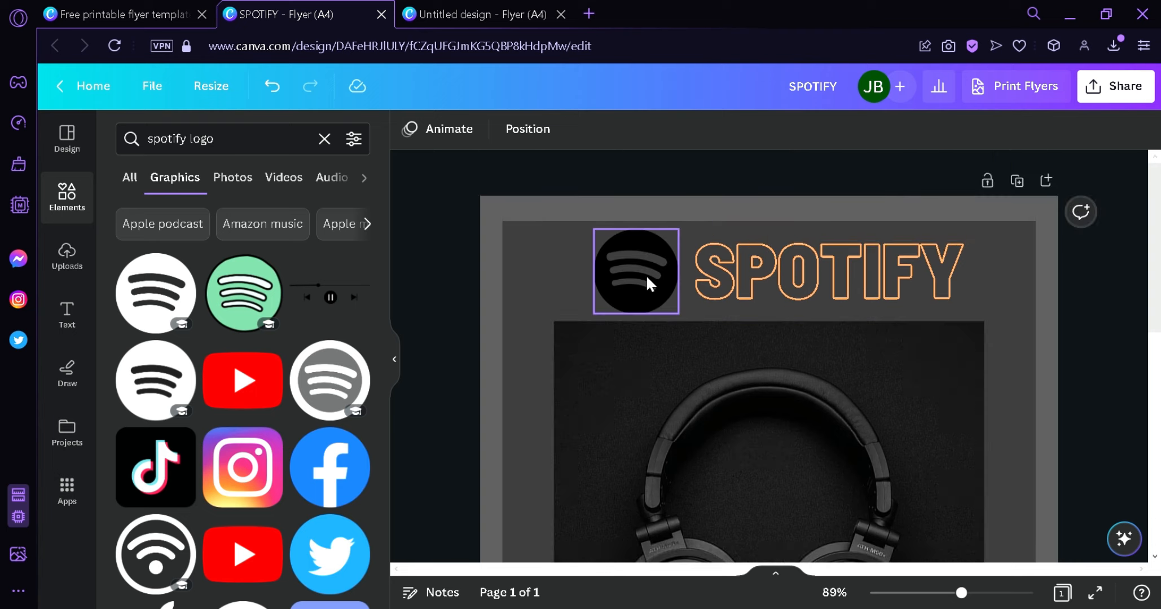
click(602, 241)
drag(600, 233, 635, 289)
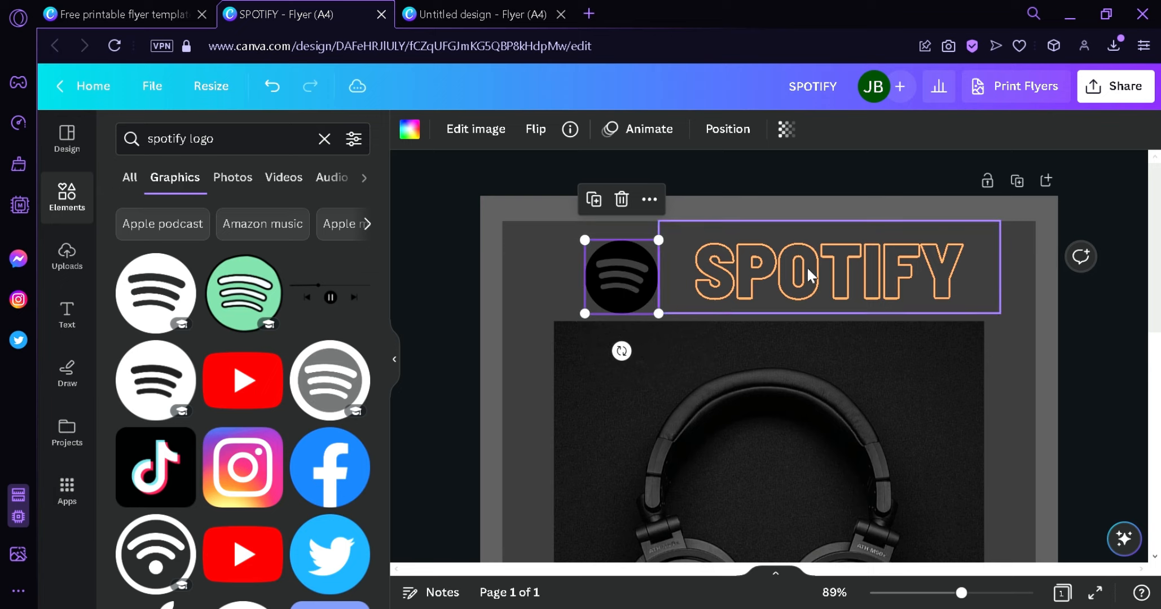
drag(825, 268, 802, 279)
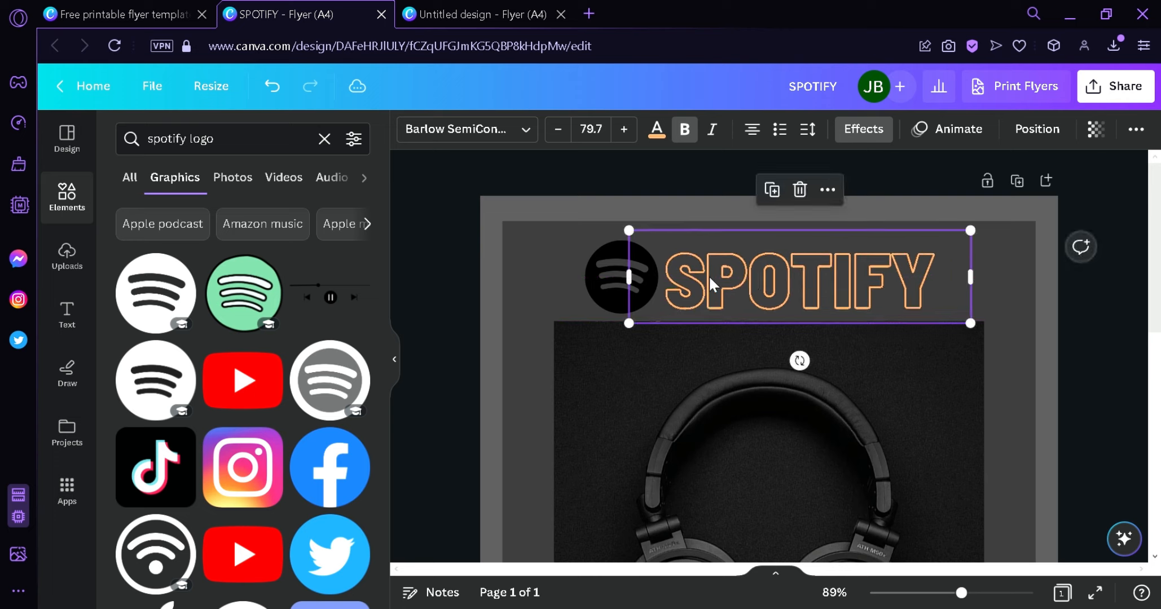
click(440, 290)
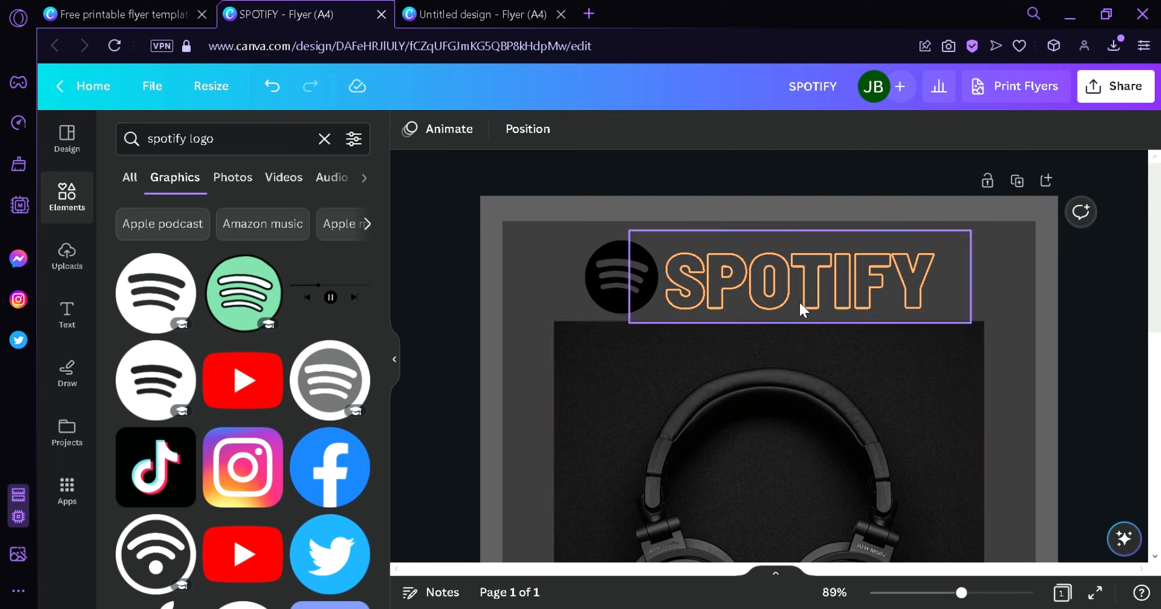
Enlarge the SPOTIFY title to about font size 84.2 and line it up vertically with the logo.
click(759, 273)
drag(976, 237, 1000, 241)
drag(906, 282, 900, 277)
Duplicate the Spotify logo, color the copy green, shrink it slightly and center it over the black original.
click(600, 250)
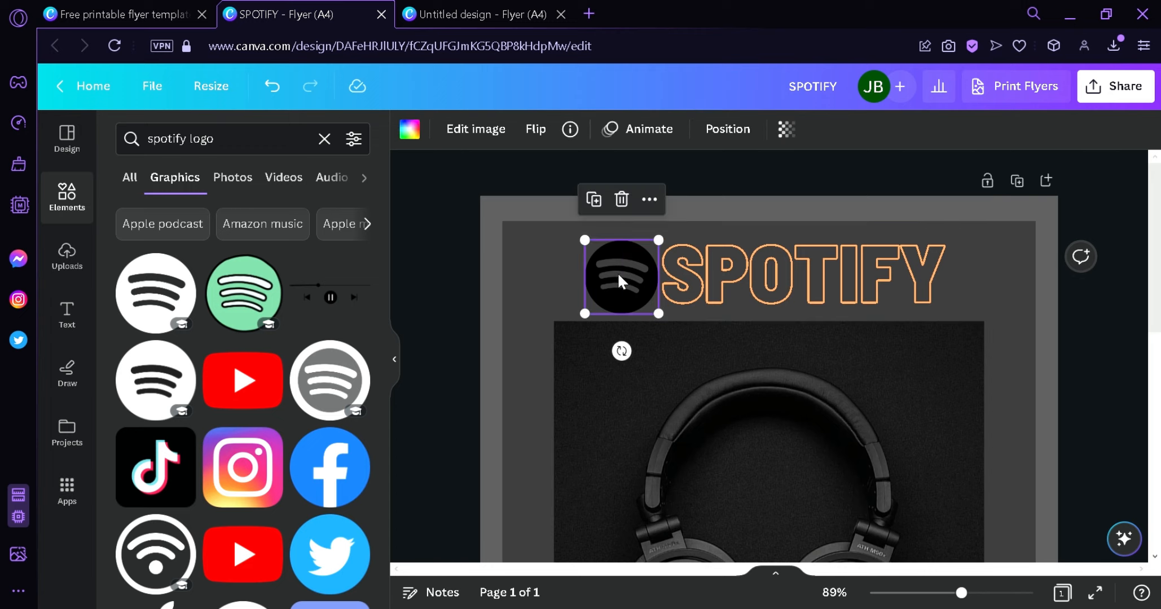
mouse_move(617, 272)
mouse_down()
mouse_move(612, 282)
mouse_move(600, 274)
mouse_up()
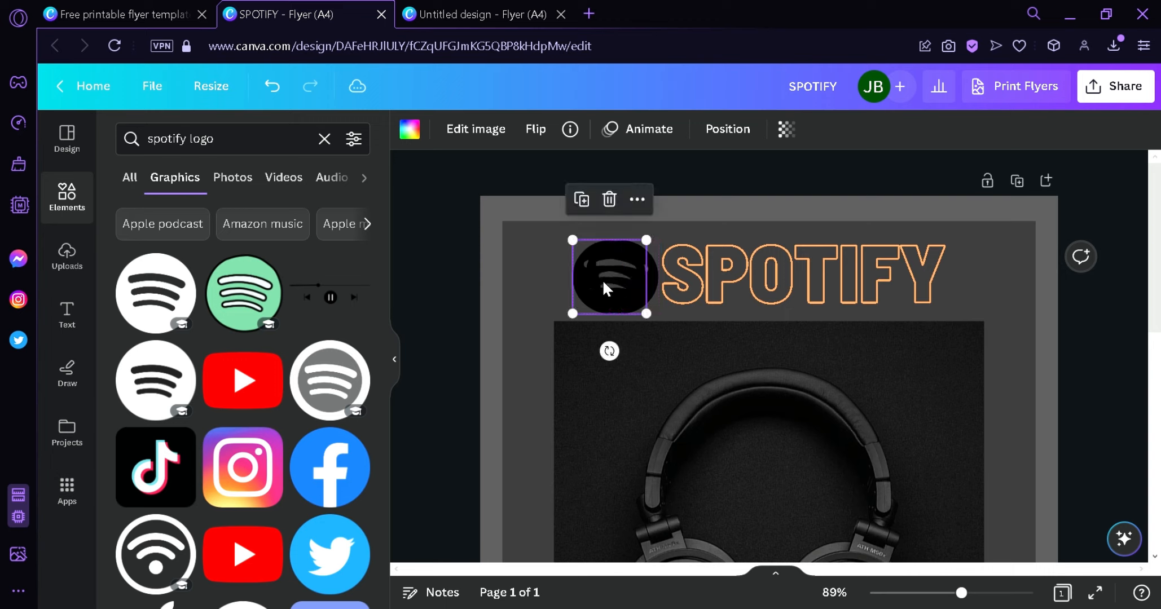
click(413, 142)
scroll(285, 299, down, 2)
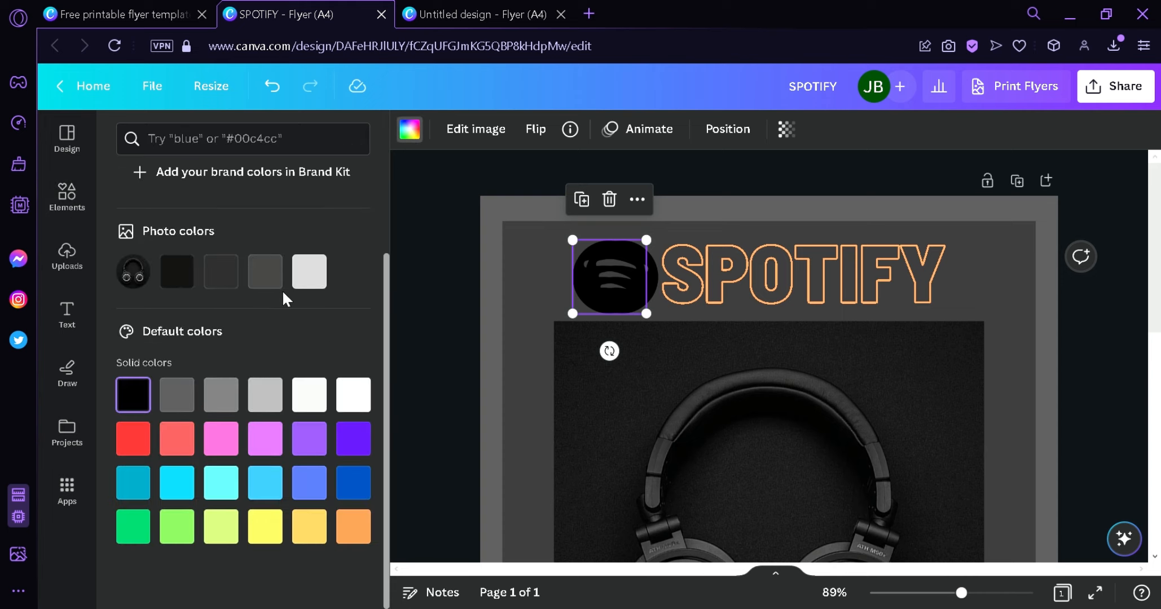
click(131, 527)
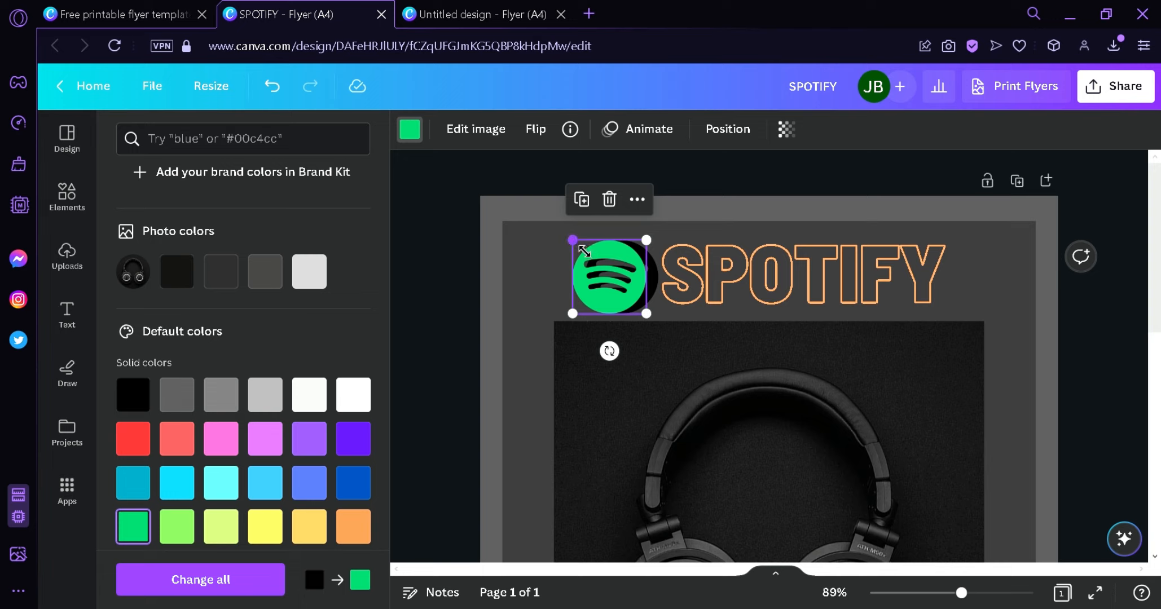
drag(583, 251, 592, 258)
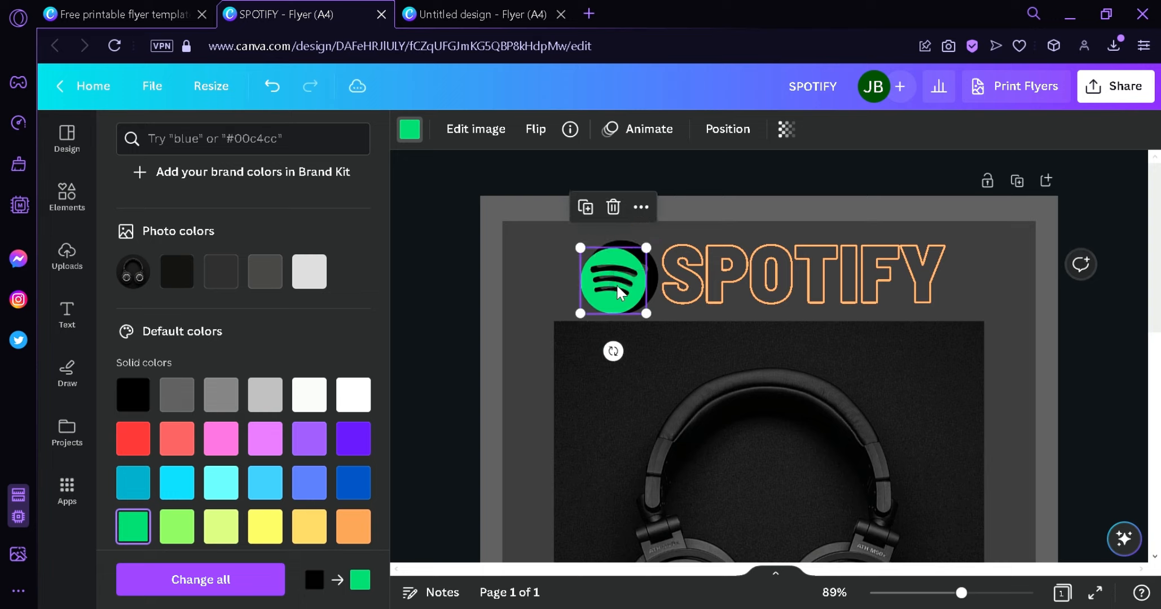
drag(619, 293, 626, 288)
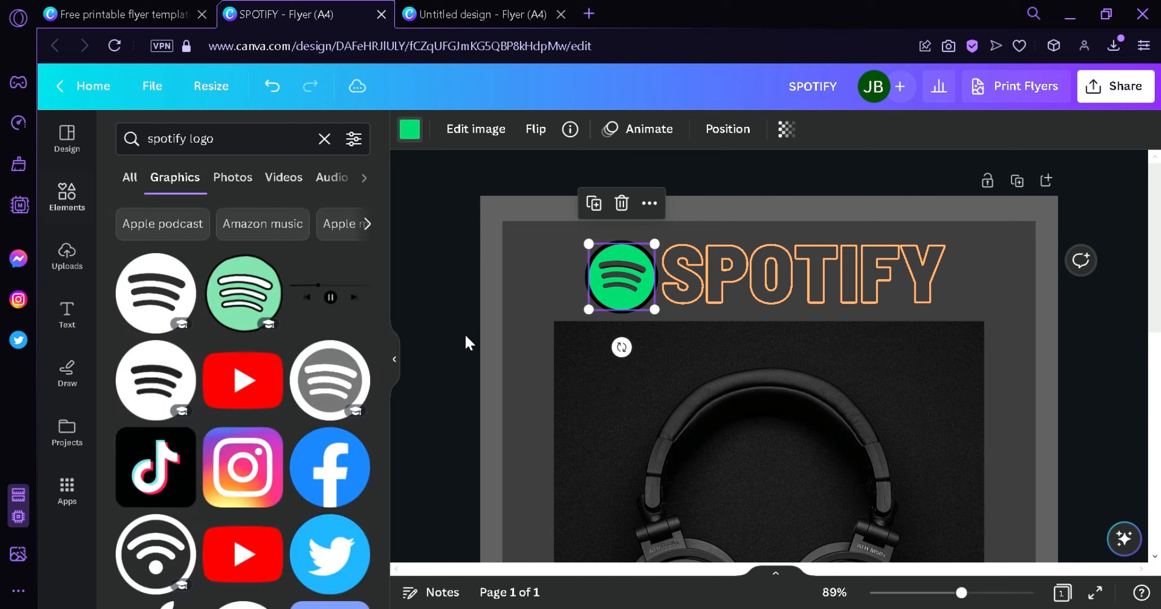
Recolor the SPOTIFY title with the same green as the logo.
click(819, 288)
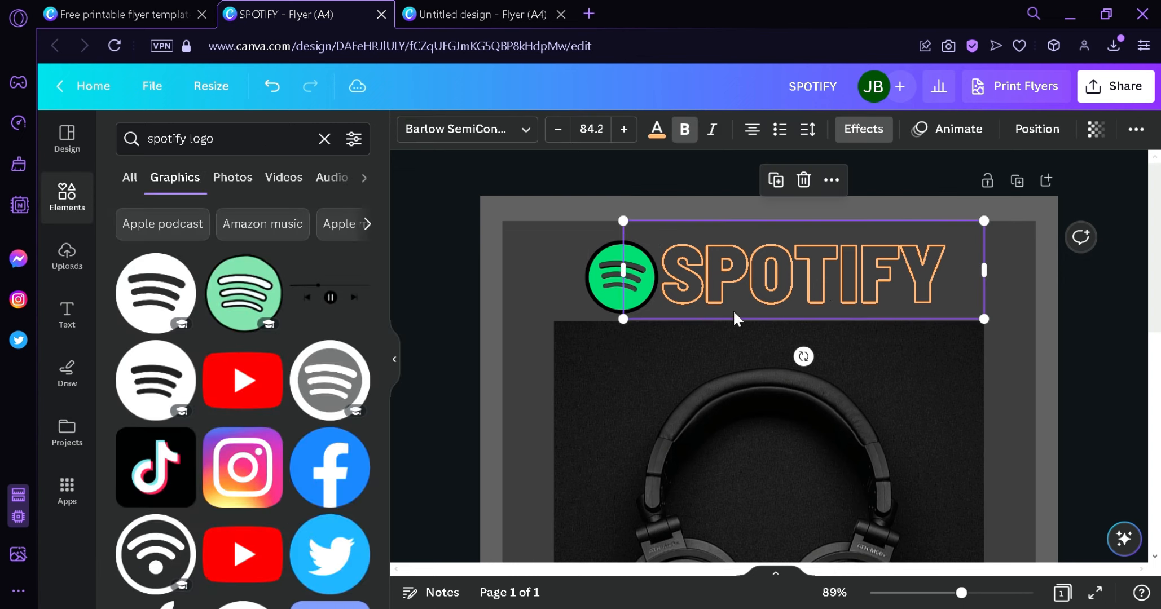
click(667, 137)
click(221, 228)
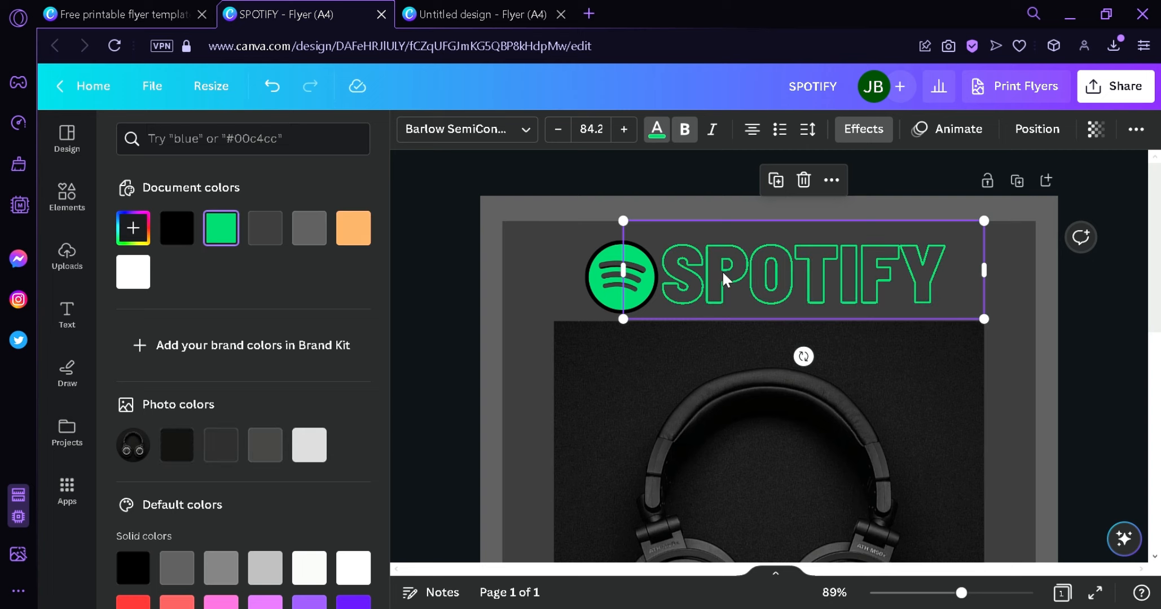
key(Escape)
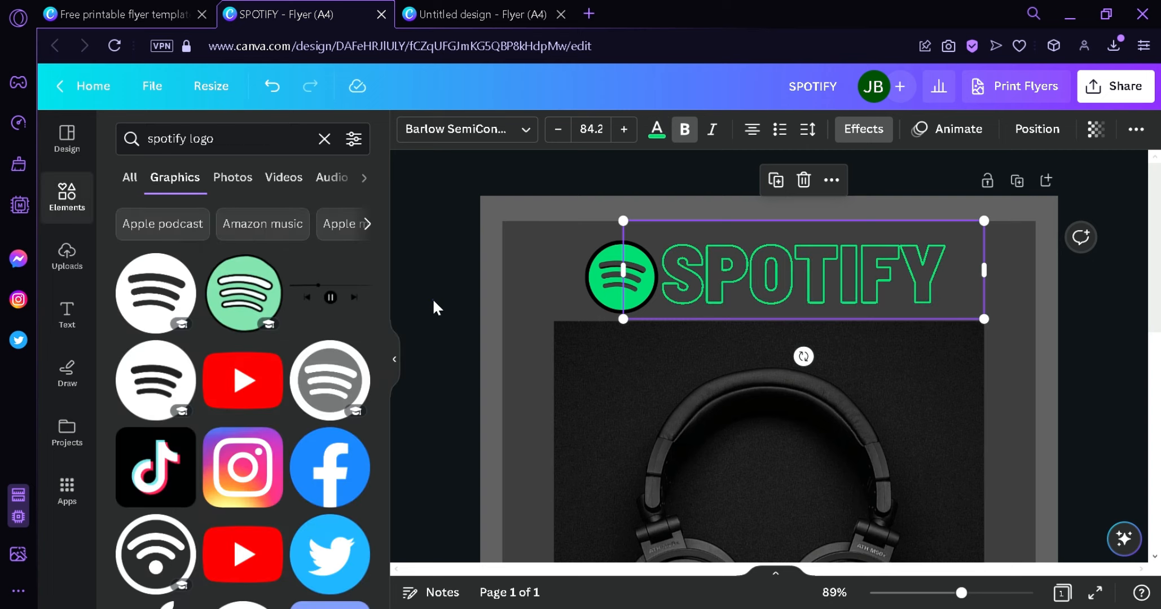
click(431, 297)
Duplicate the SPOTIFY title with a slight horizontal offset from the original and color the copy black.
scroll(936, 346, down, 5)
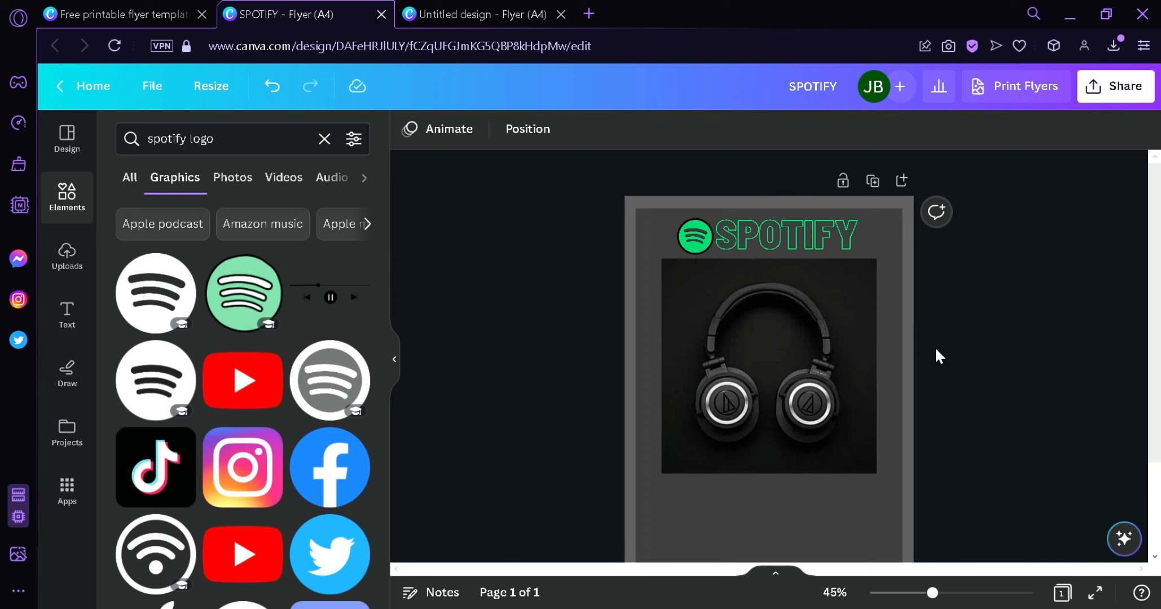
scroll(935, 347, up, 5)
scroll(914, 348, up, 5)
click(777, 348)
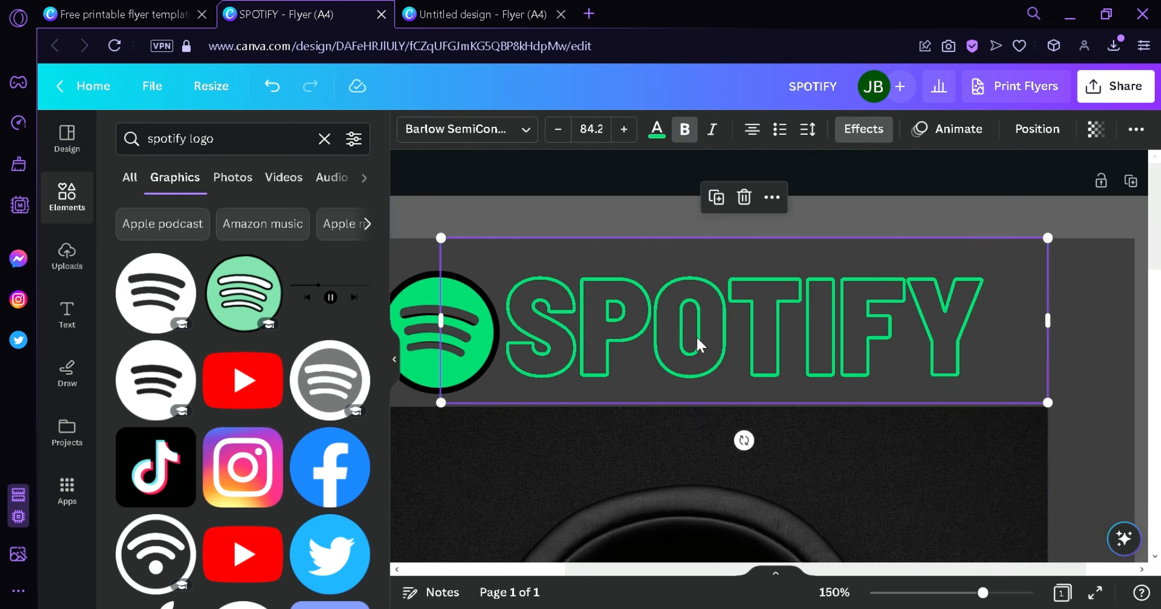
drag(705, 342, 710, 348)
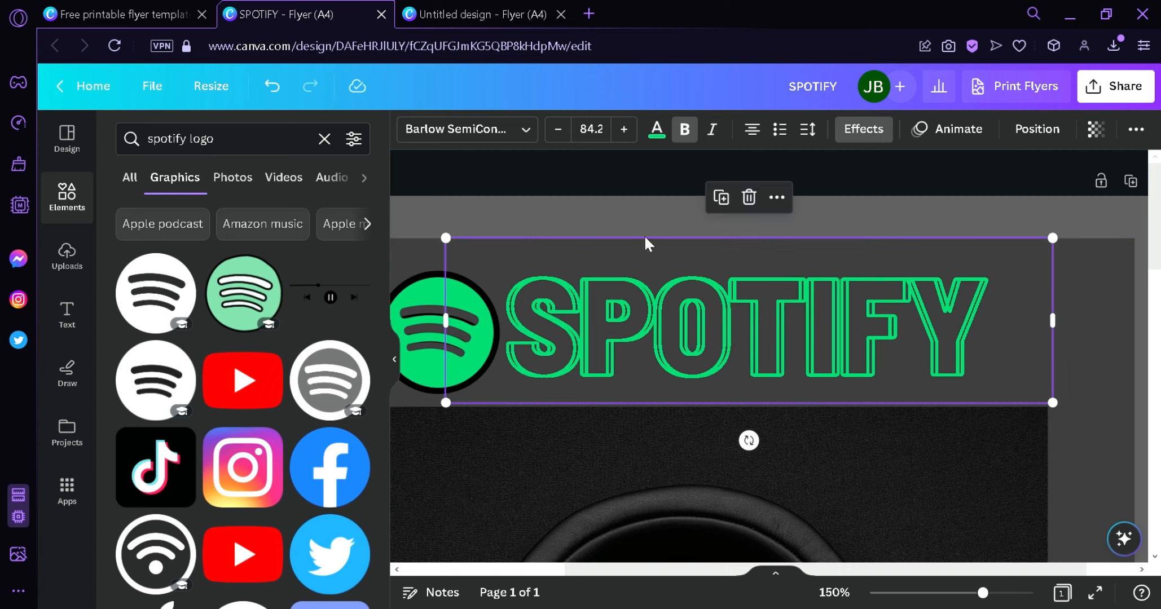
click(657, 129)
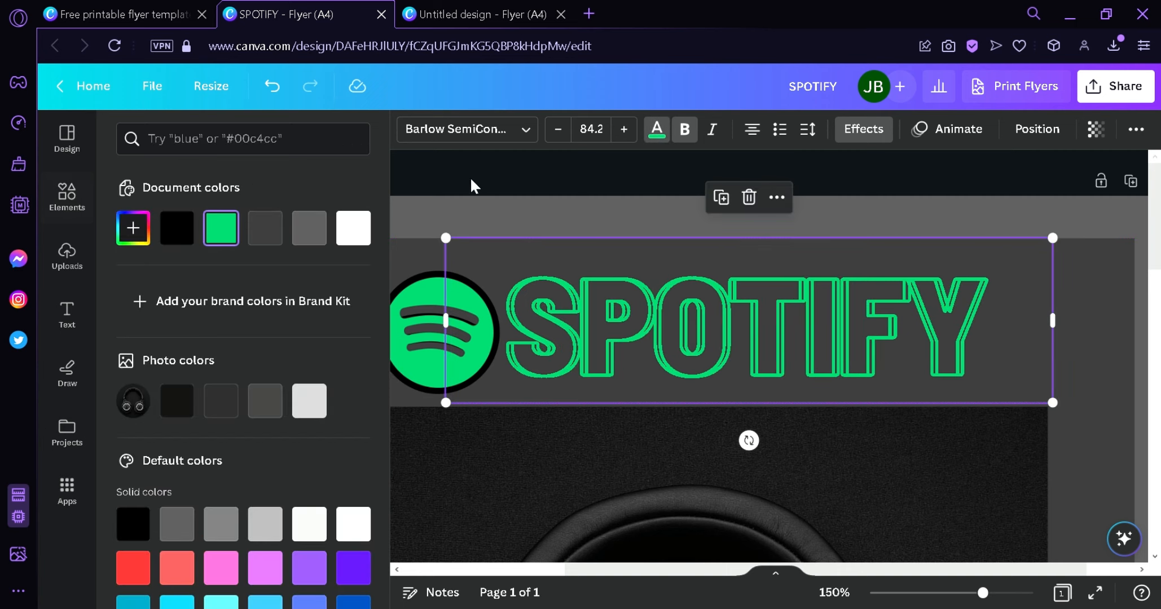
click(180, 233)
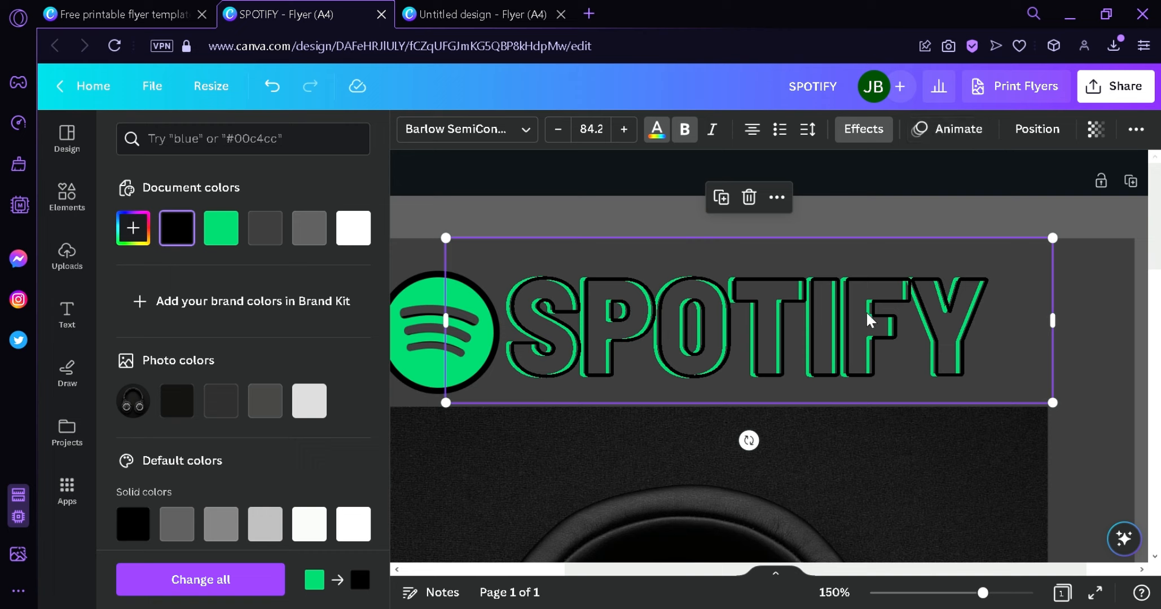
Send the black SPOTIFY copy backward so it sits behind the green title.
click(1019, 143)
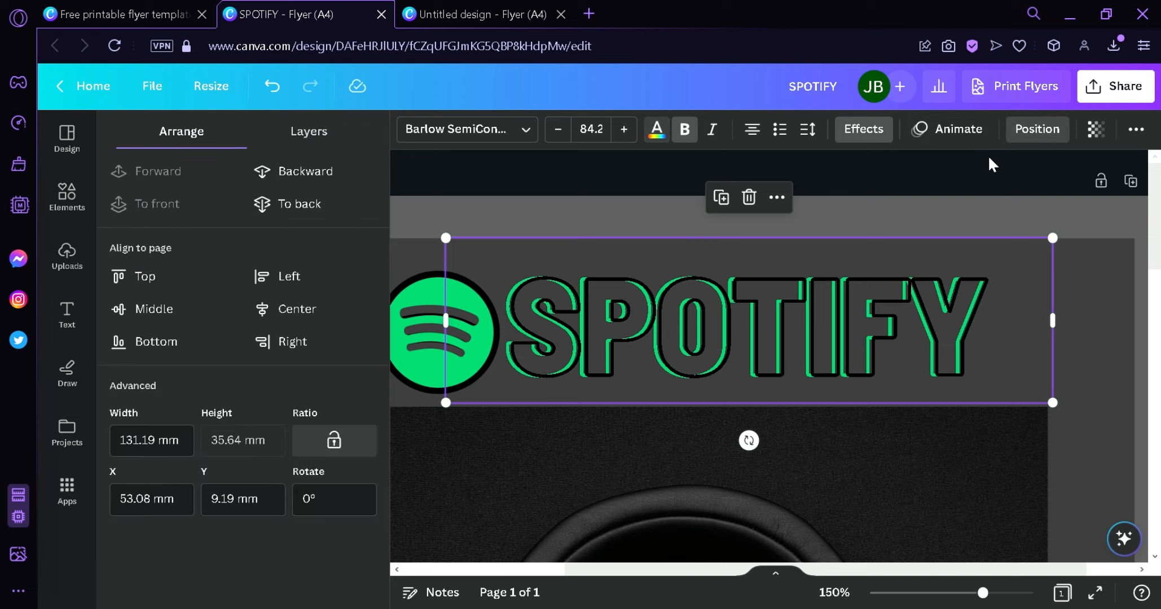
click(272, 179)
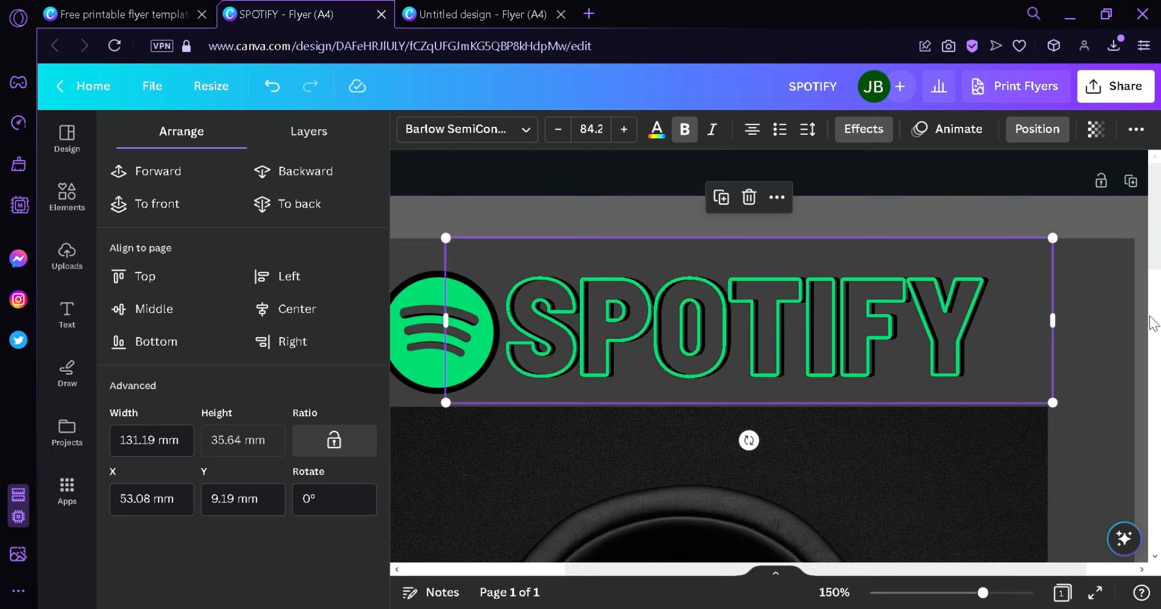
click(786, 337)
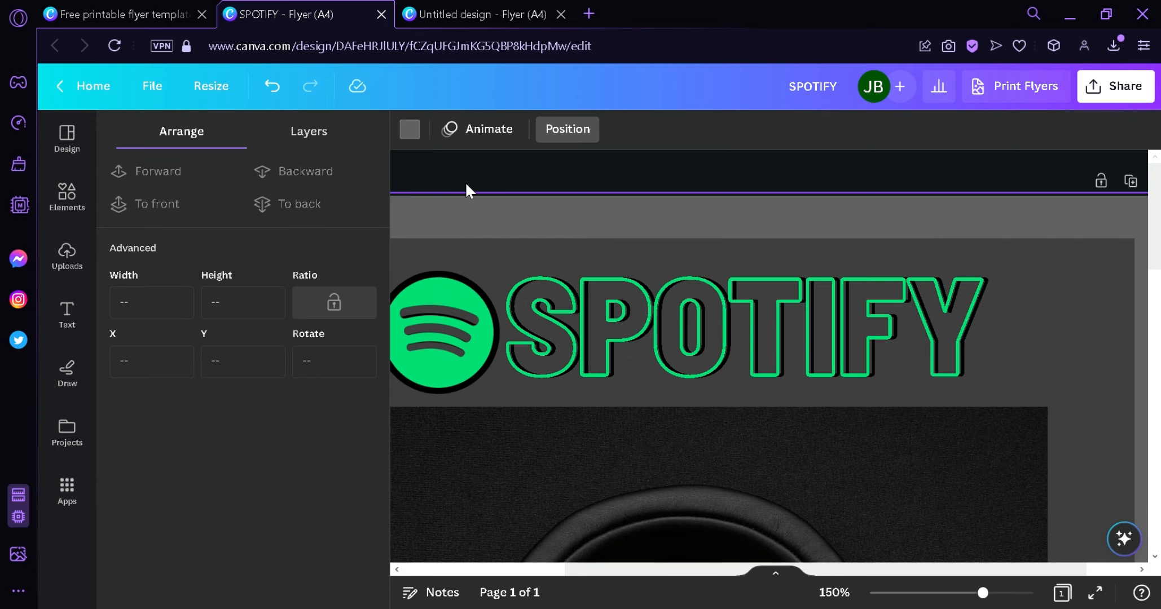
Add the music player controls graphic from the spotify logo results and center it just below the headphone photo.
scroll(466, 191, down, 5)
click(515, 313)
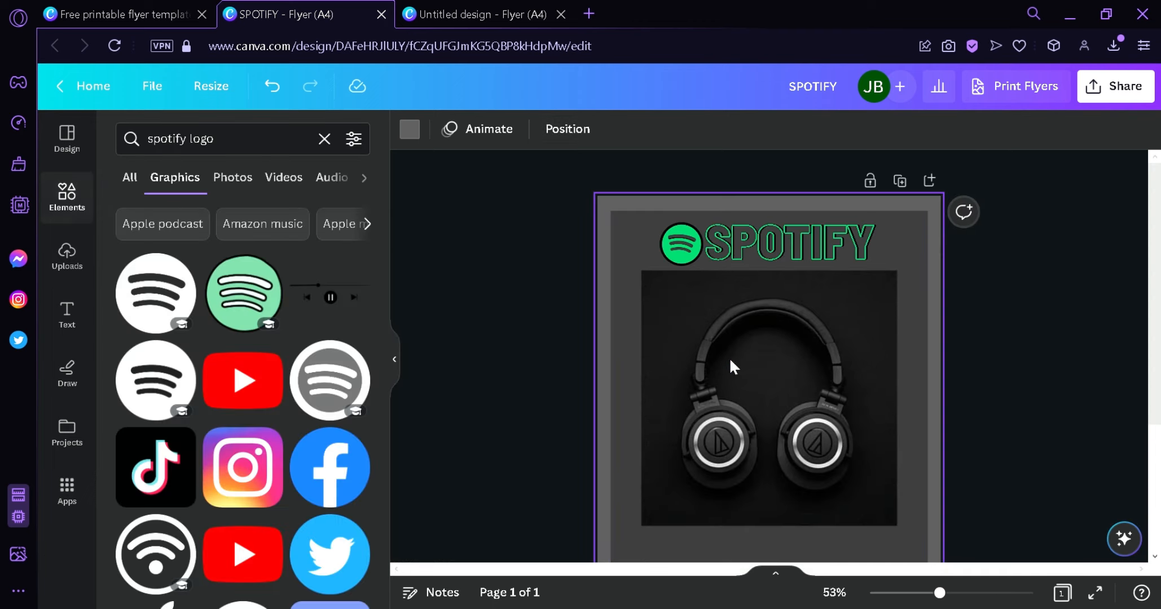
scroll(846, 383, down, 4)
scroll(962, 336, up, 1)
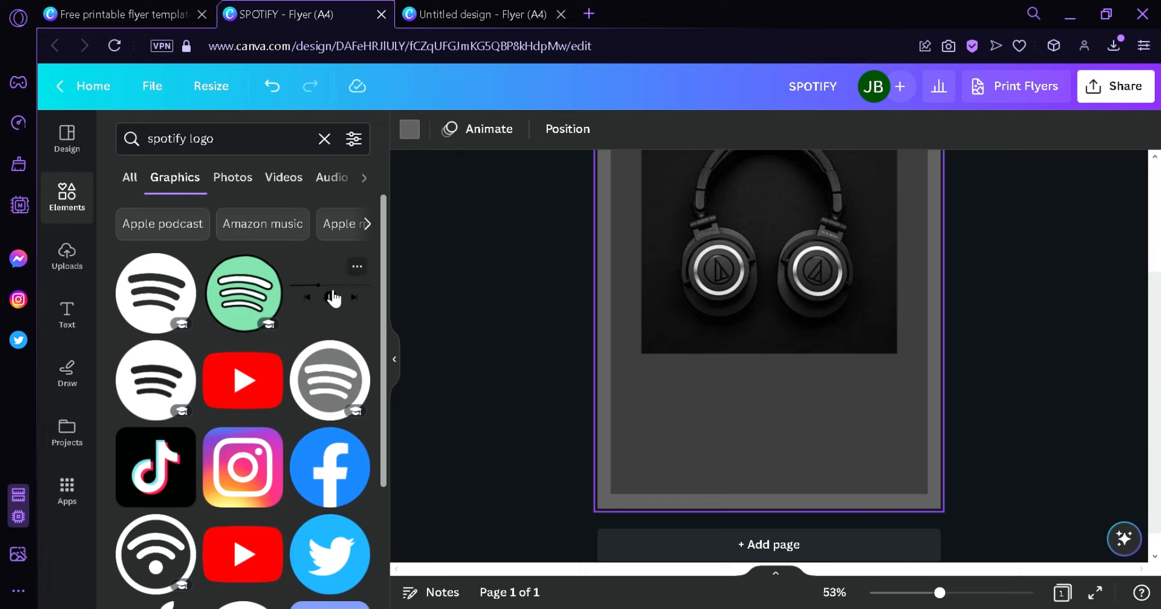
drag(334, 298, 688, 351)
drag(745, 399, 791, 396)
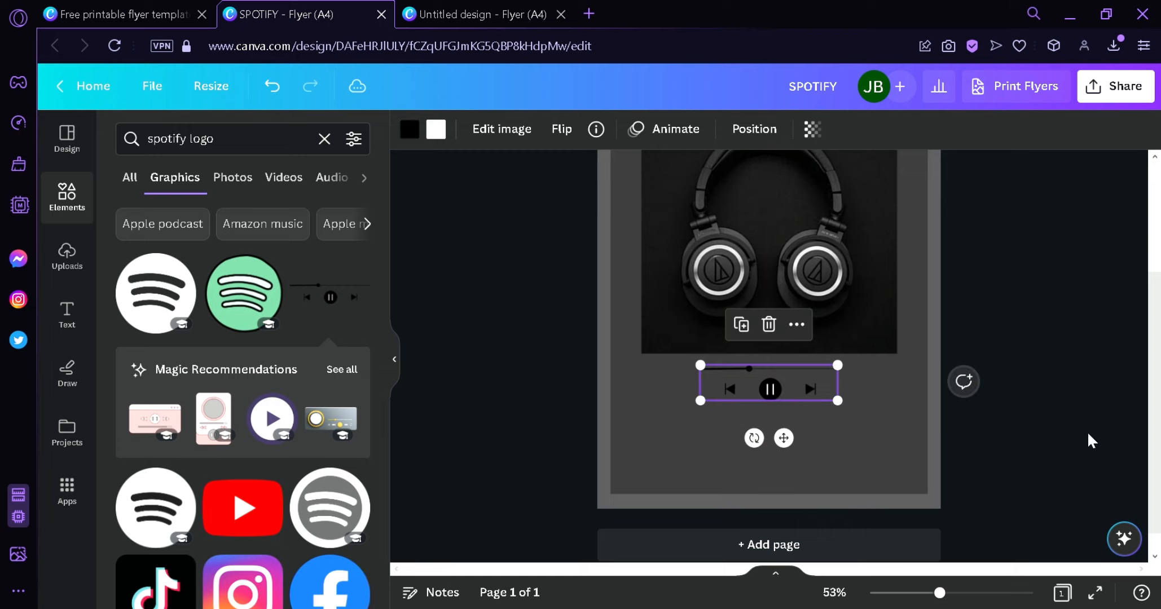
click(1049, 437)
scroll(1049, 437, up, 4)
scroll(1049, 437, down, 4)
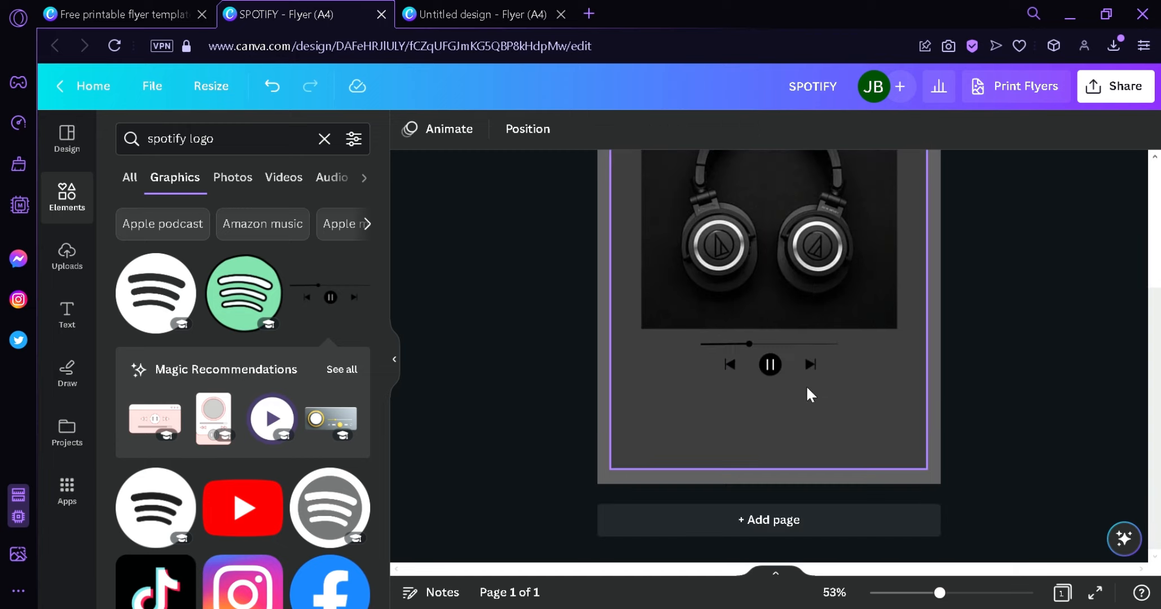
Recolor the player controls with the logo's green and make the pause bars black.
click(770, 365)
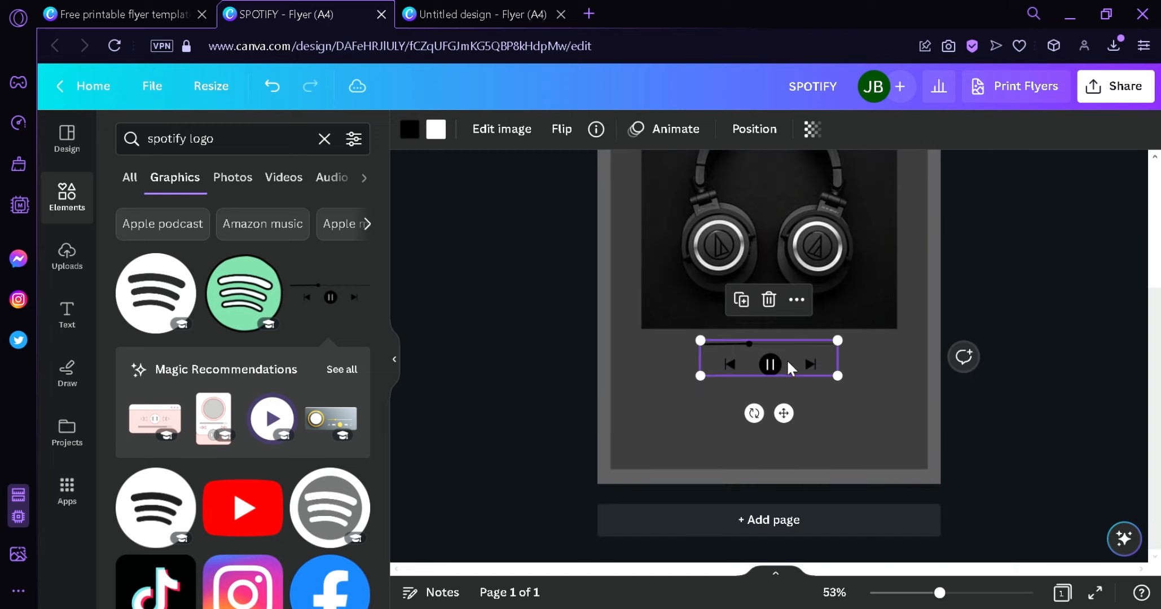
click(413, 130)
click(221, 228)
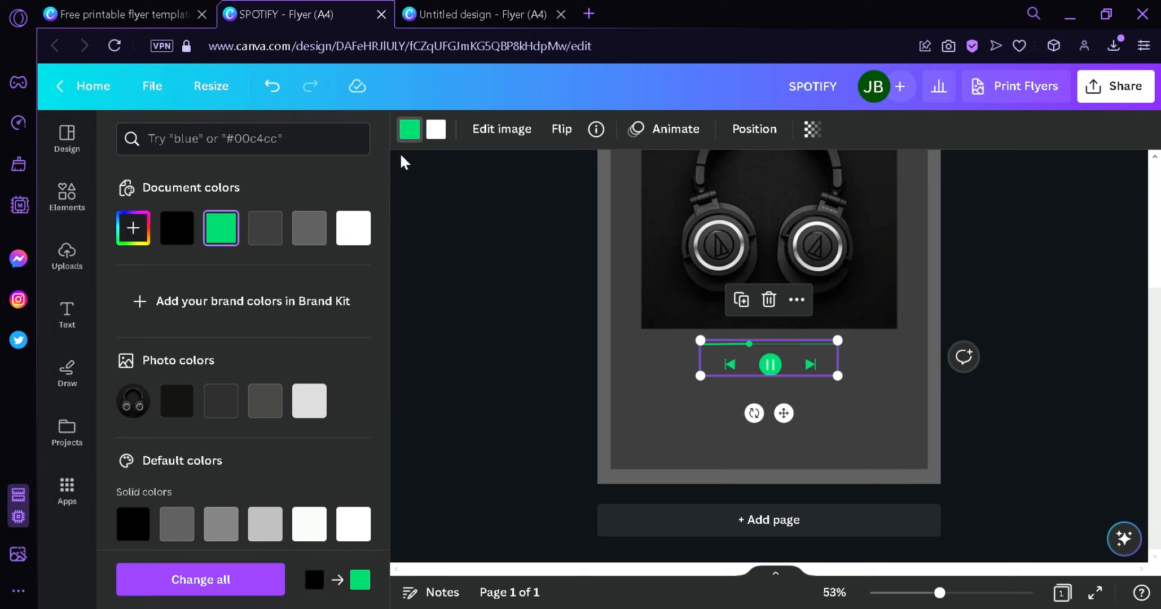
click(449, 141)
click(176, 229)
click(529, 301)
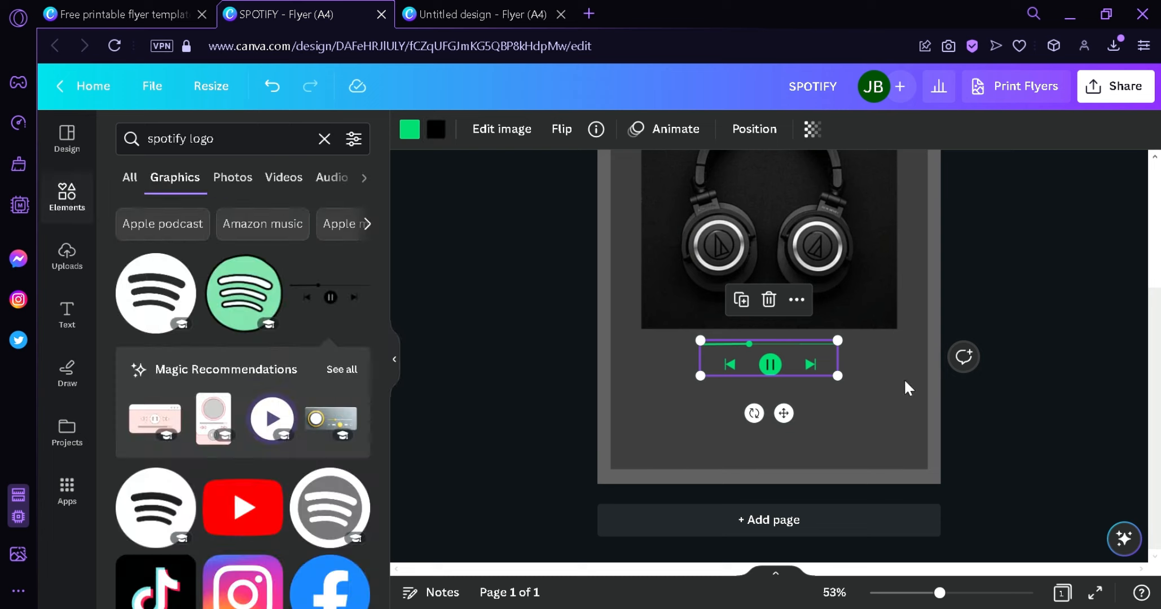
Review the flyer layout and browse the remaining spotify logo graphics for other player or music elements.
click(1077, 413)
scroll(1084, 406, up, 3)
scroll(1088, 404, down, 3)
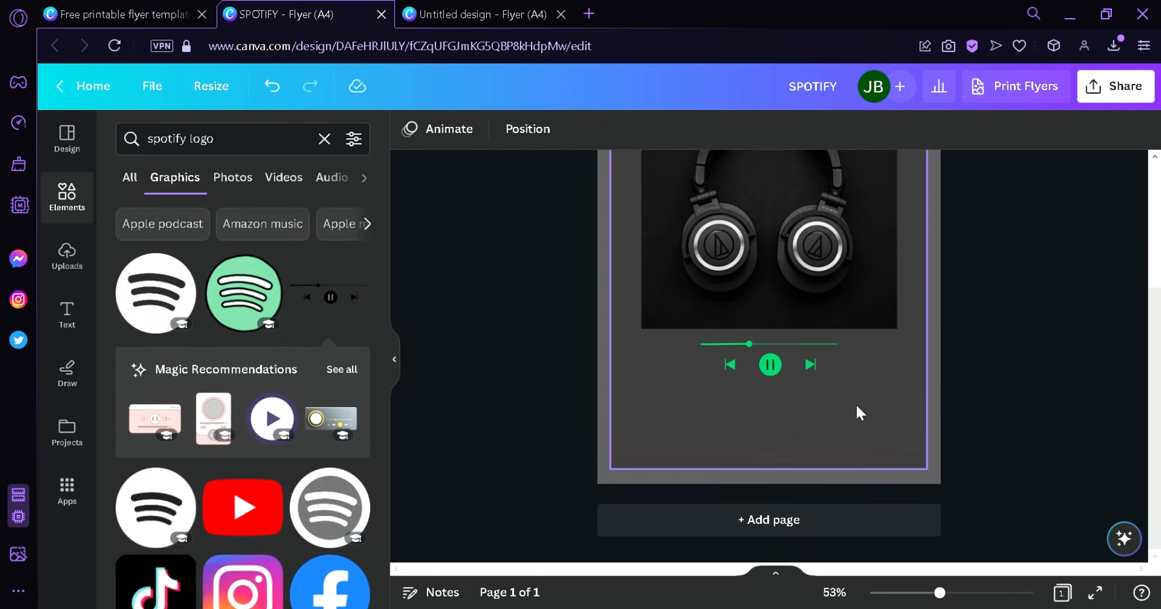
scroll(316, 372, down, 5)
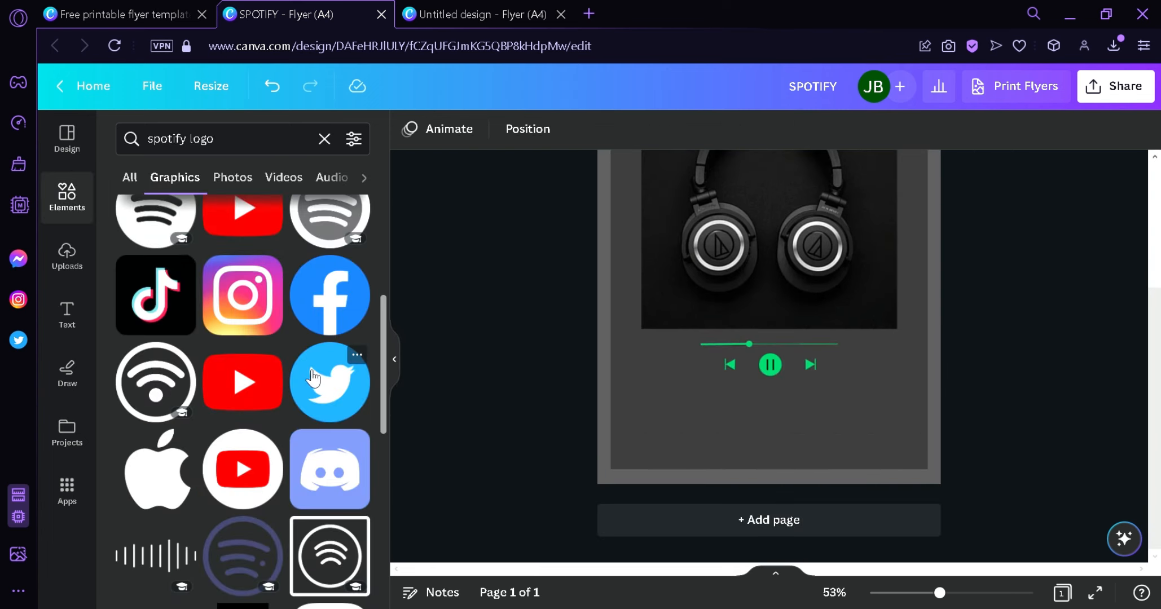
scroll(308, 372, down, 3)
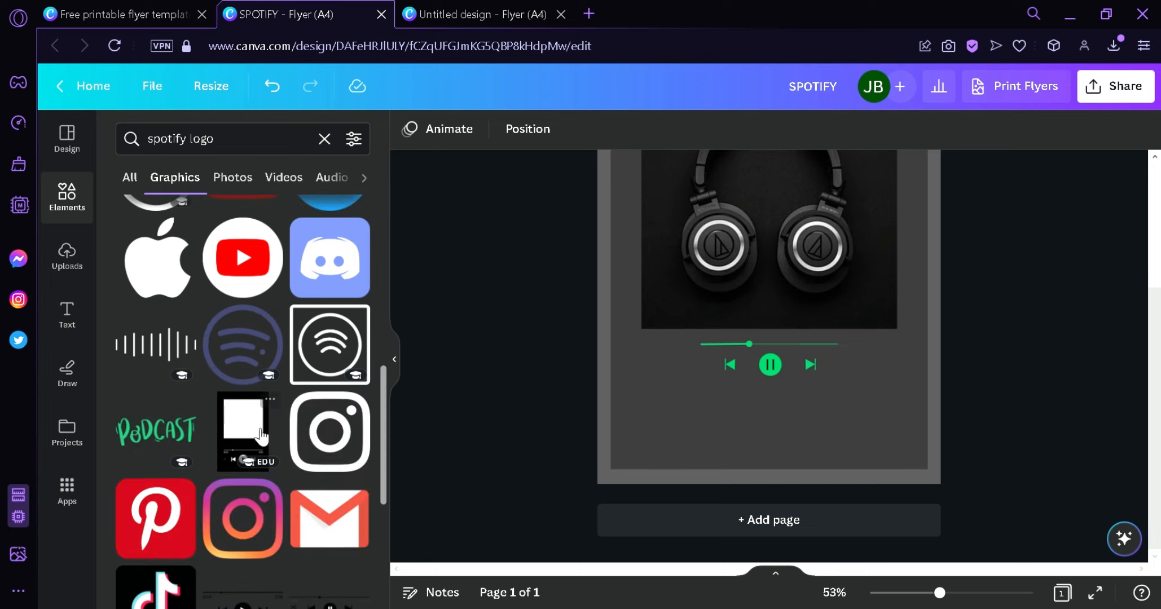
scroll(345, 406, down, 3)
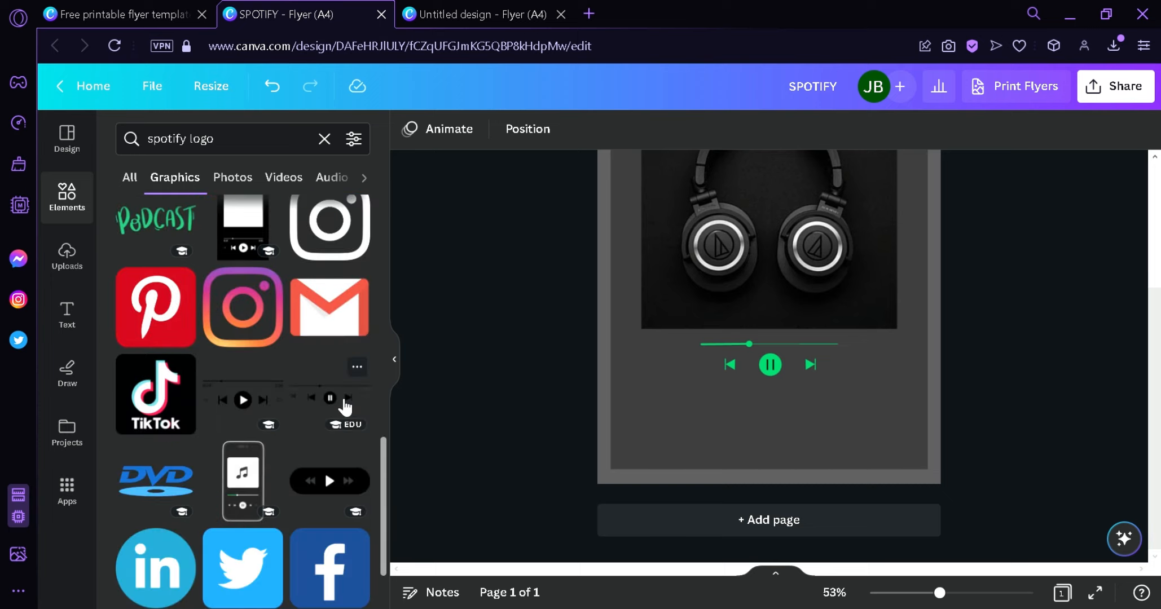
scroll(1095, 461, up, 3)
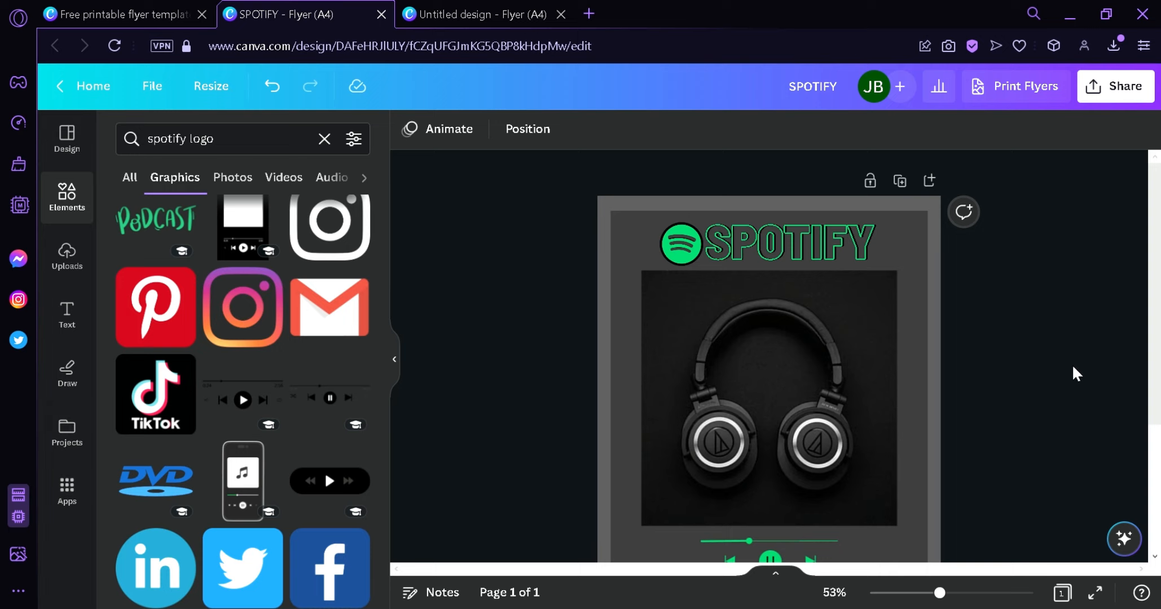
scroll(1157, 361, down, 1)
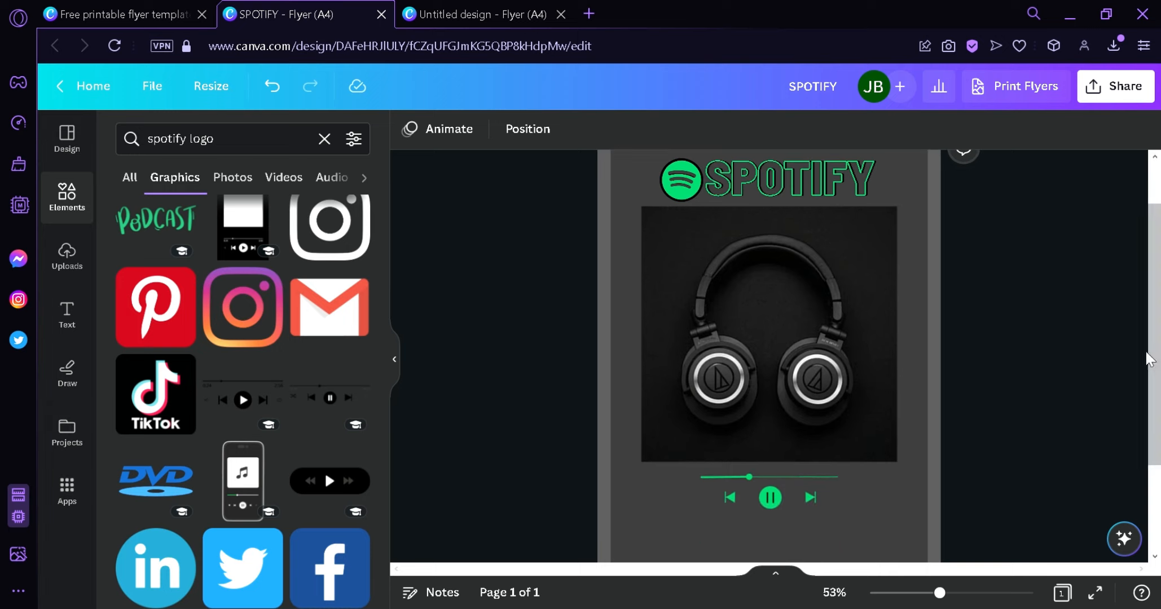
Insert the GRAPHIC DESIGN FOR BEGINNERS text combination on the flyer and enlarge it.
click(67, 316)
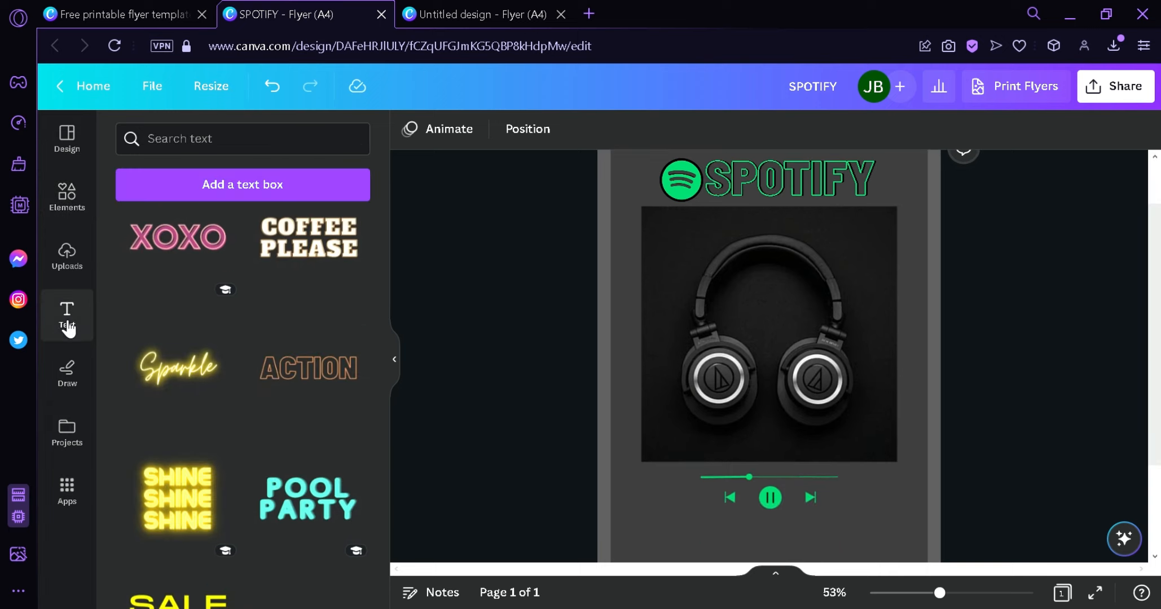
scroll(358, 376, down, 3)
scroll(339, 372, down, 15)
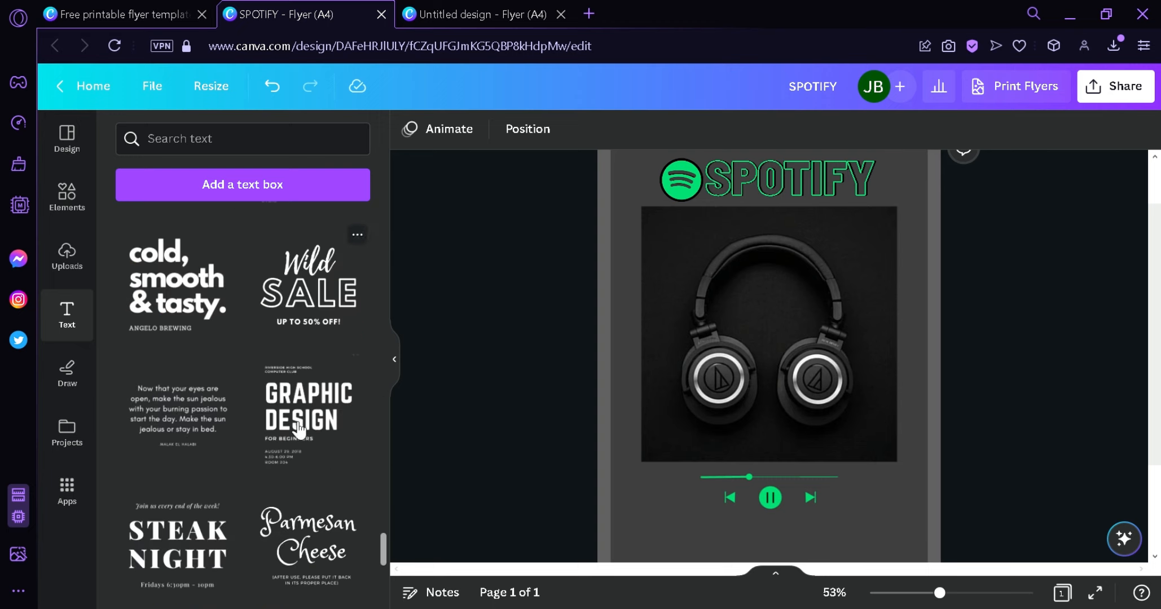
click(280, 451)
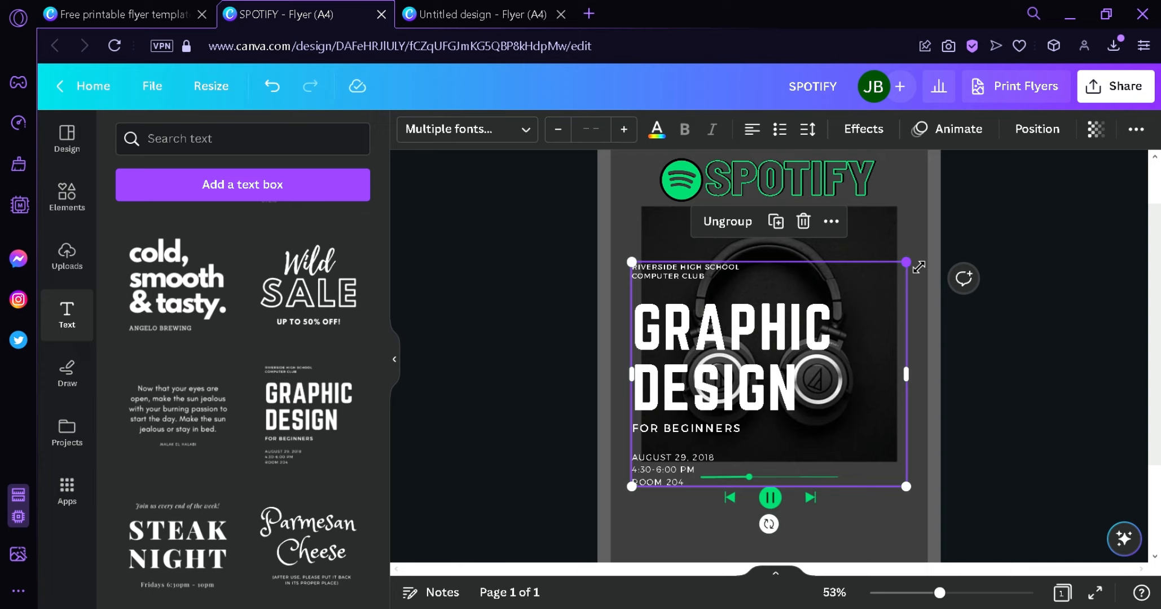
drag(912, 255, 1045, 163)
Move the GRAPHIC DESIGN text group to the flyer's lower left, partly past the page edge.
scroll(1086, 369, down, 2)
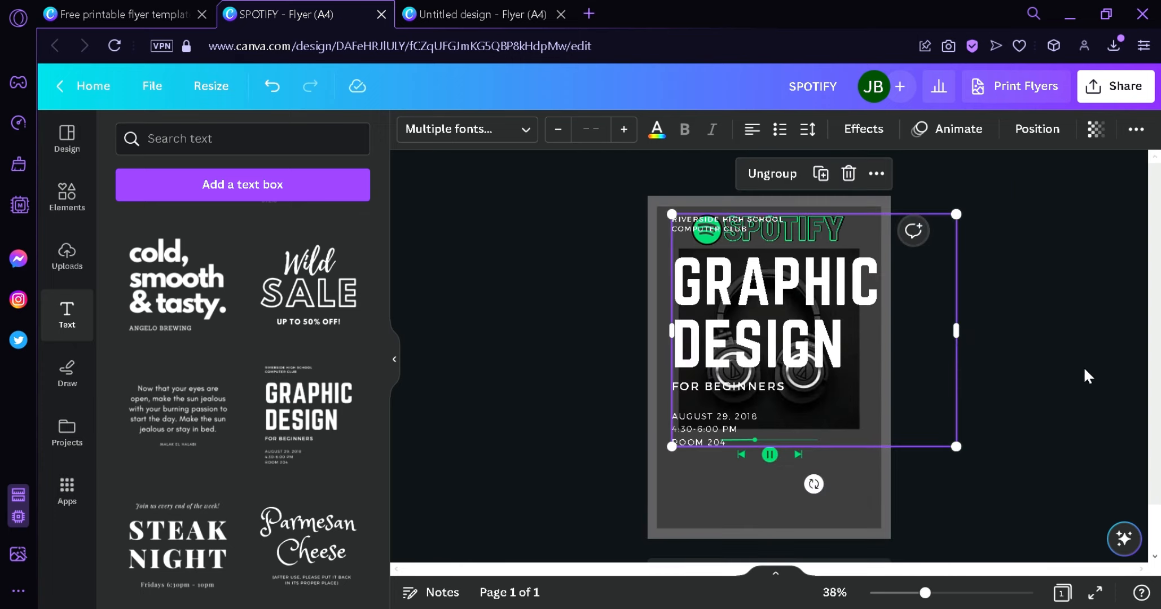
drag(830, 346, 840, 342)
click(985, 431)
click(734, 307)
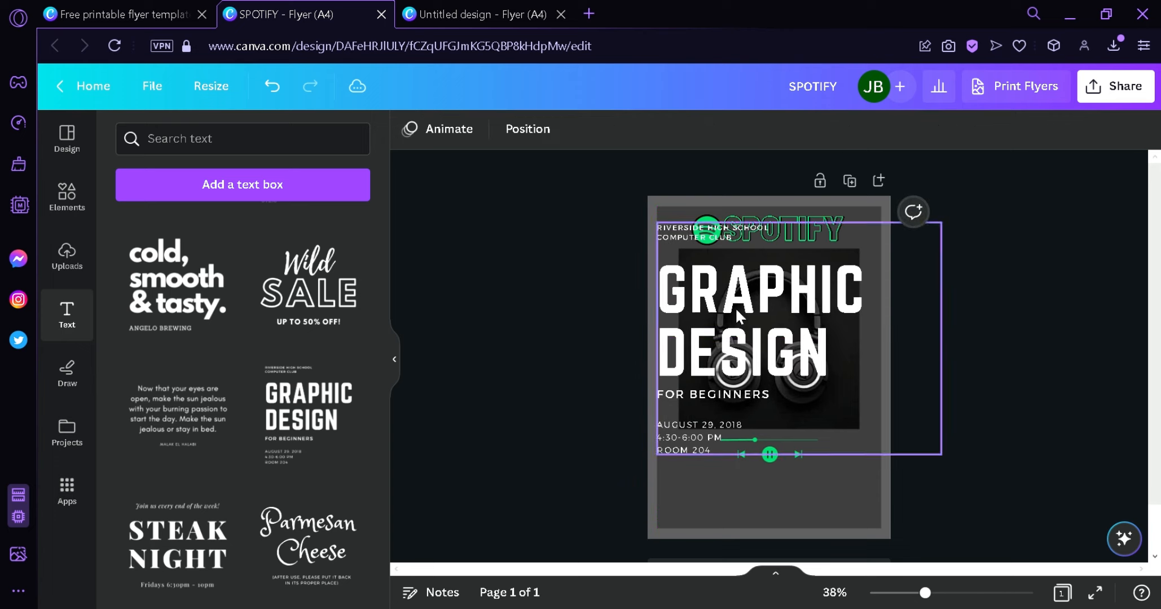
drag(735, 309, 633, 468)
Select the player controls, headphone photo, Spotify logo and SPOTIFY title together and set their transparency to 60.
click(798, 450)
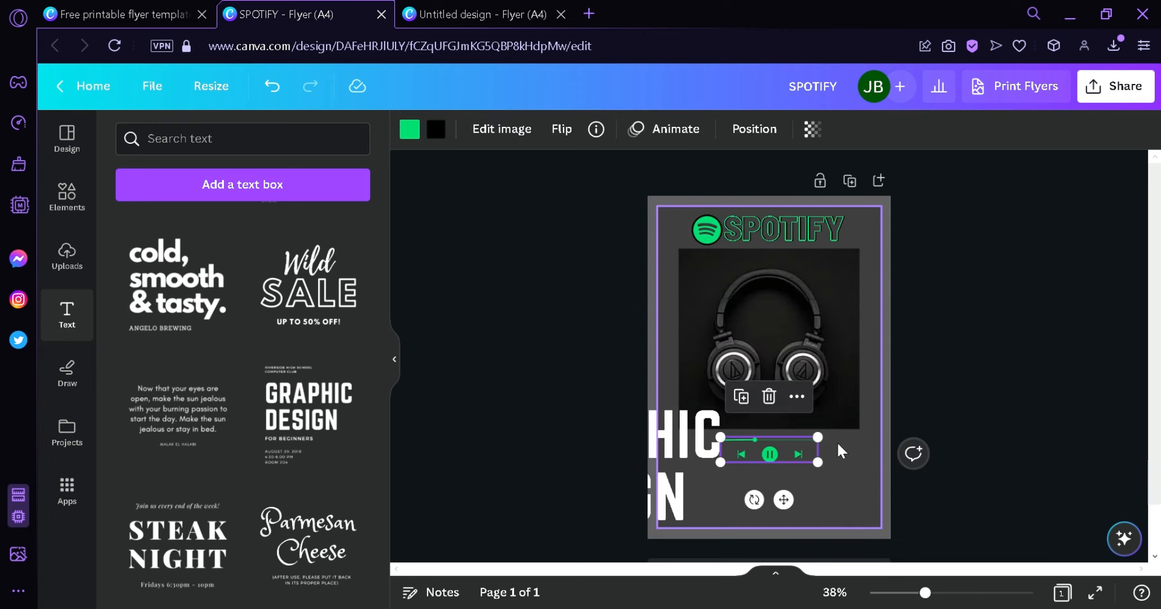
click(837, 441)
click(801, 449)
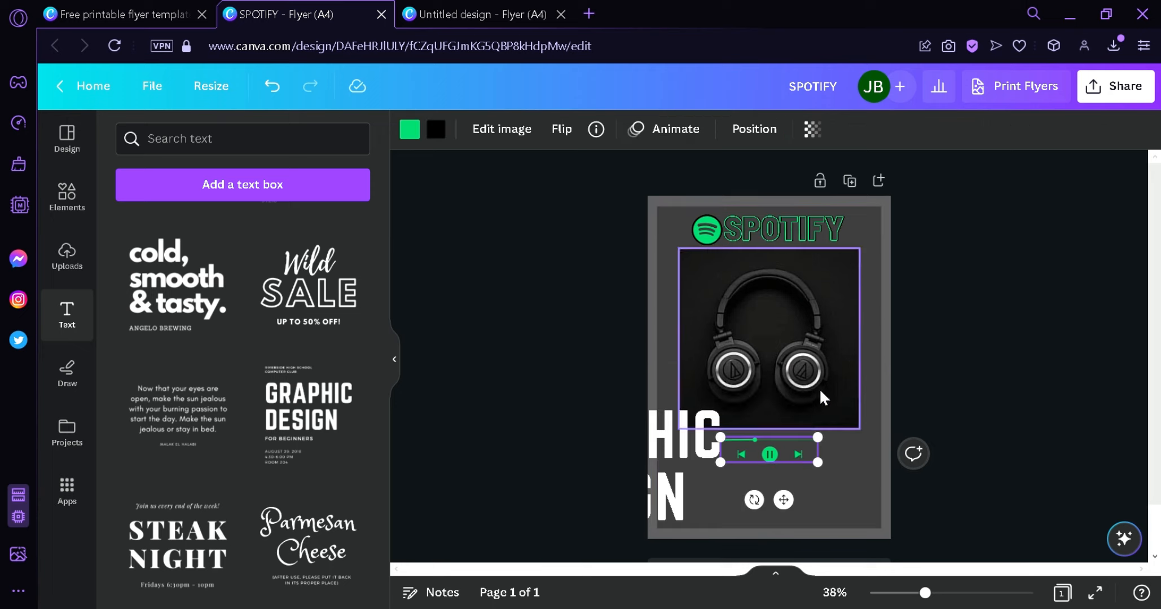
shift+click(832, 343)
shift+click(784, 237)
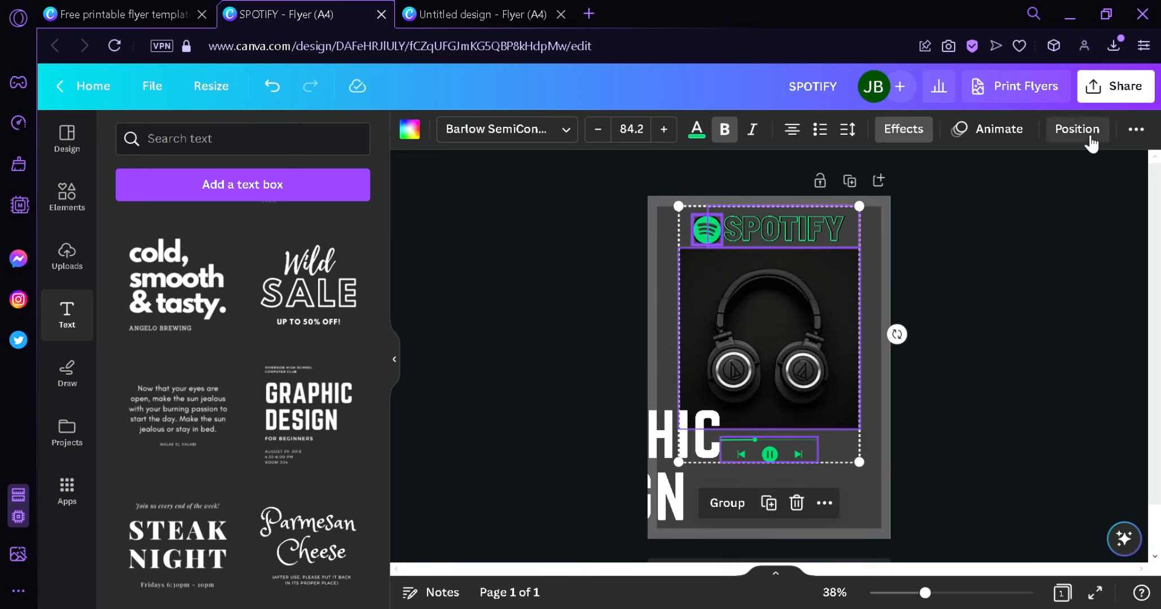
click(1136, 129)
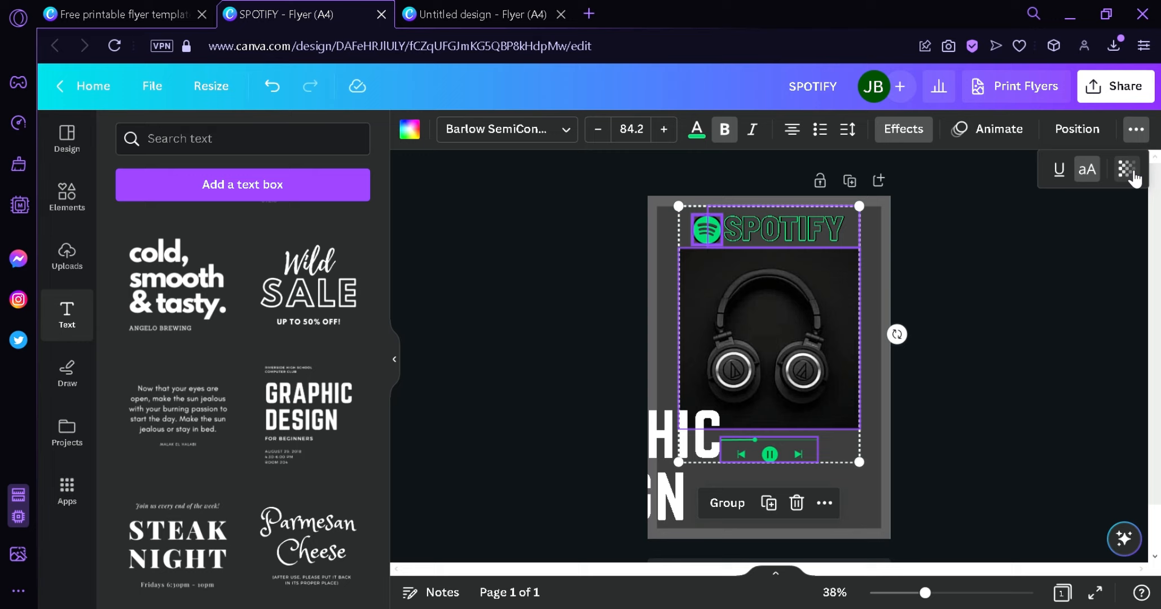
click(1127, 169)
drag(1113, 241, 1072, 244)
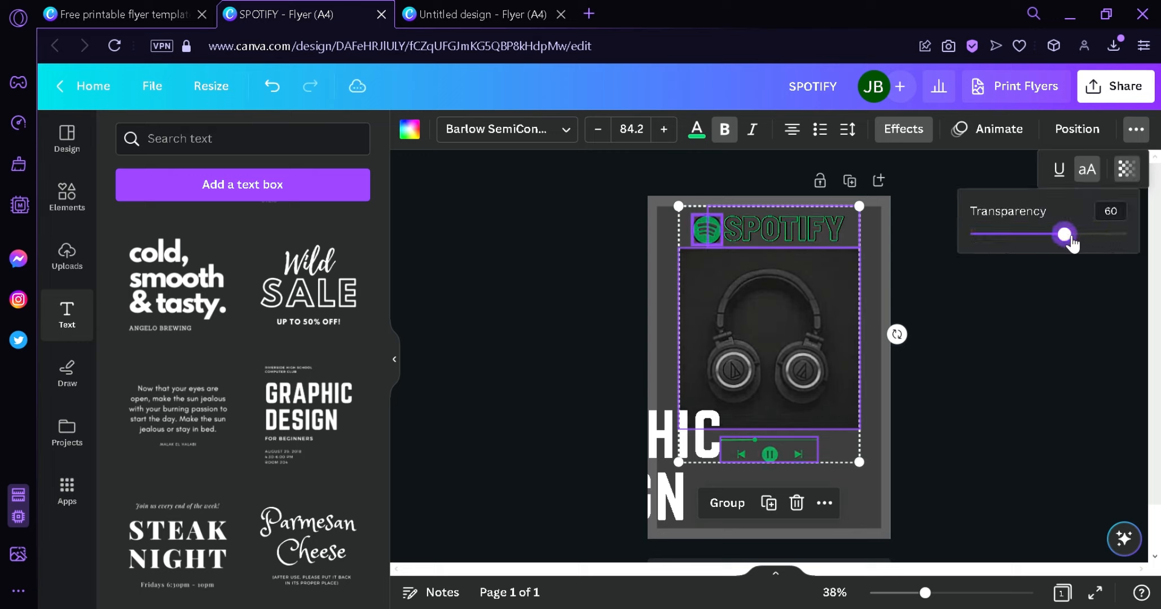
click(592, 304)
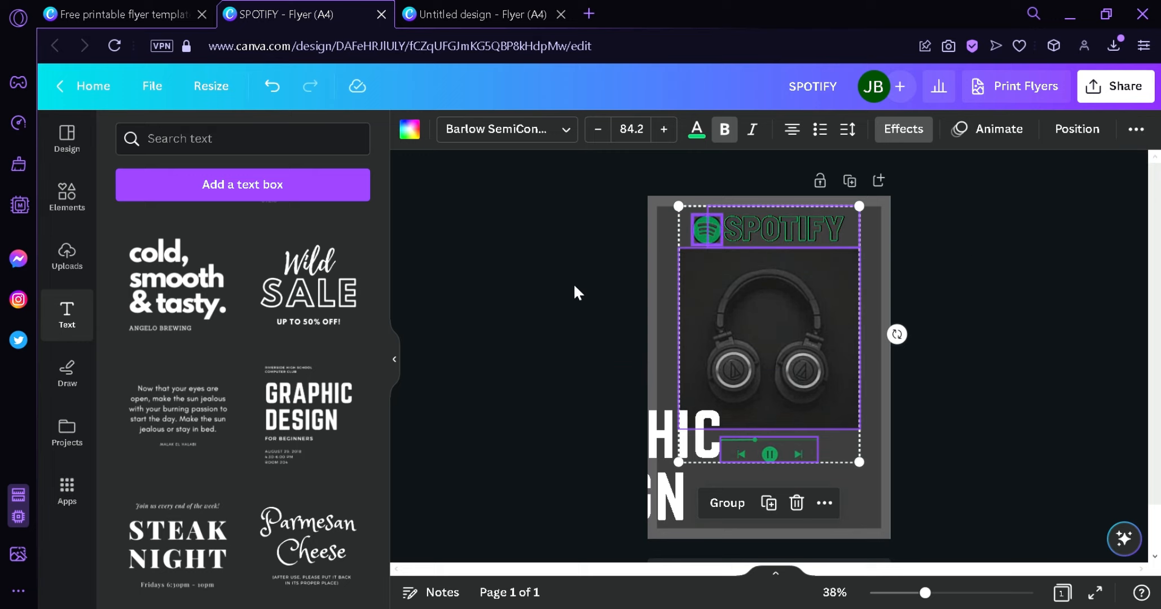
Search the elements for "a line box" and add a thin square outline graphic to the flyer.
click(70, 256)
click(66, 196)
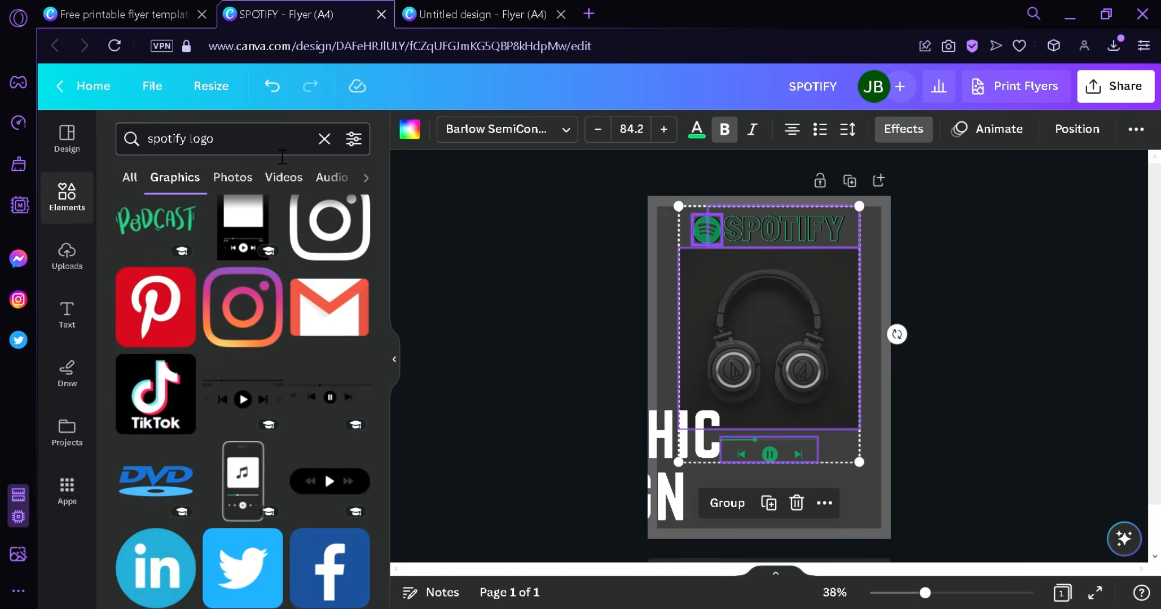
click(291, 147)
click(325, 139)
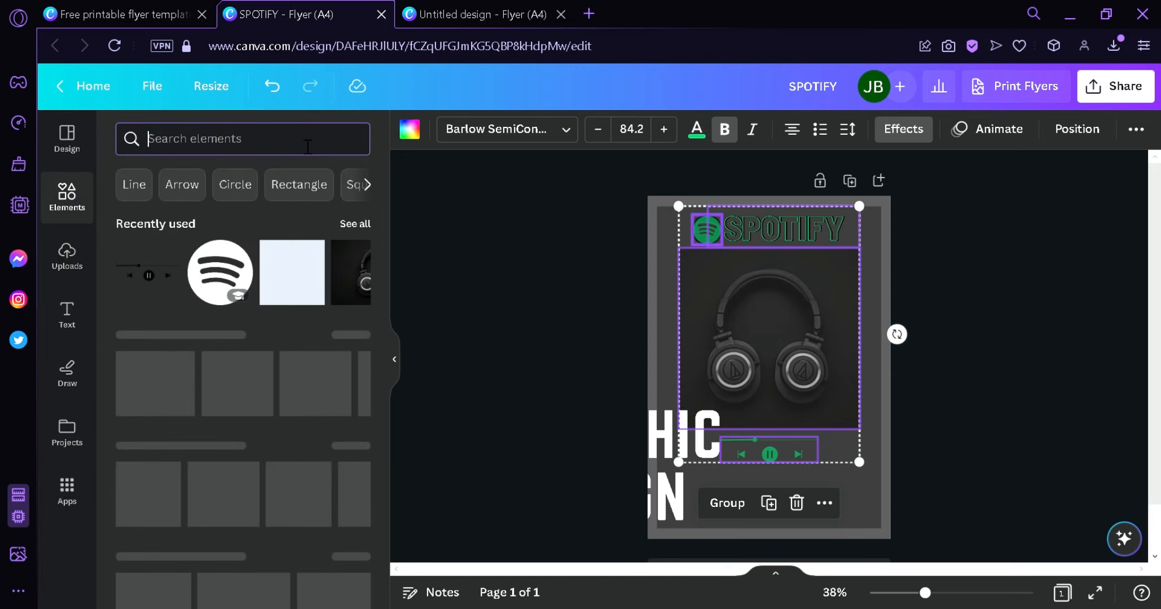
text(a line box)
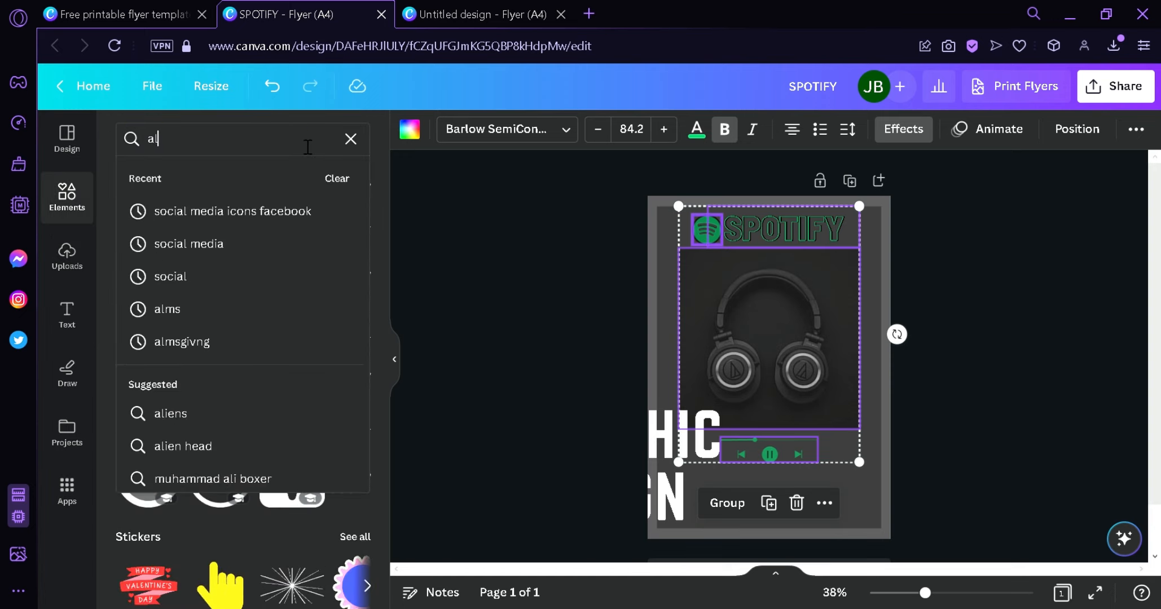
key(Return)
click(361, 263)
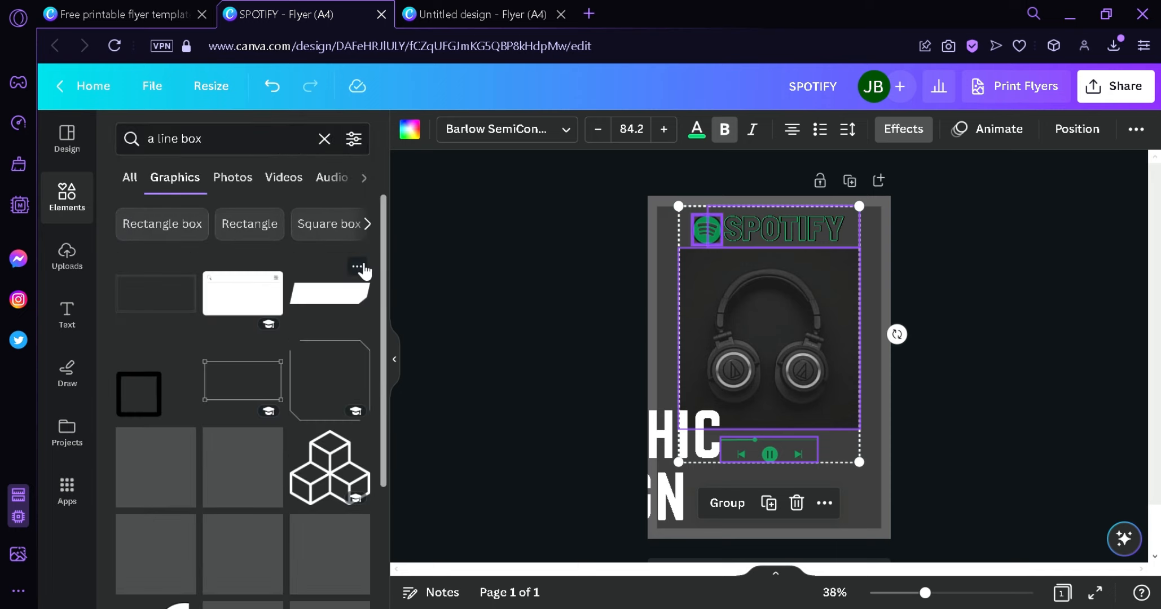
scroll(372, 411, down, 8)
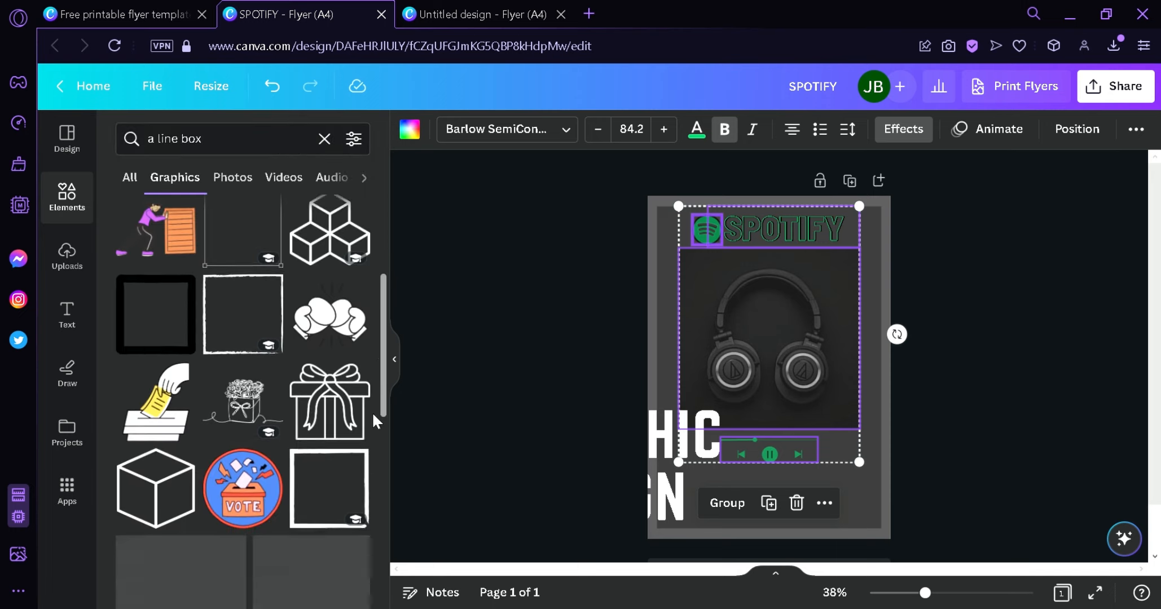
drag(361, 474, 366, 555)
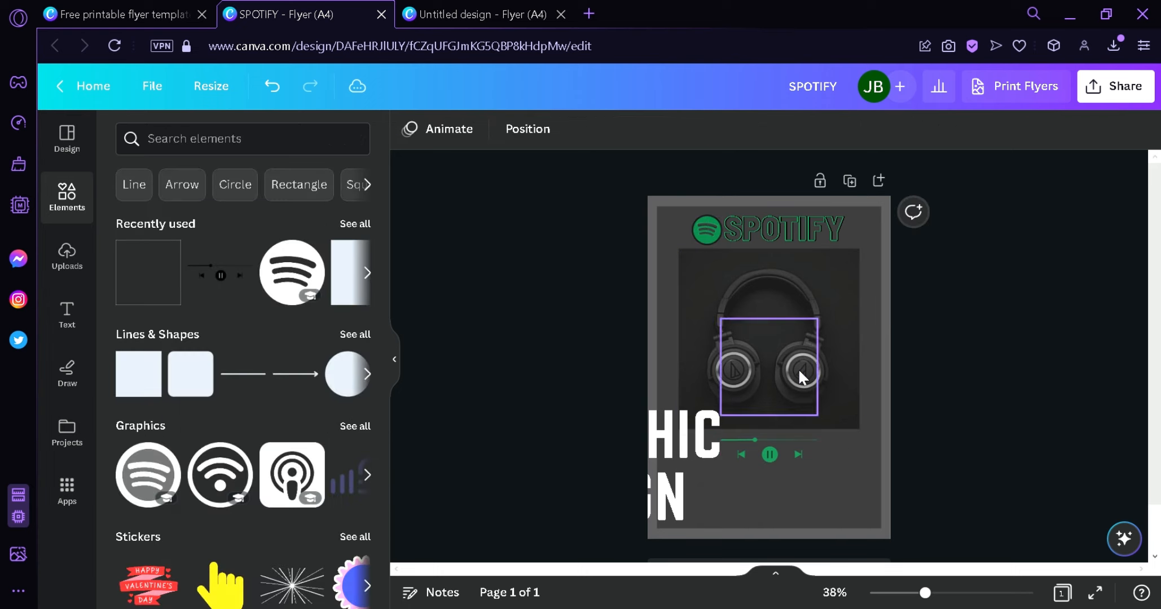
Fit the square outline graphic around the headphone photo and recolor it with the document's green.
drag(804, 344, 769, 286)
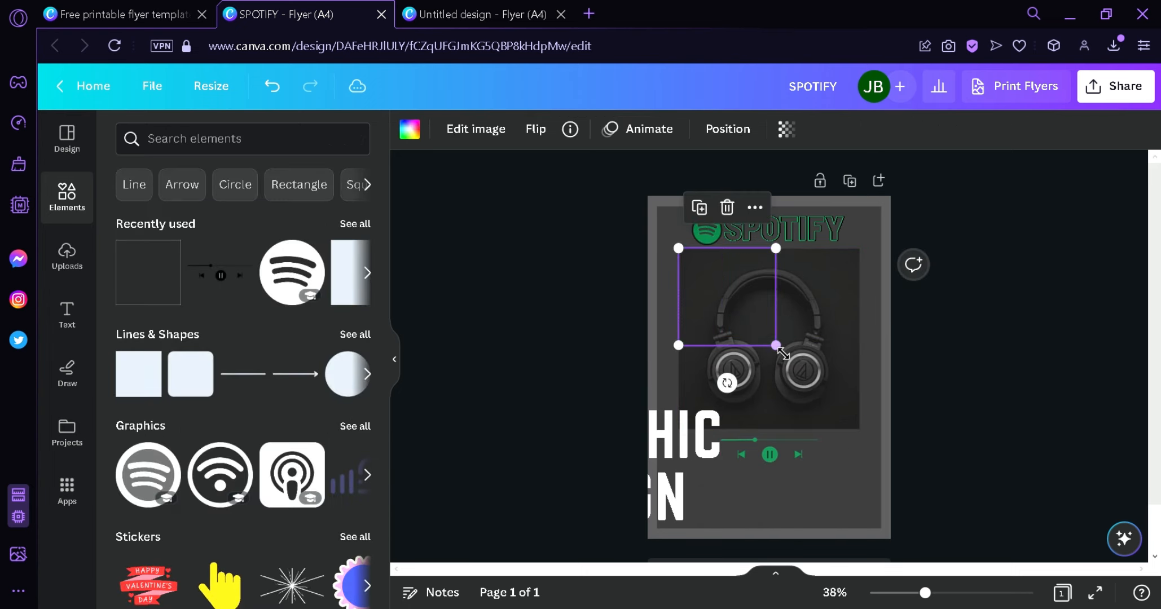
drag(776, 345, 860, 432)
click(409, 130)
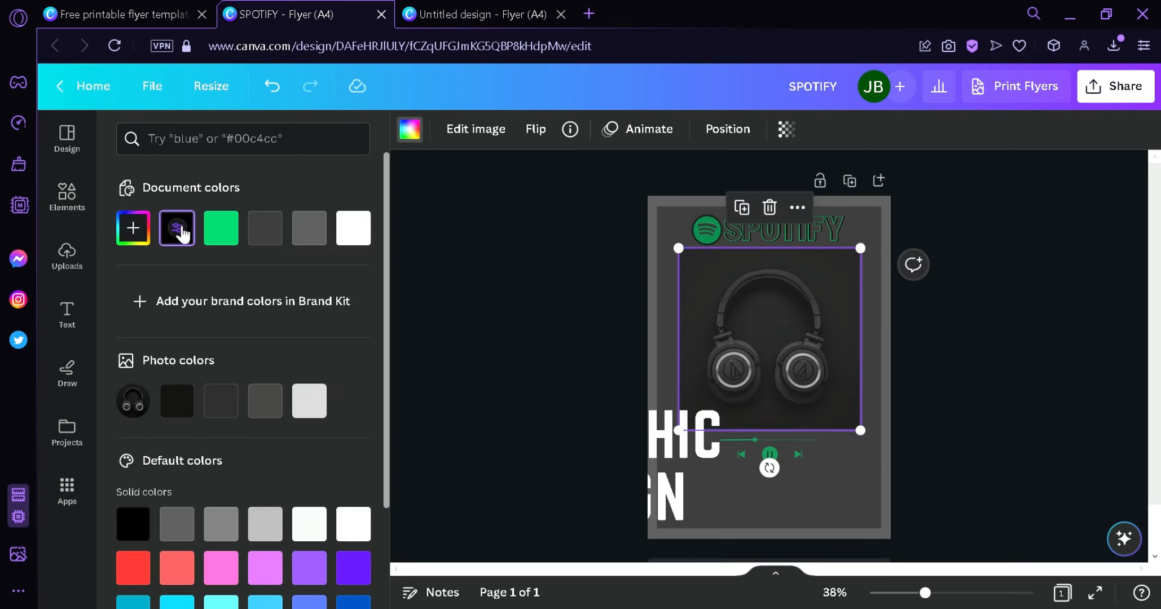
click(220, 228)
click(506, 291)
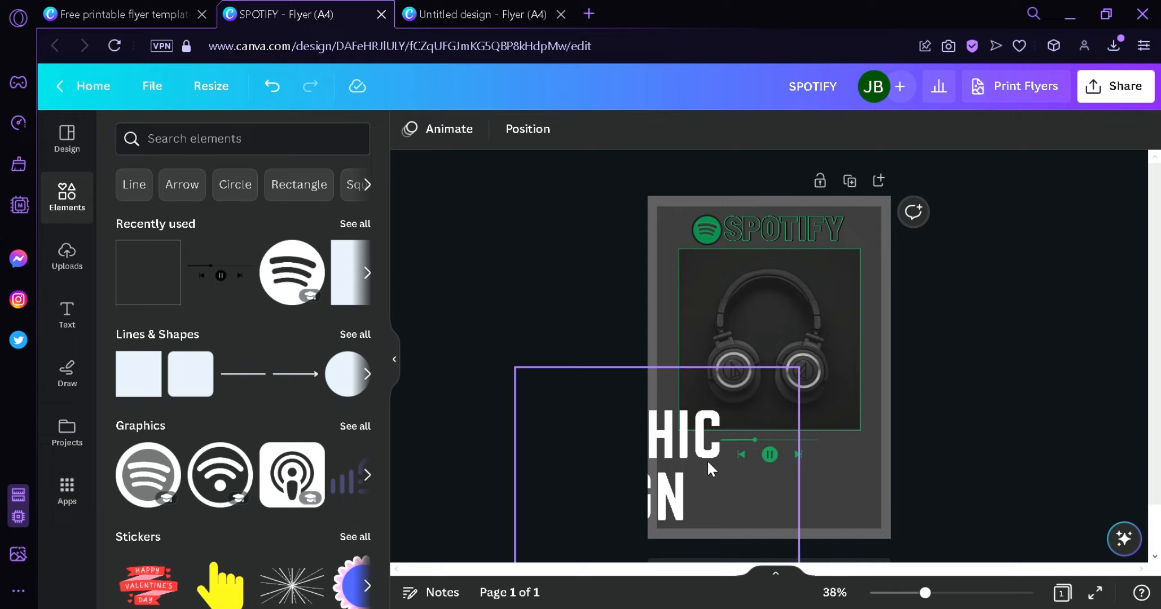
Move the GRAPHIC DESIGN text group over the headphone photo and shrink it to the photo frame's height, starting at its left edge.
drag(665, 484, 828, 369)
click(1009, 371)
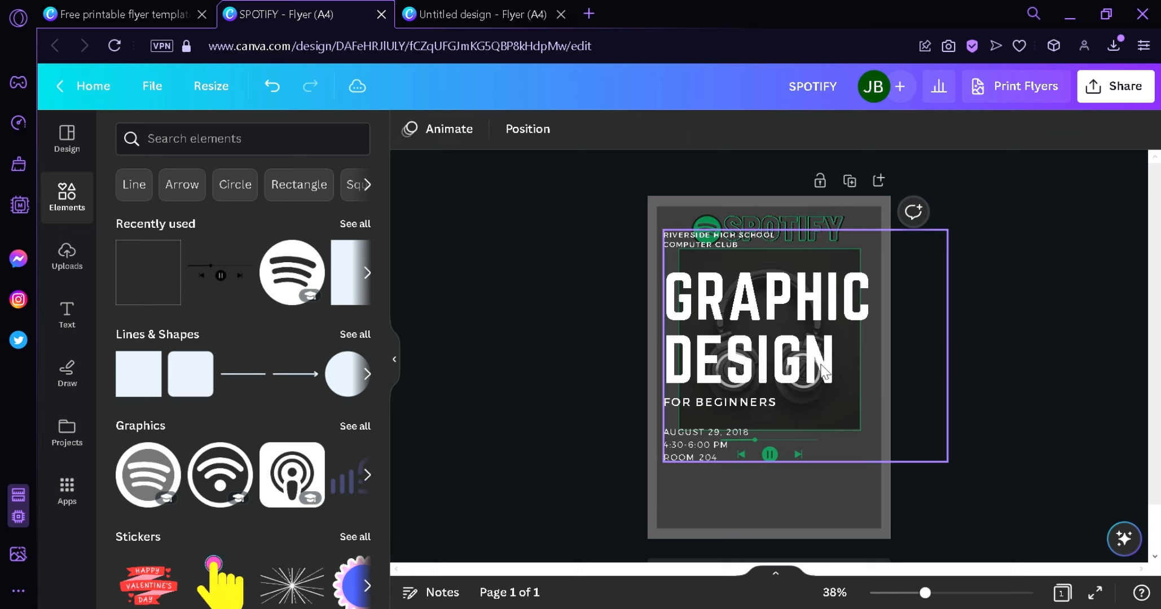
click(941, 235)
drag(953, 236, 898, 283)
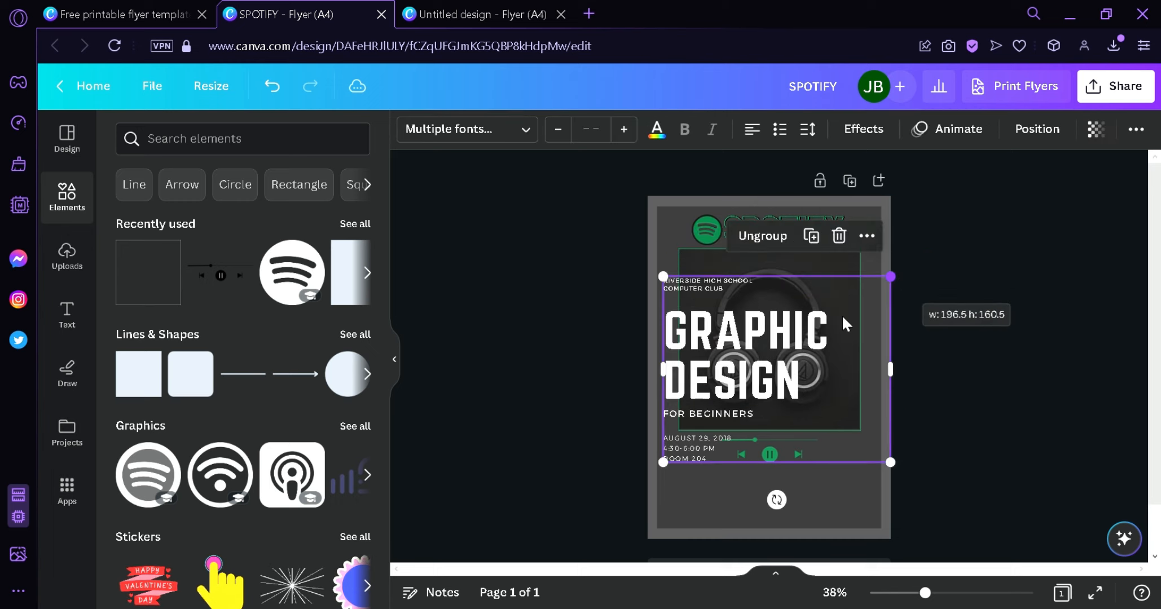
drag(767, 383, 782, 354)
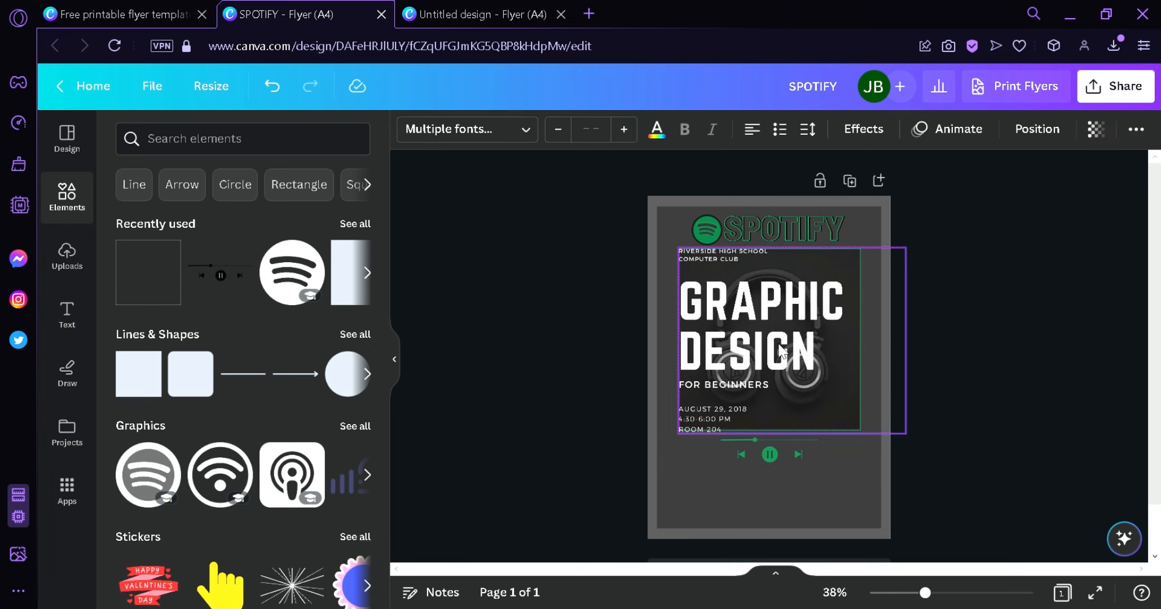
drag(917, 447, 907, 445)
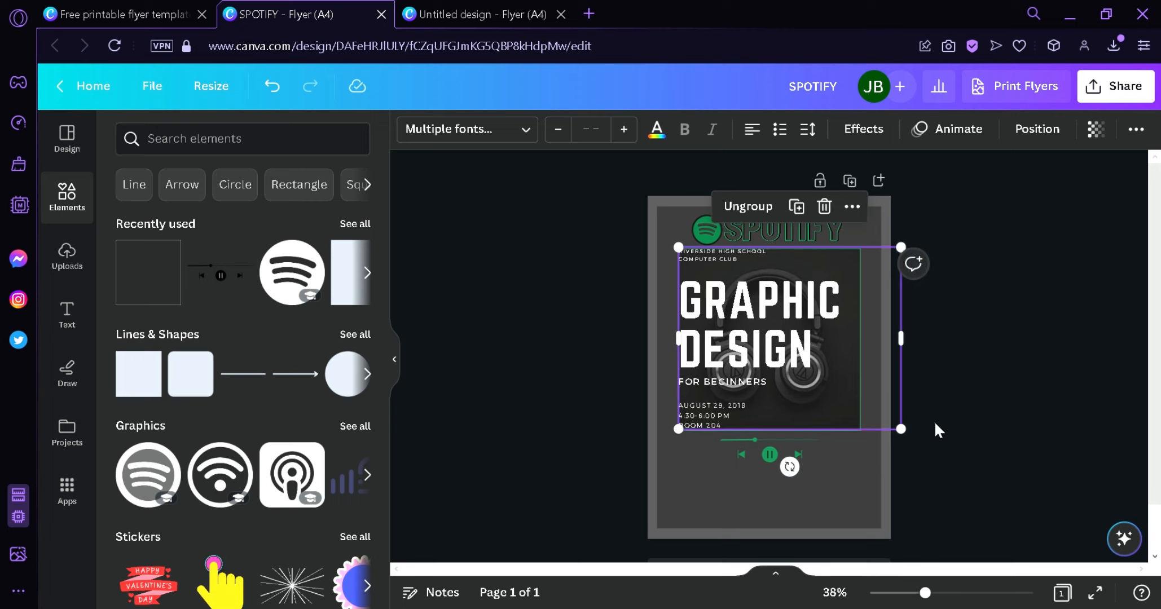
click(952, 449)
Enlarge the text group until its heading reaches size 156 and align it with the inner panel's left edge.
click(902, 418)
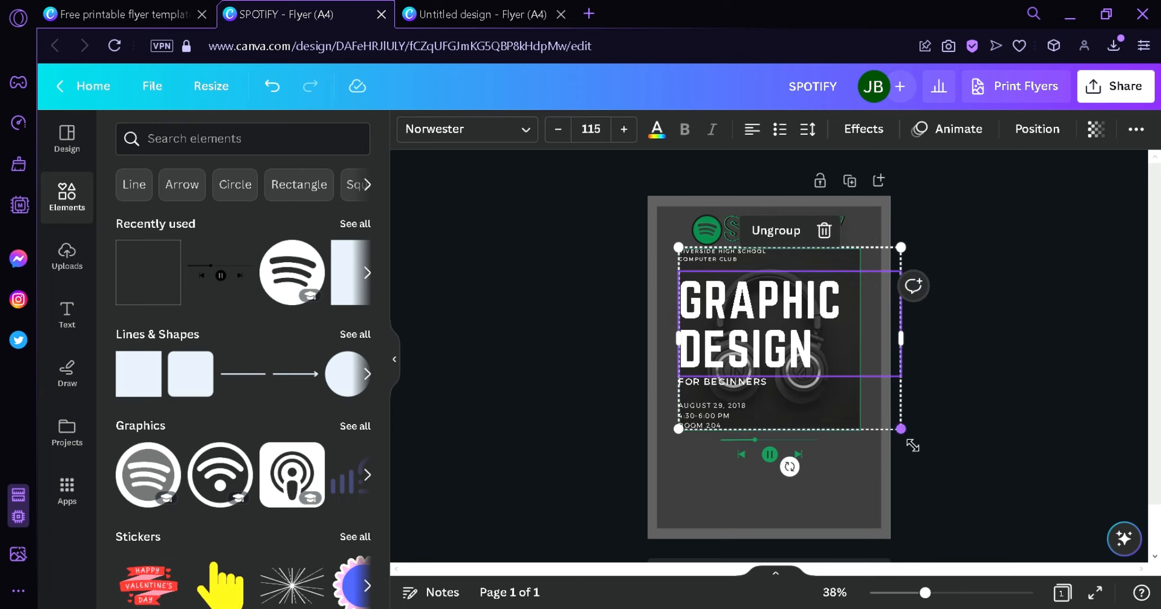
drag(905, 420, 982, 496)
drag(860, 418, 839, 399)
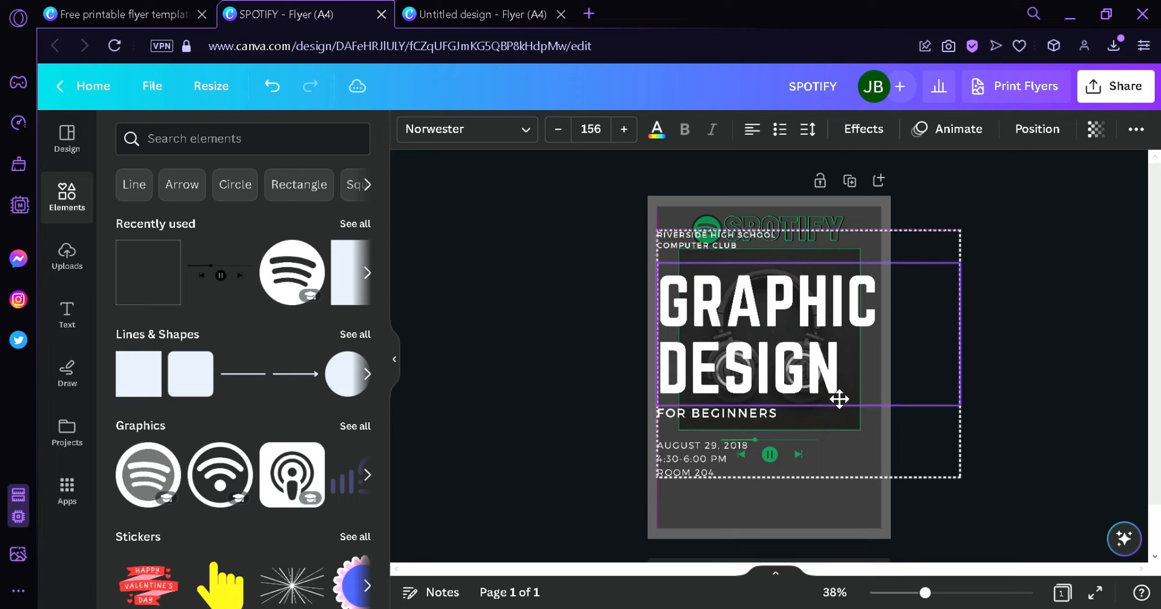
Replace the GRAPHIC DESIGN heading with SONG TITLE on two lines.
double_click(847, 368)
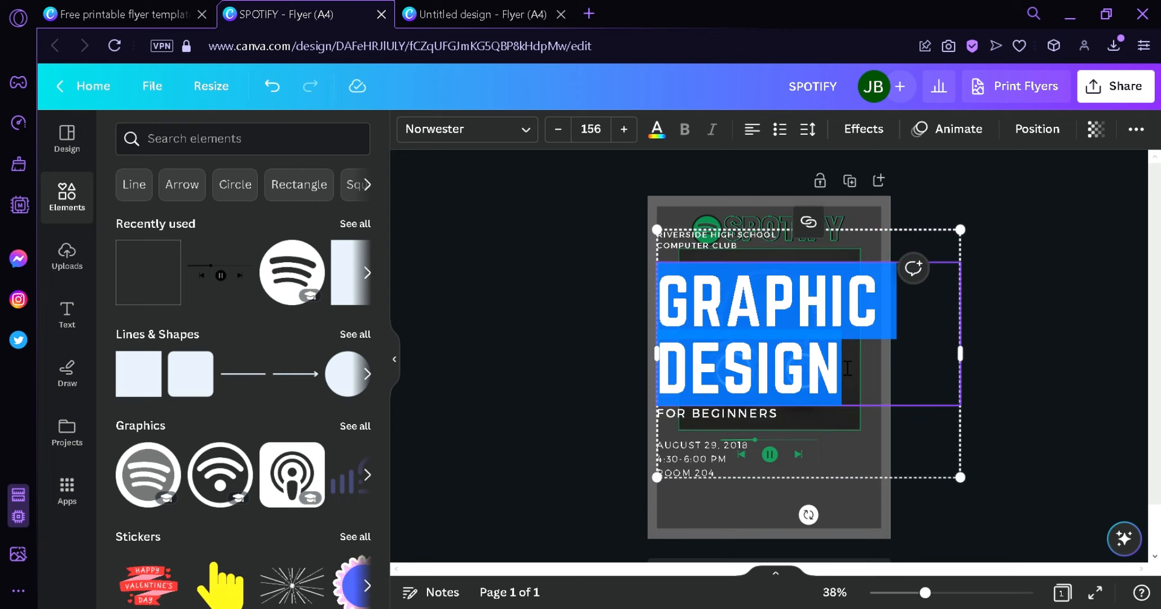
text(SONG)
key(Return)
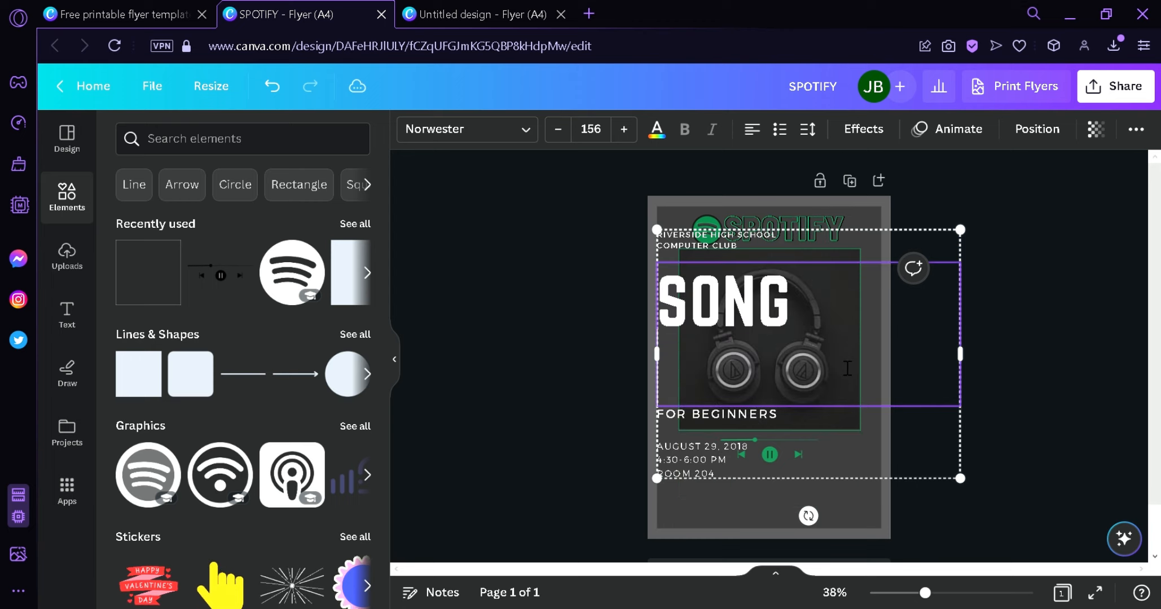
text(TITLE)
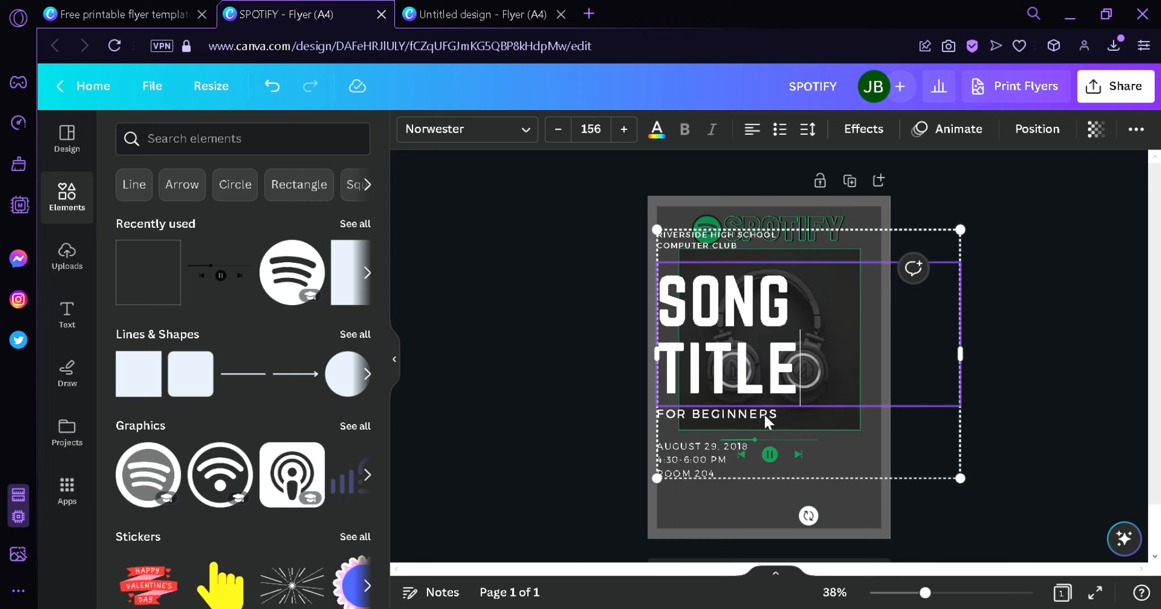
Replace FOR BEGINNERS with ARTIST and the school computer club line with SPOTIFY MUSIC.
double_click(774, 423)
text(ARTIST)
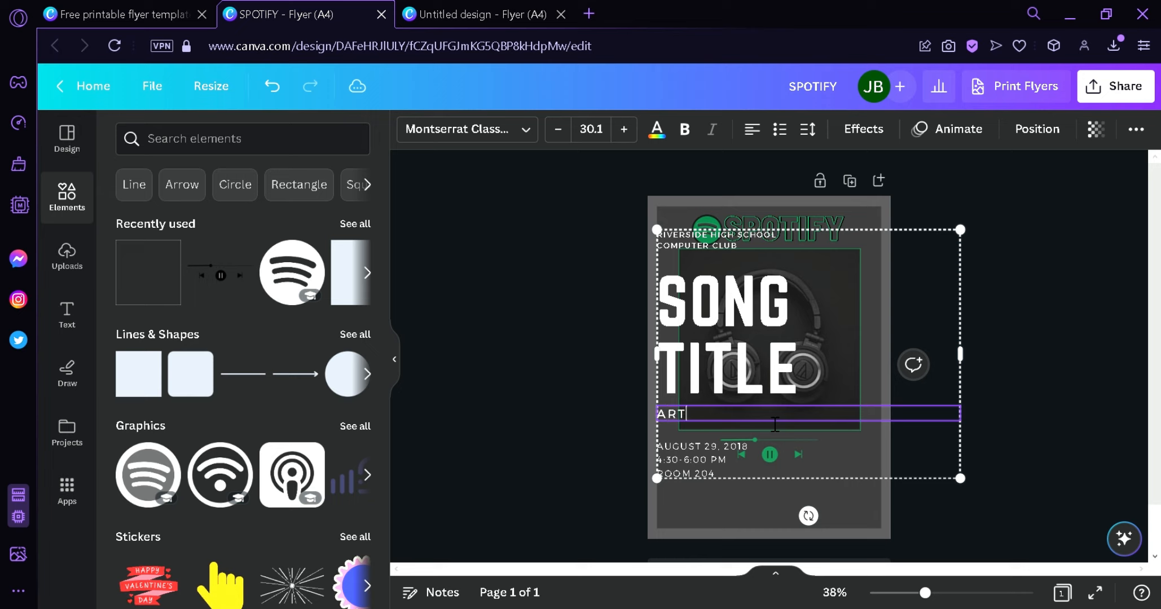
double_click(756, 466)
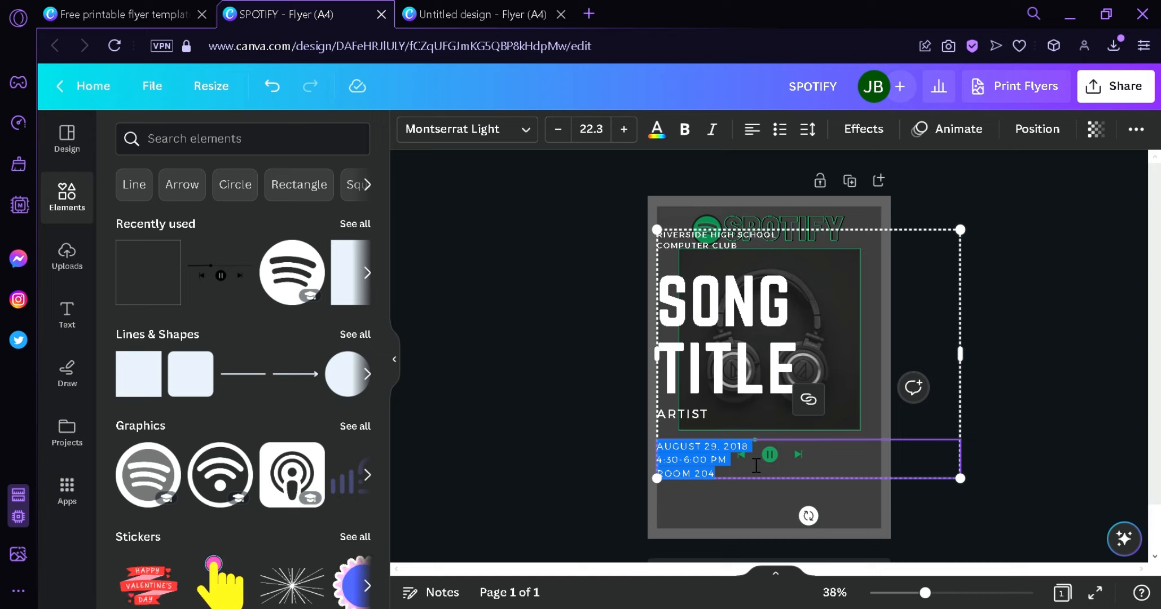
double_click(758, 244)
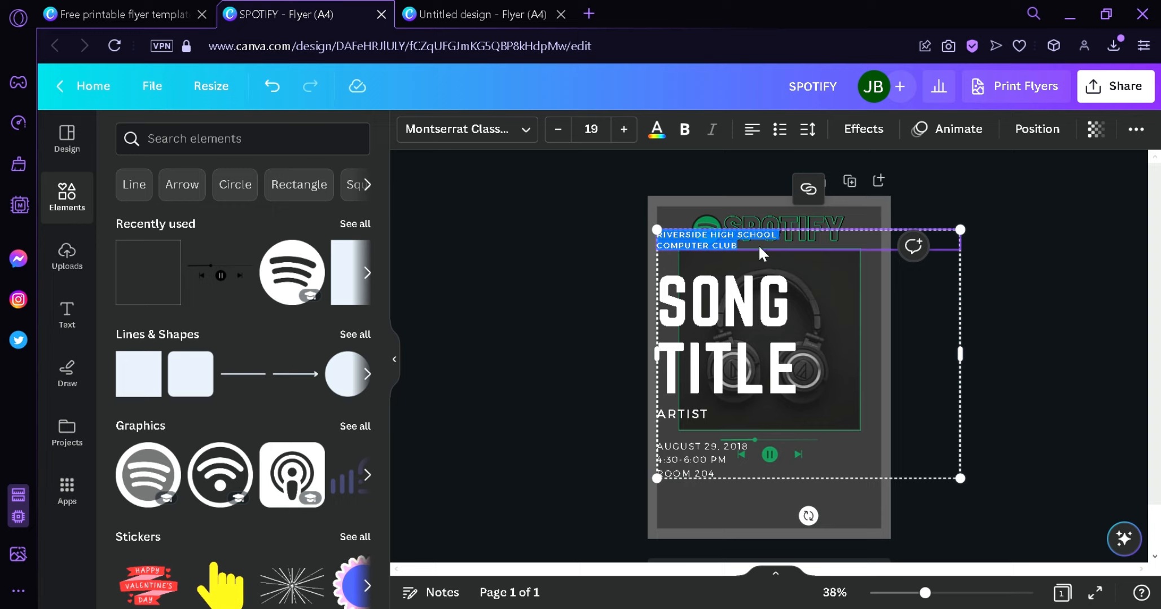
text(SPOTIFY MU)
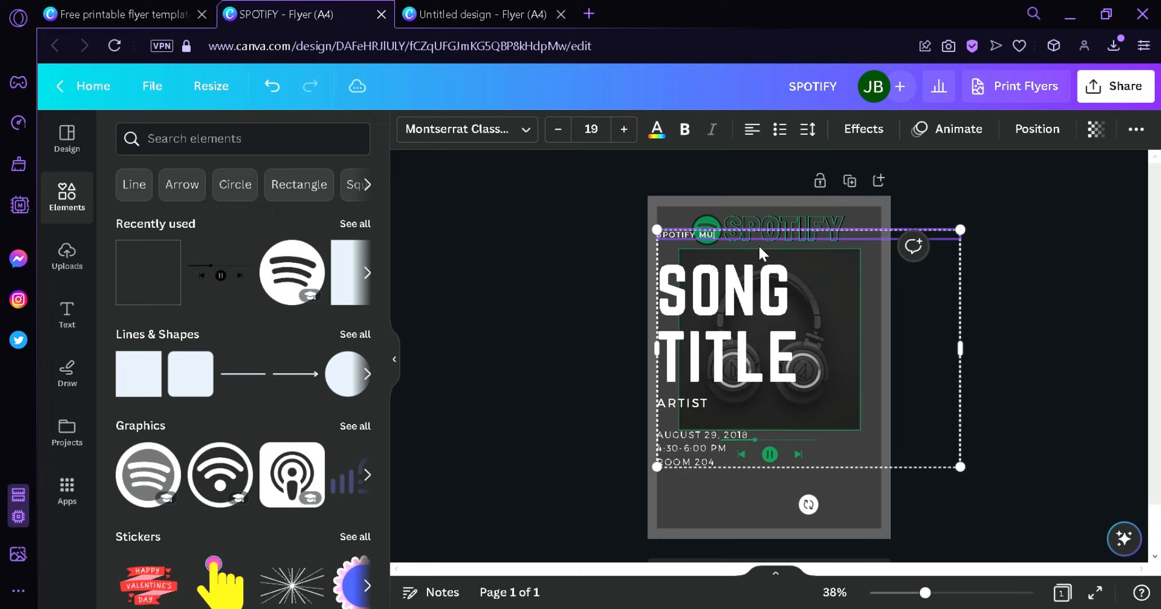
text(SIC)
click(1052, 327)
Select the whole SONG TITLE text group, try red and green on it, and set its color to black.
click(750, 310)
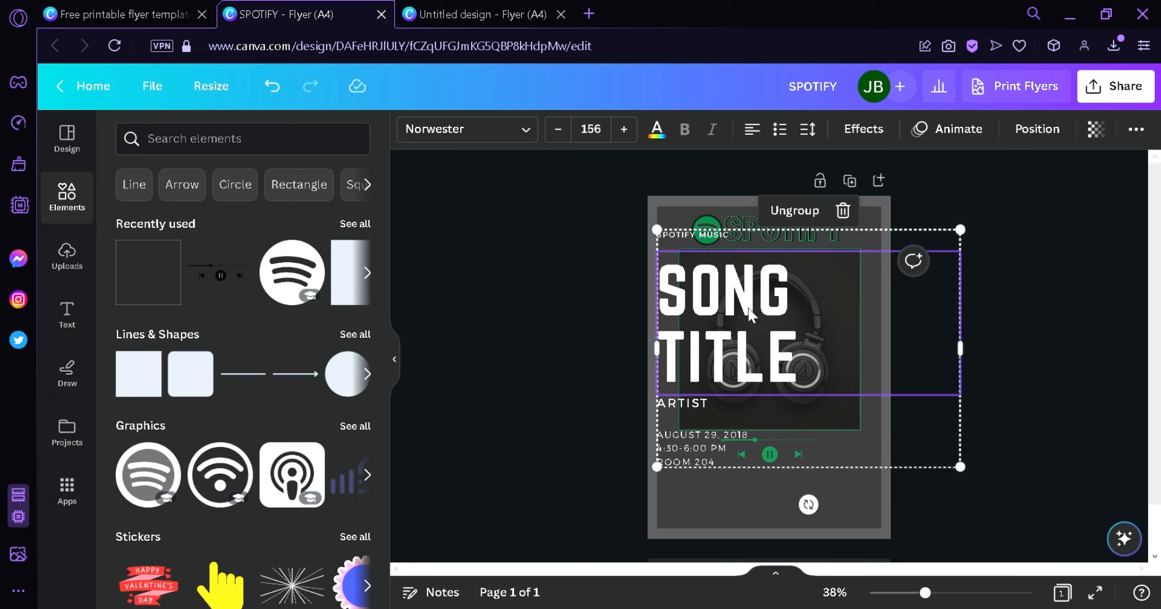
click(812, 407)
click(656, 129)
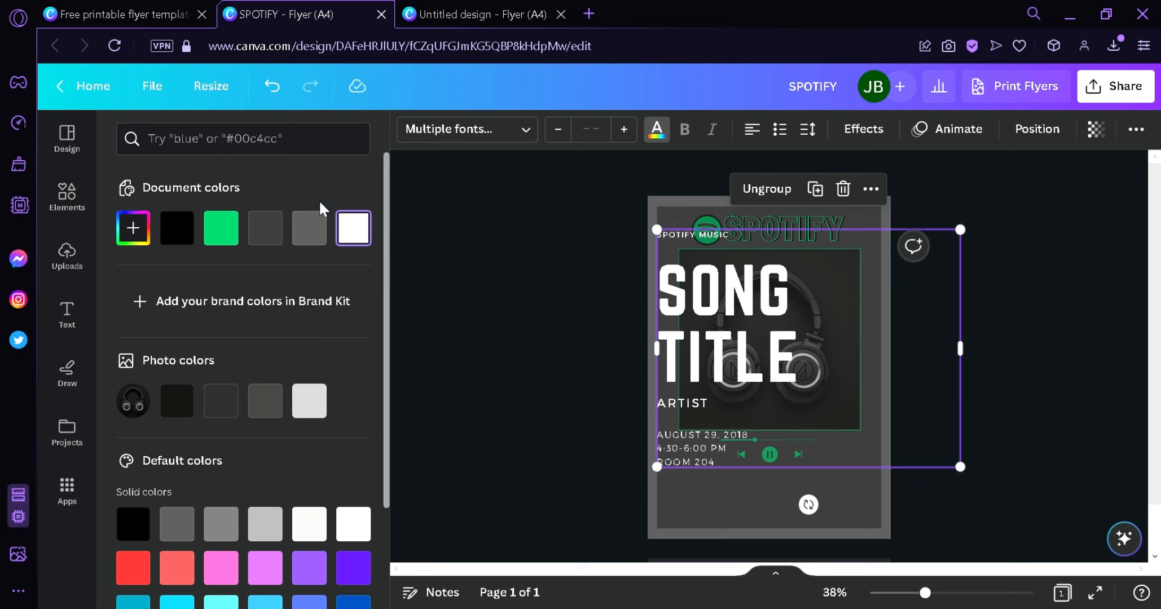
click(136, 572)
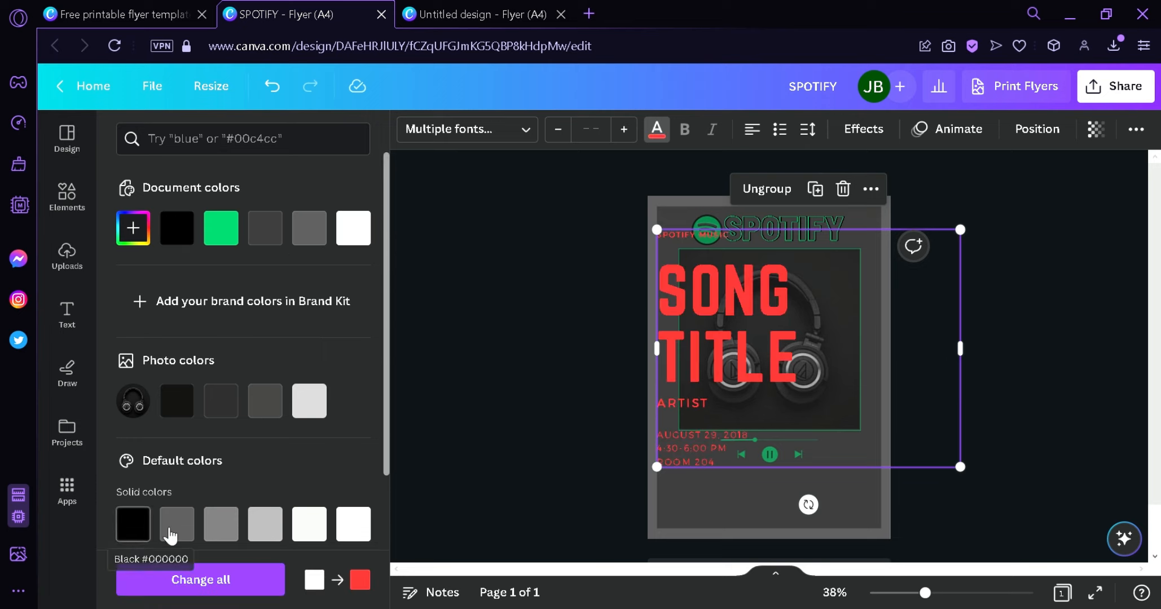
click(135, 526)
scroll(207, 485, down, 3)
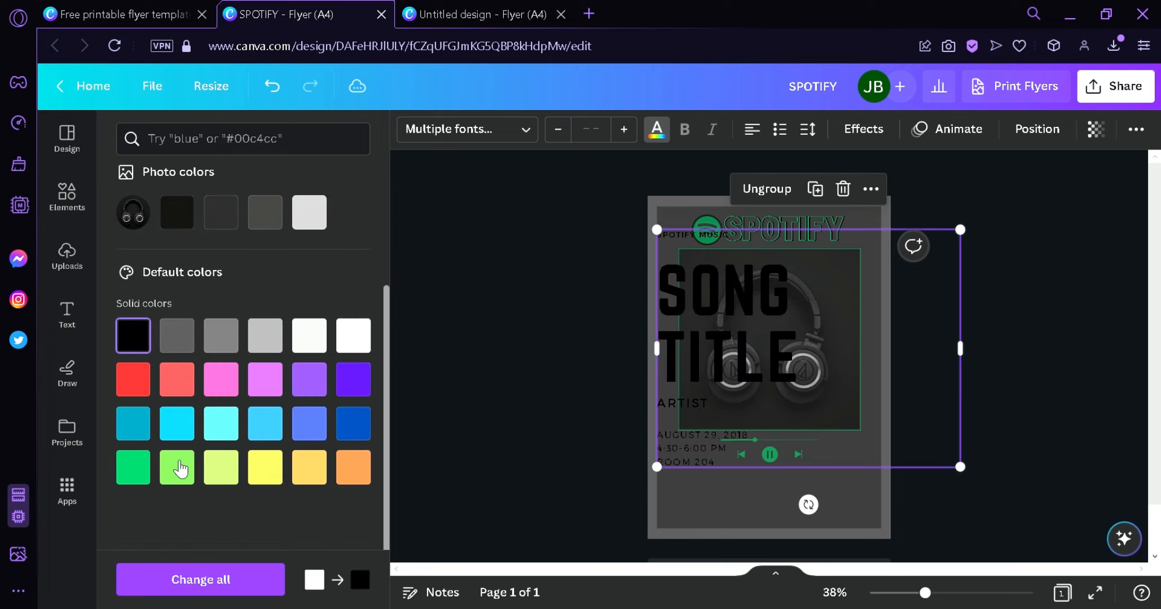
click(144, 467)
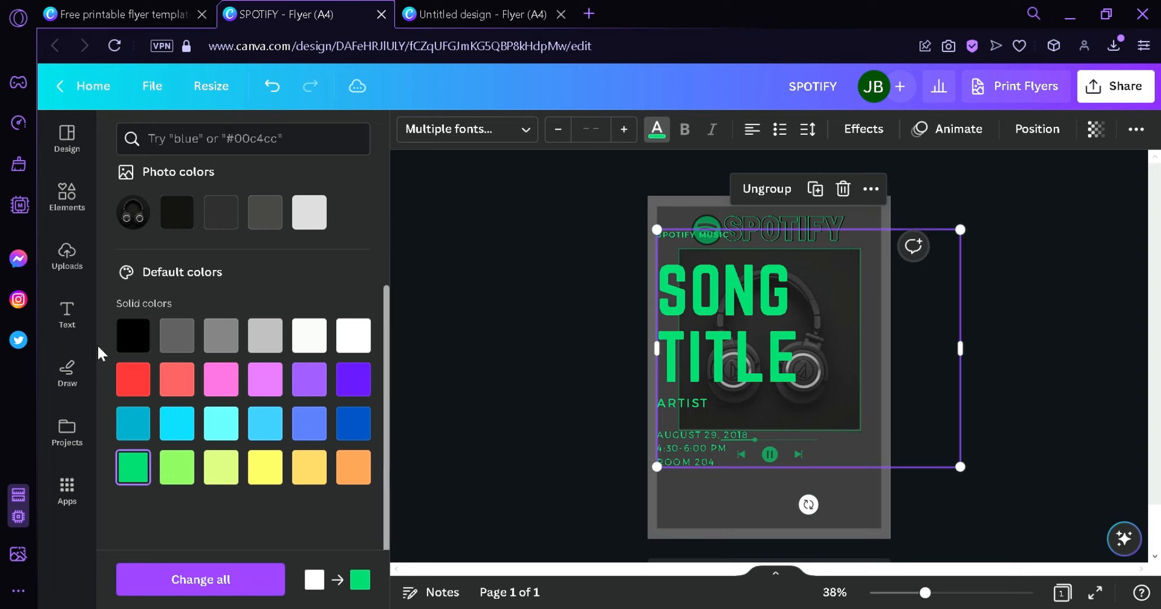
click(133, 337)
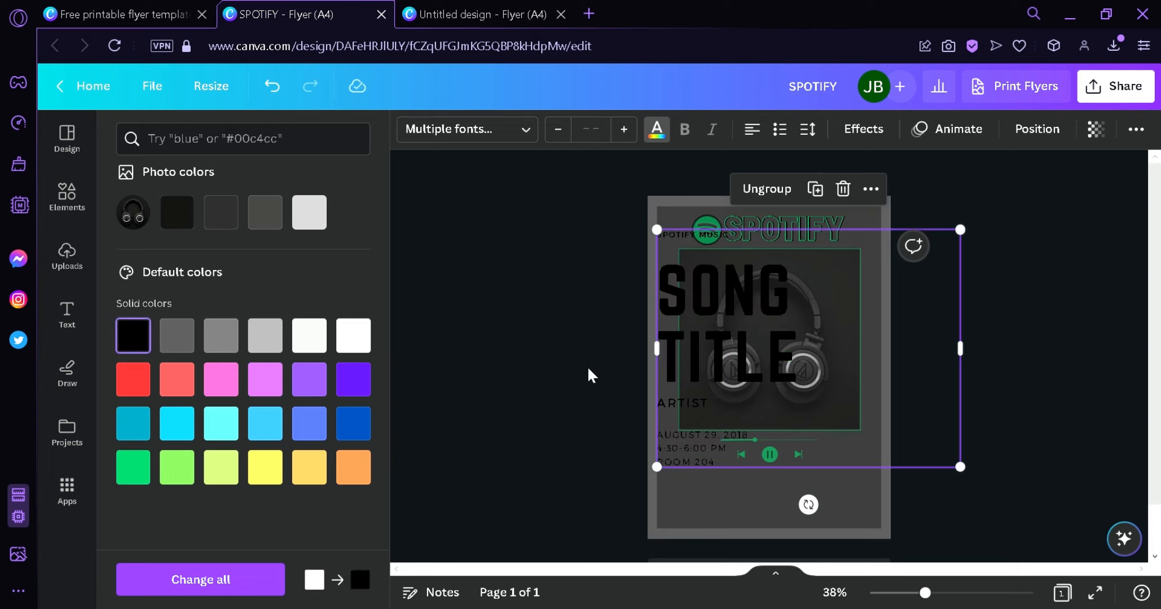
Duplicate the black text group, place the copy slightly offset over the original and recolor the copy green.
click(693, 365)
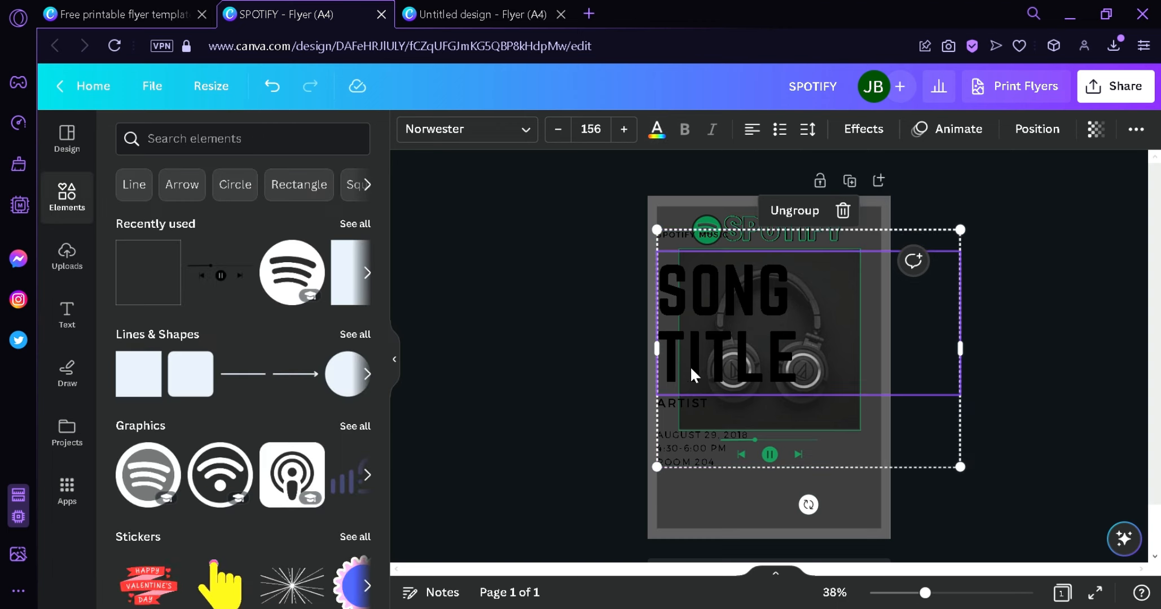
drag(727, 369, 736, 371)
click(655, 131)
click(221, 230)
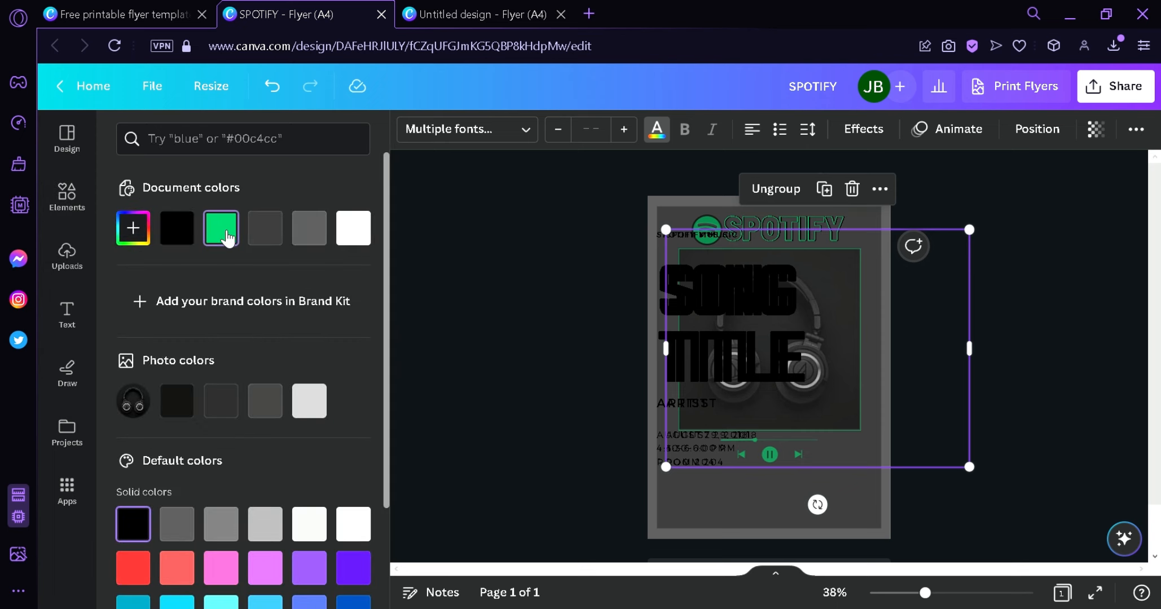
click(887, 529)
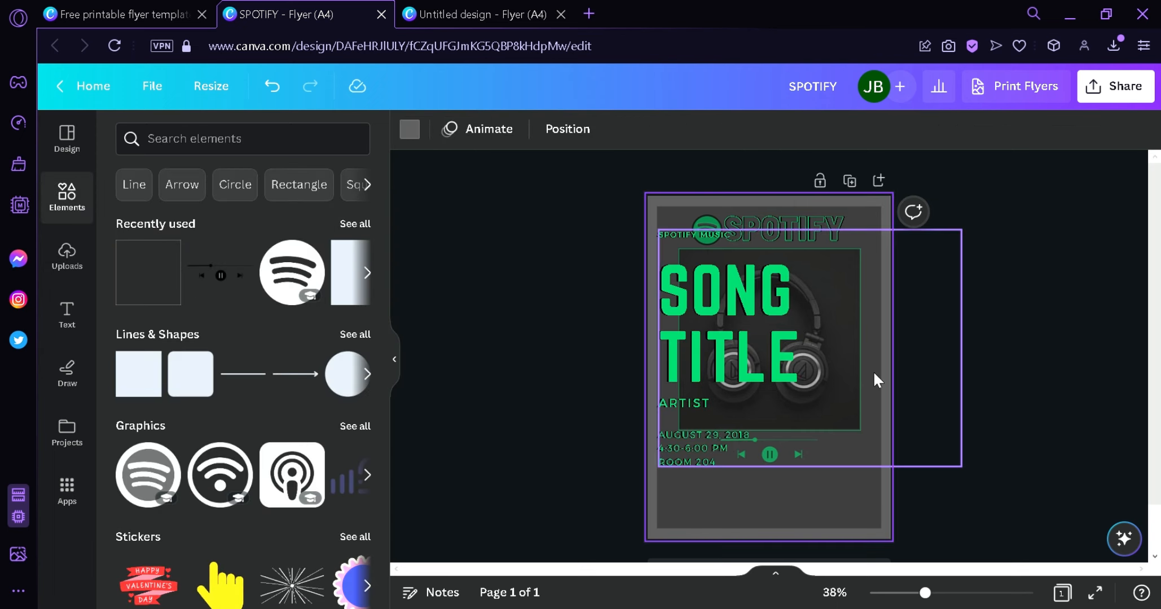
Search the elements for "cool background" and add the photo of dark squares with cyan edges to the flyer.
click(255, 155)
text(cool b)
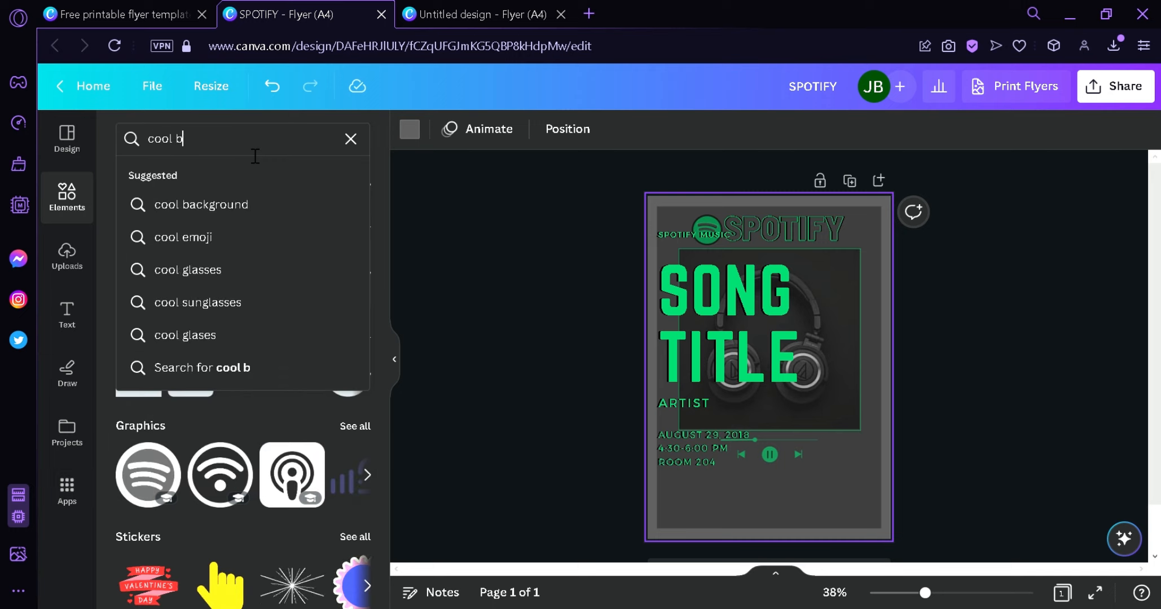
click(301, 204)
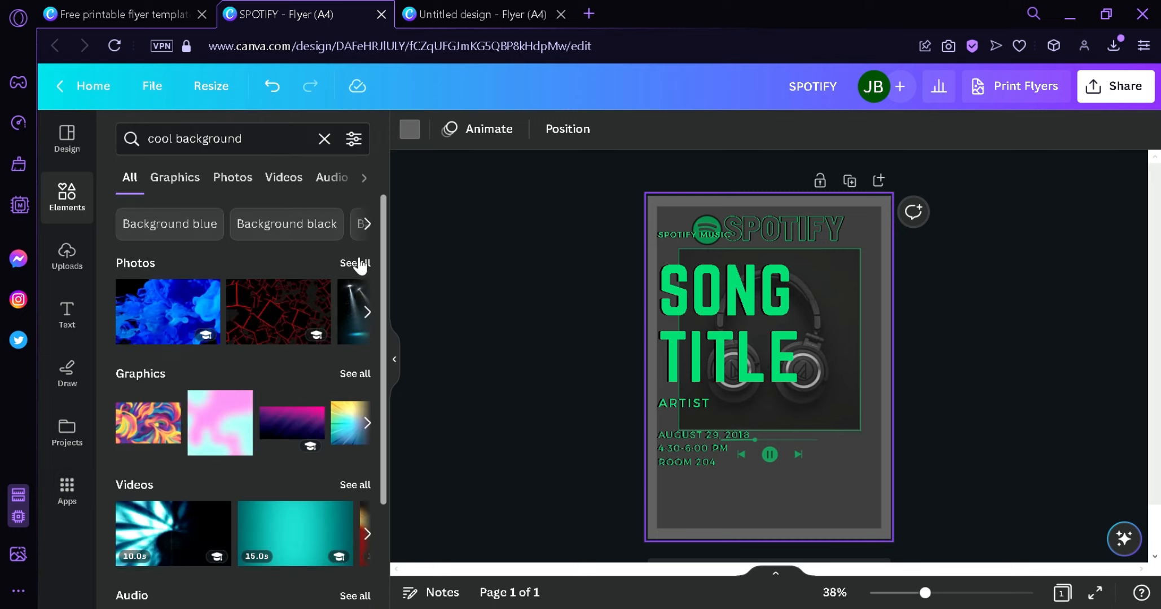
click(355, 263)
scroll(358, 265, down, 8)
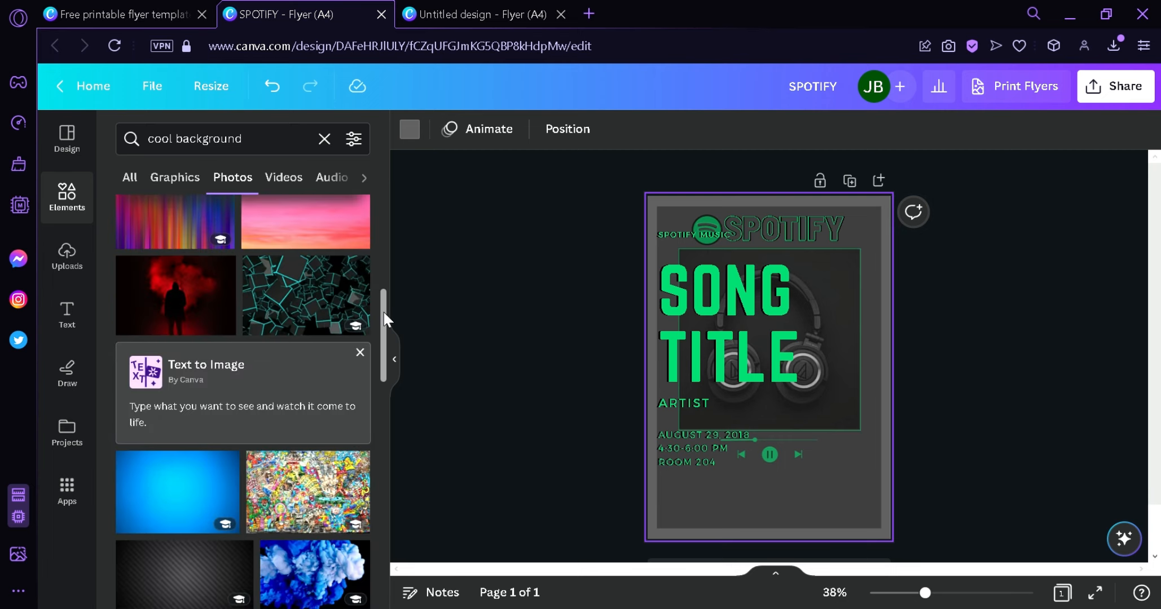
scroll(371, 390, down, 5)
drag(381, 398, 383, 309)
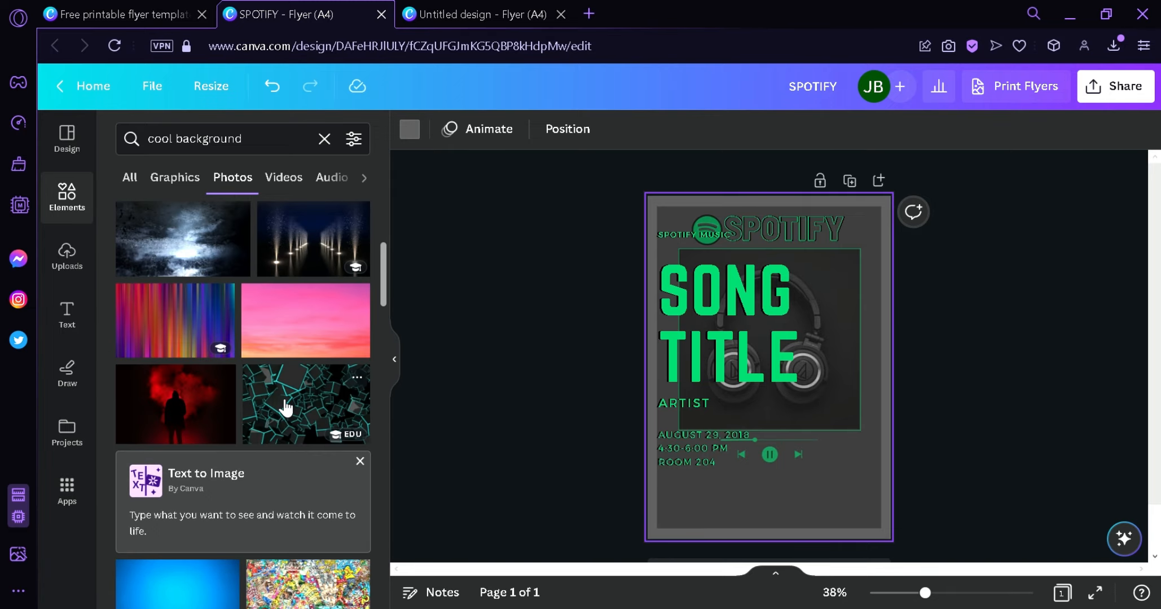
drag(285, 407, 890, 299)
Enlarge the dark squares photo to about 559 by 350 mm so it covers the page, and send it to the back.
drag(939, 362, 1158, 607)
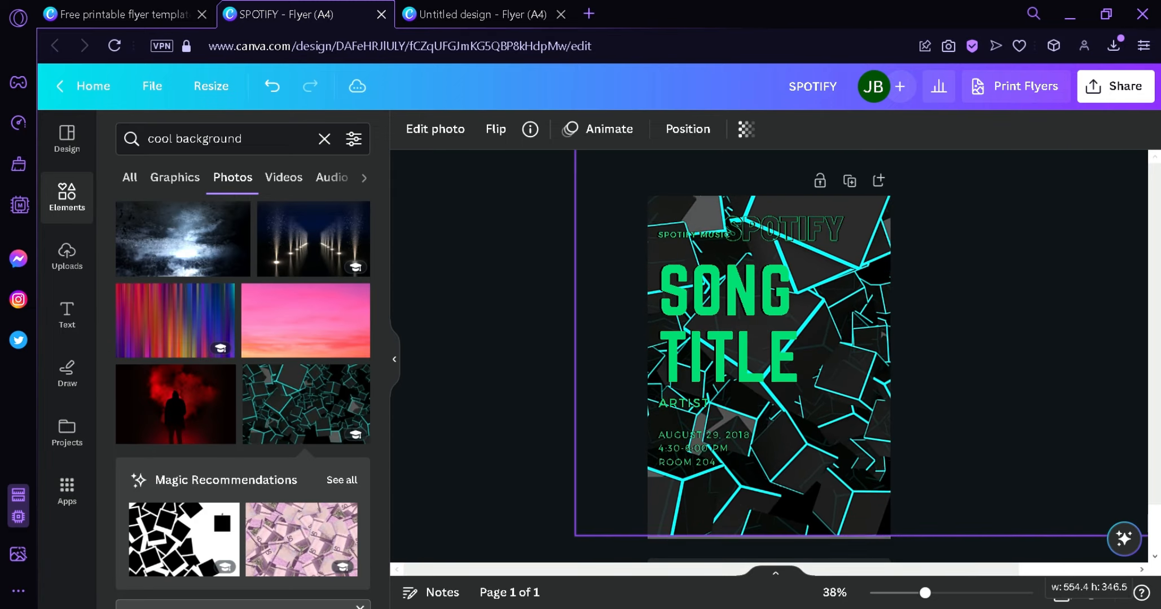
drag(909, 415, 835, 389)
click(691, 134)
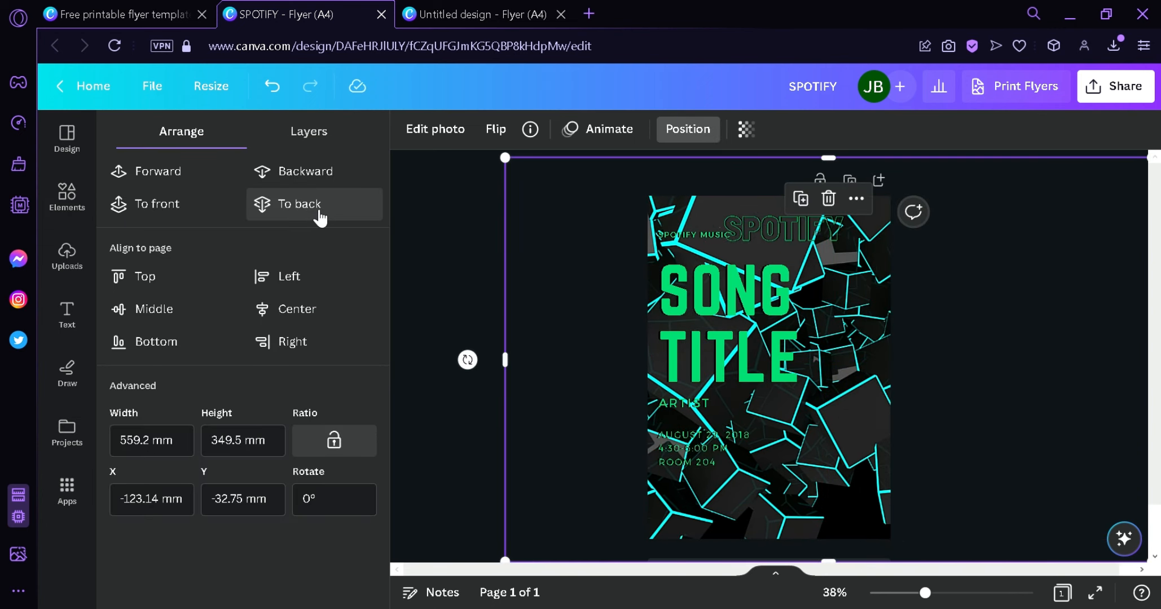
click(316, 210)
click(473, 220)
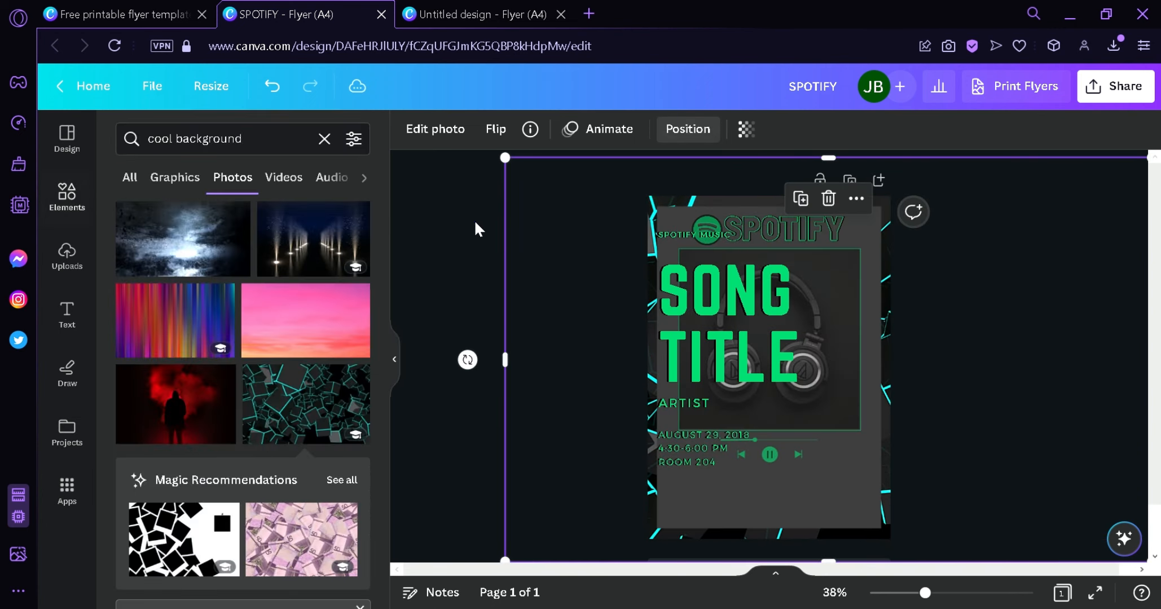
click(1044, 375)
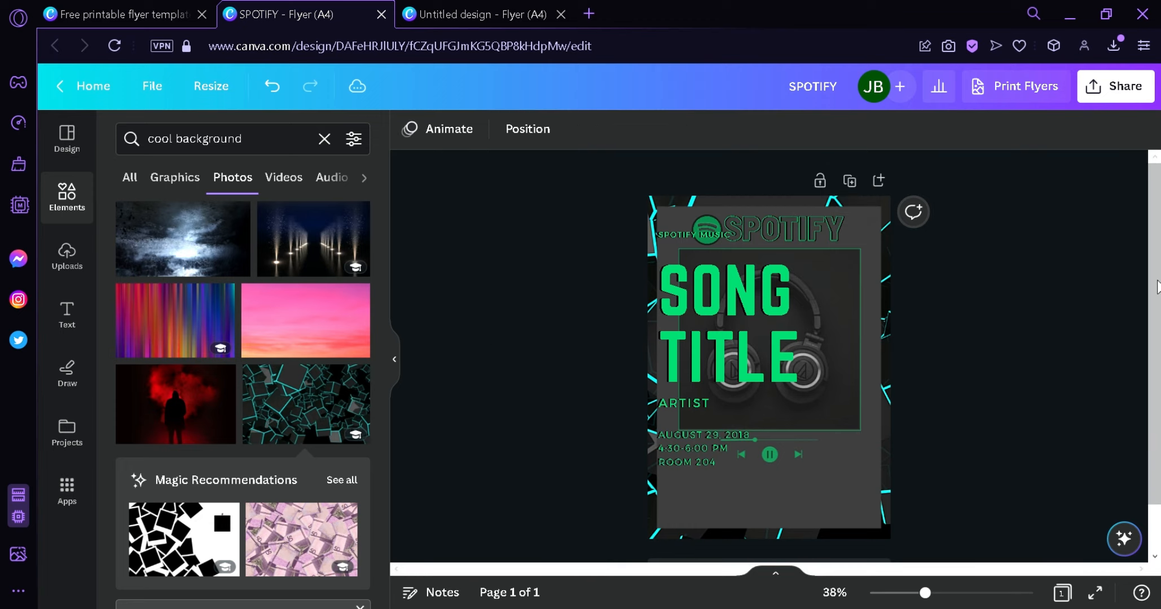
Open the flyer's download settings, review the available file types and keep PNG.
scroll(902, 240, down, 1)
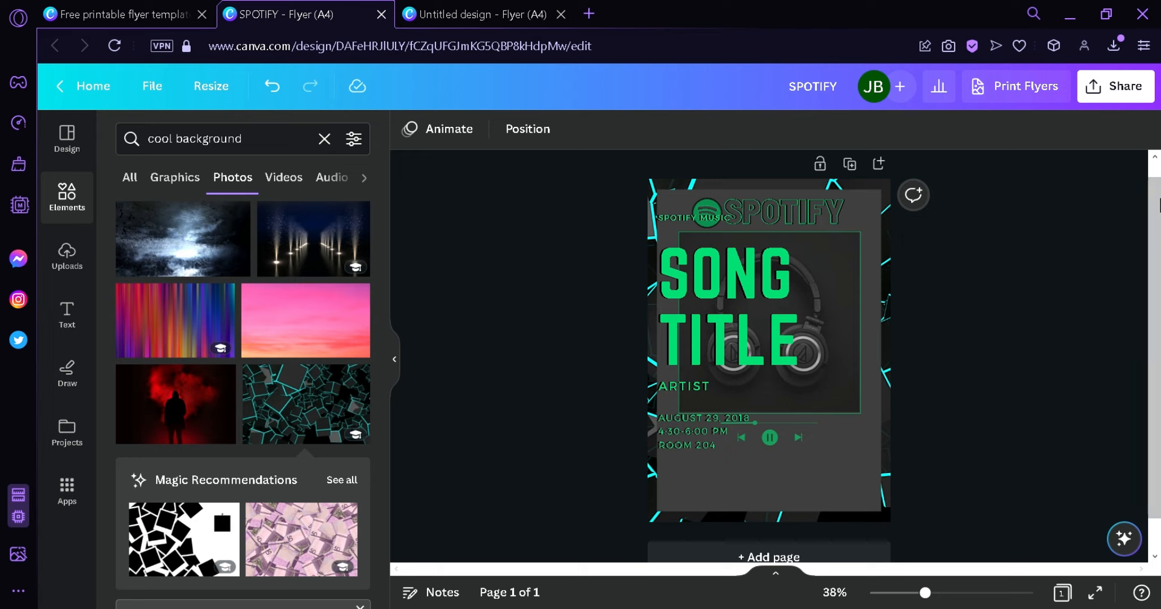
click(1148, 95)
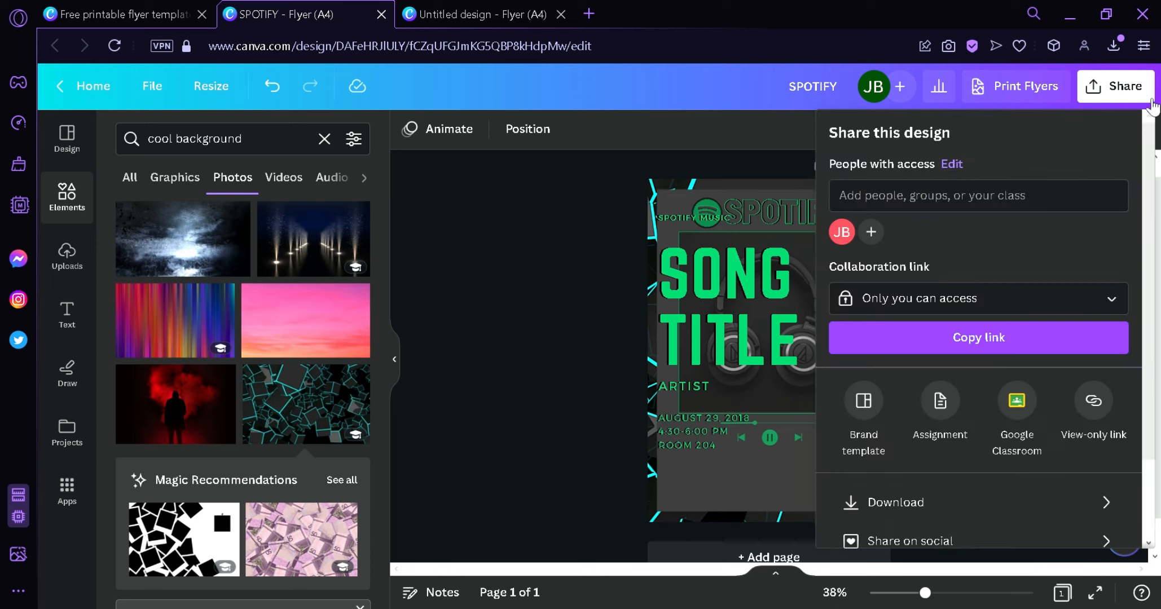
click(1075, 499)
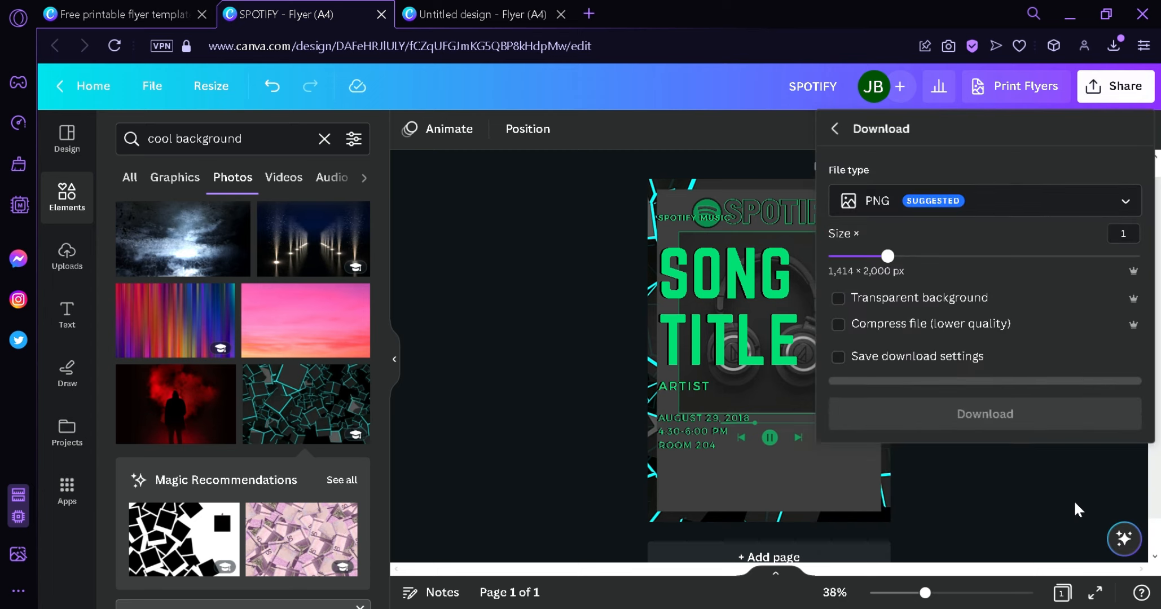
click(1014, 212)
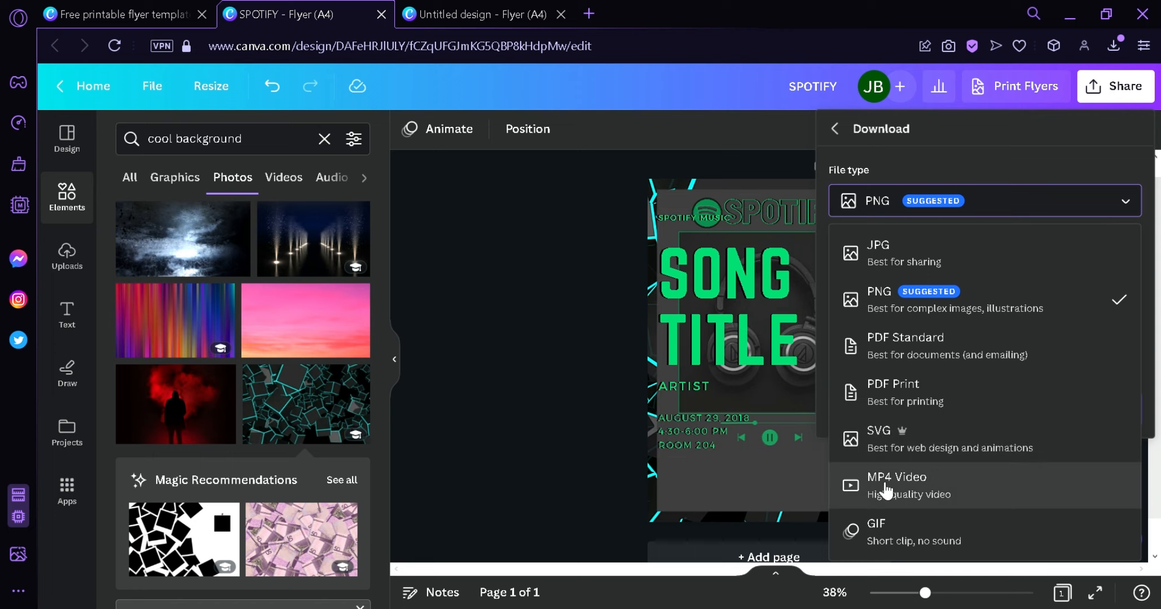
click(1126, 203)
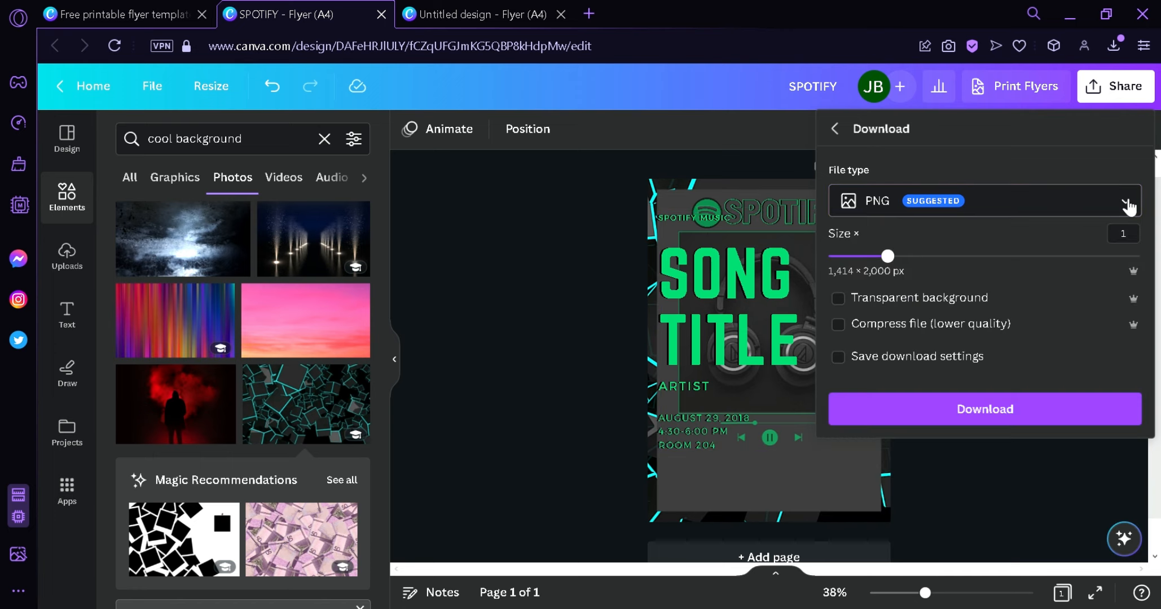